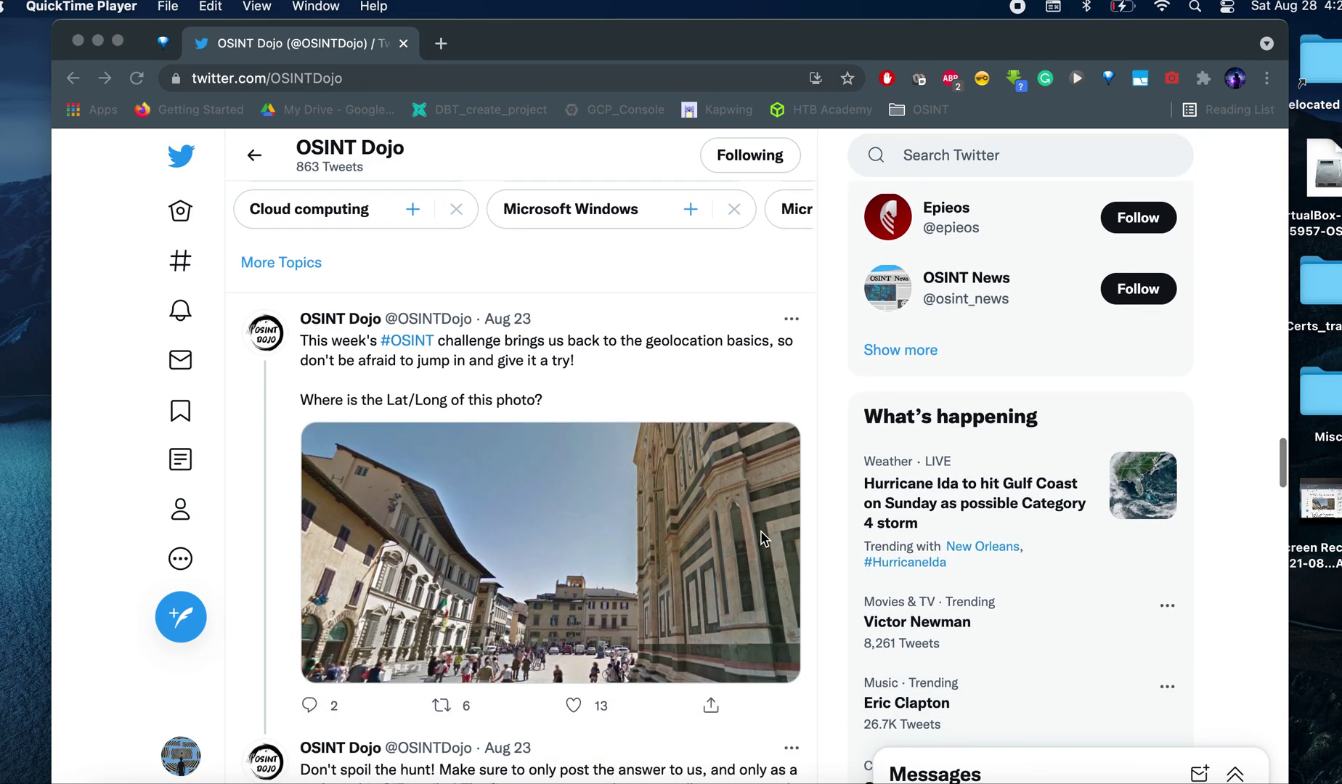
scroll(761, 538, down, 2)
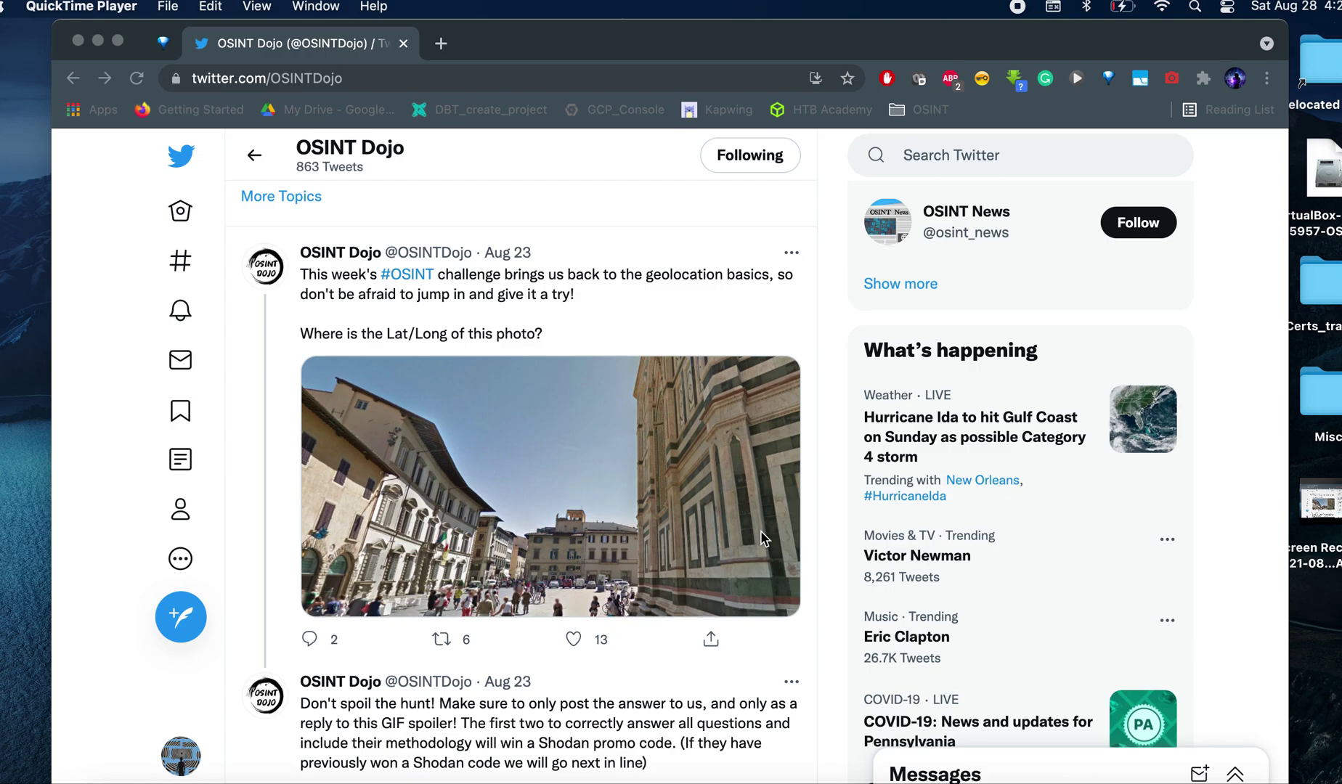
Go back from the current page to the OSINT Dojo Twitter profile.
scroll(763, 538, up, 1)
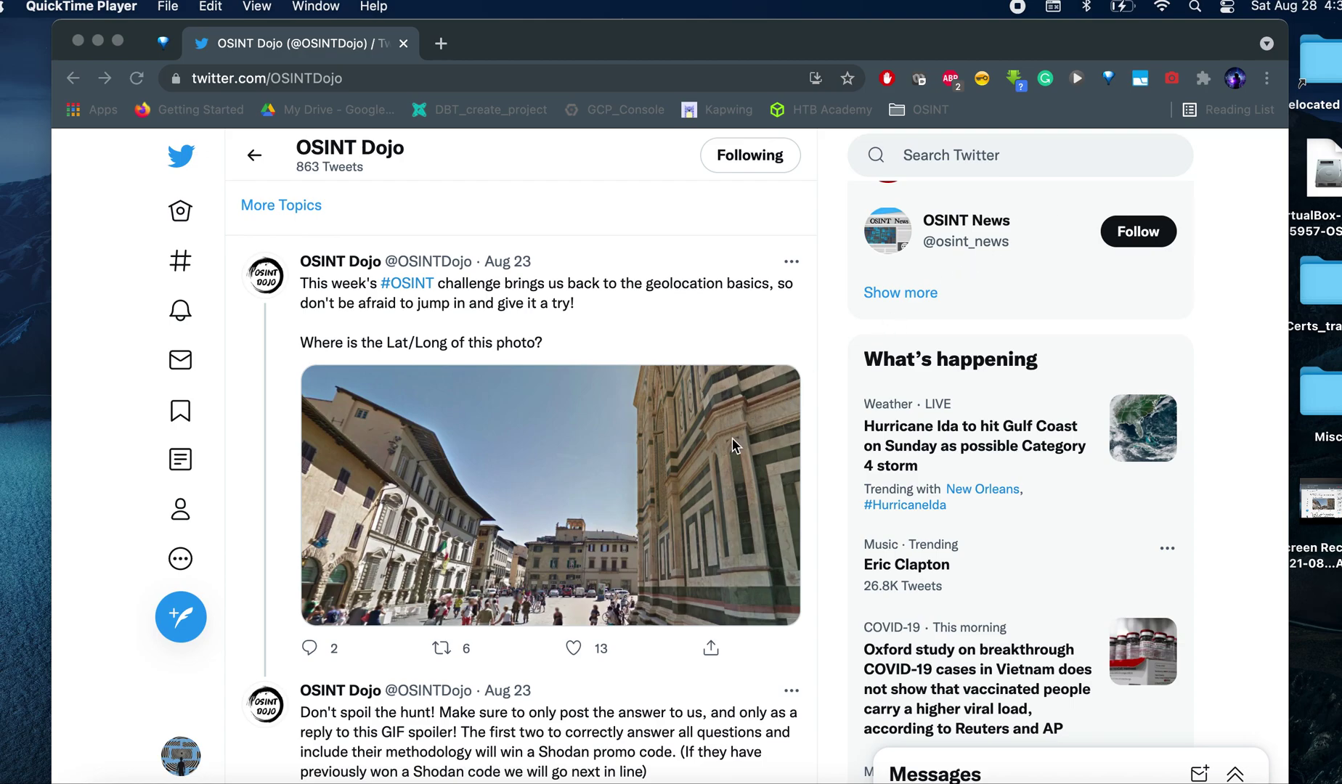
scroll(732, 438, right, 5)
right_click(667, 456)
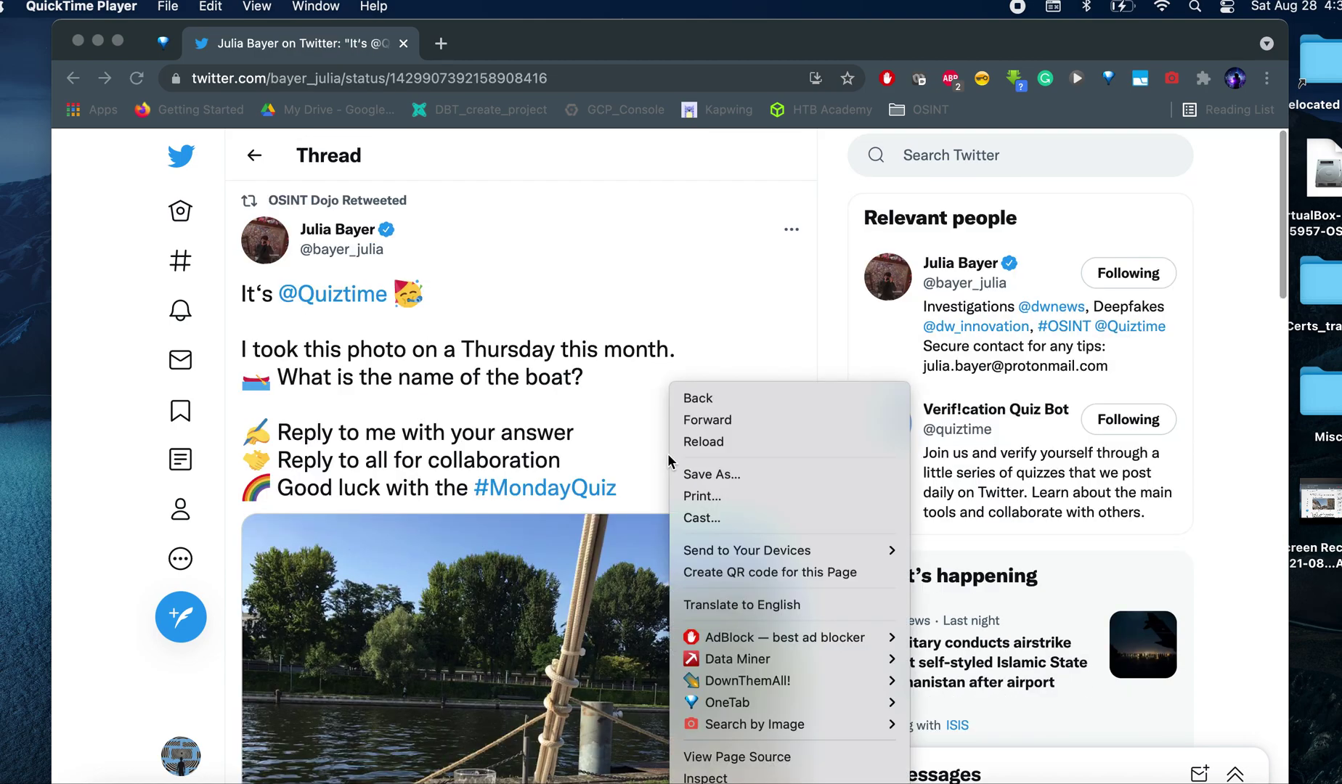
click(75, 82)
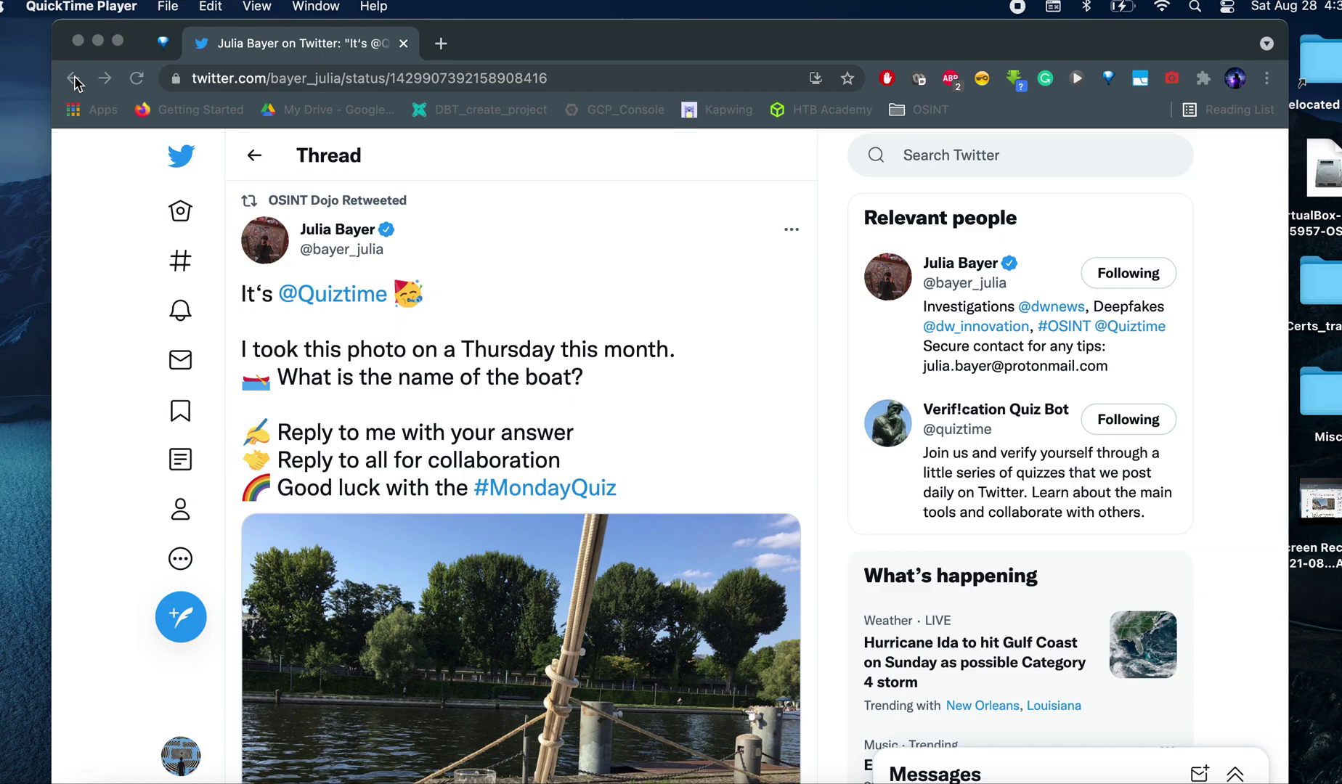
click(75, 82)
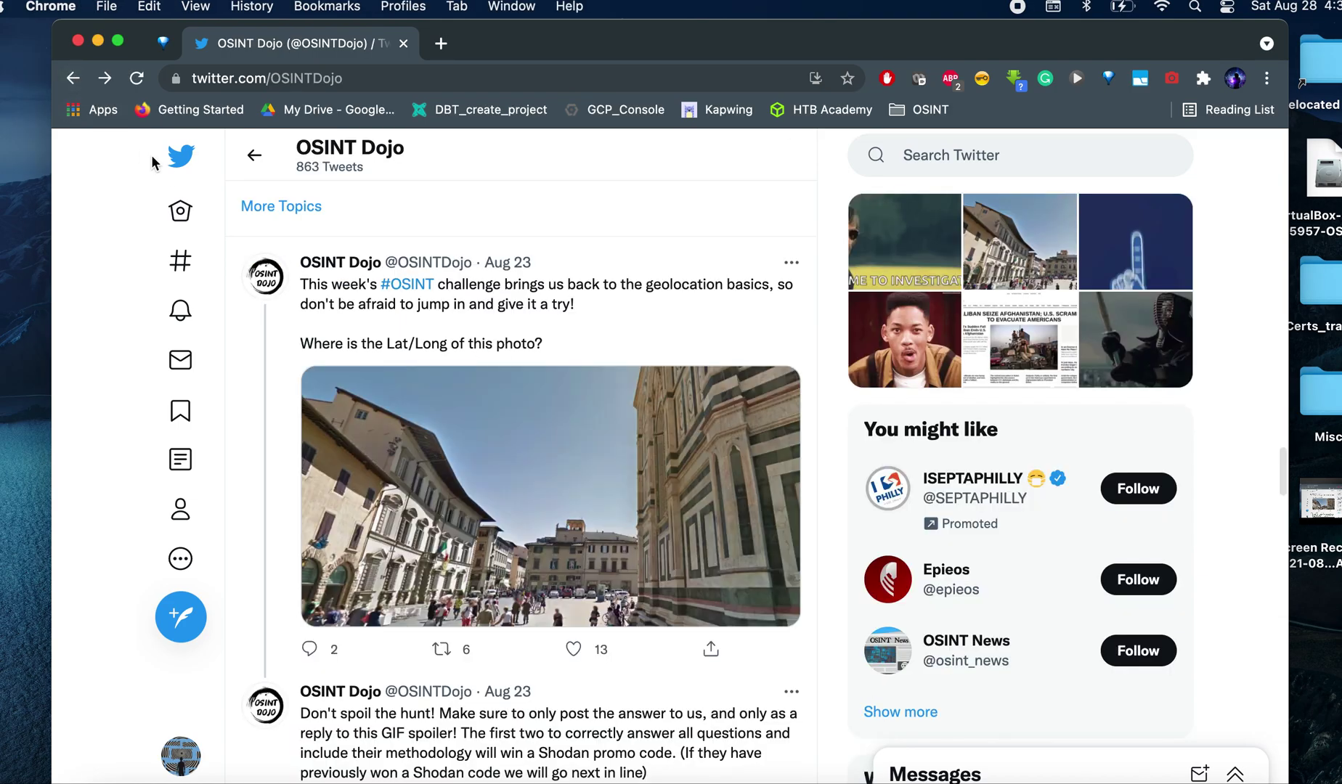
Reverse-search the challenge photo with Bing.
right_click(509, 480)
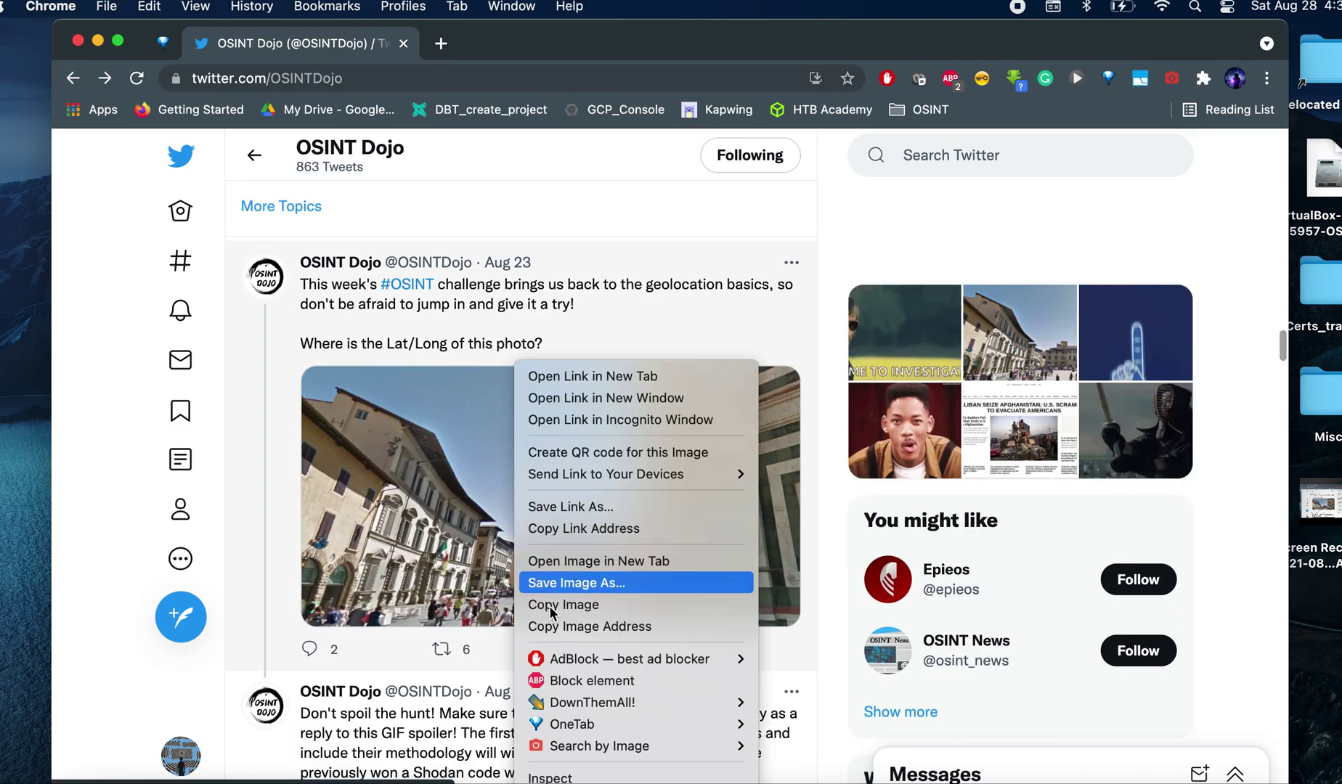
mouse_move(582, 747)
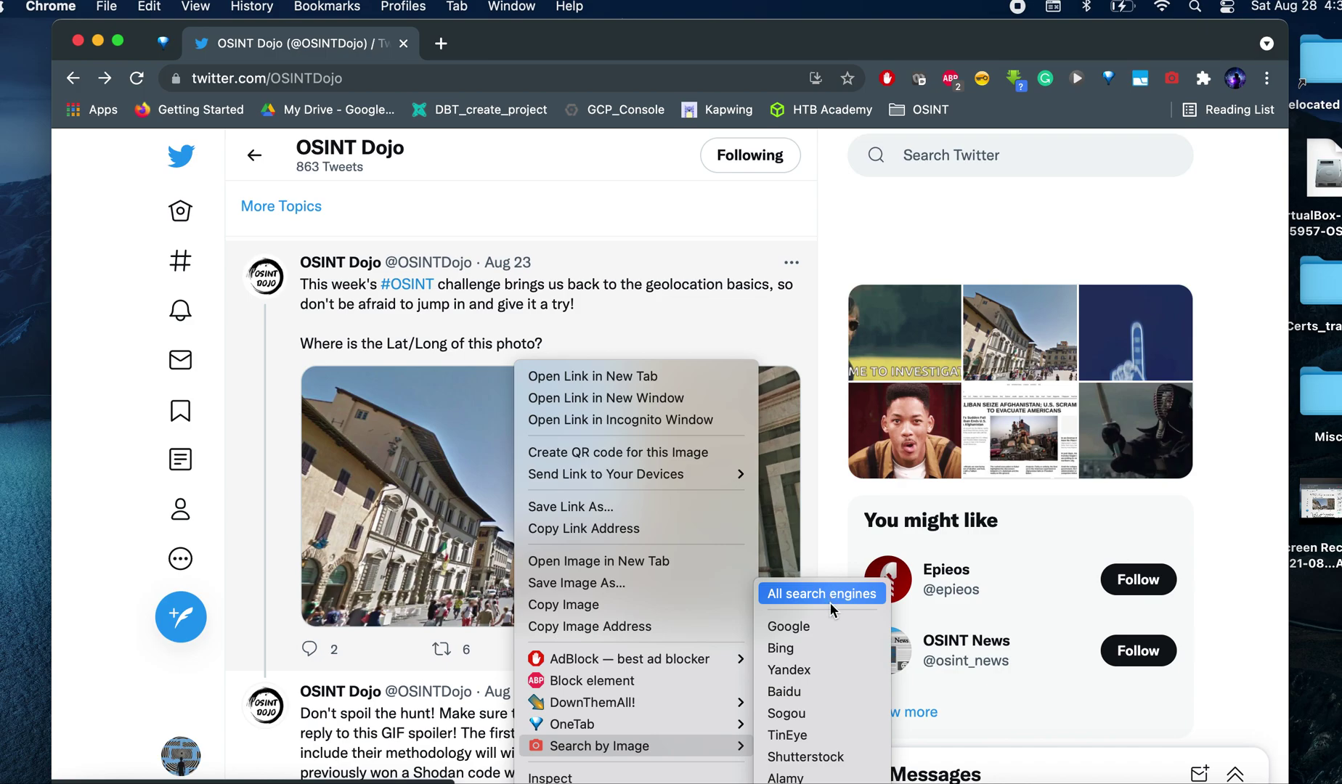
click(831, 652)
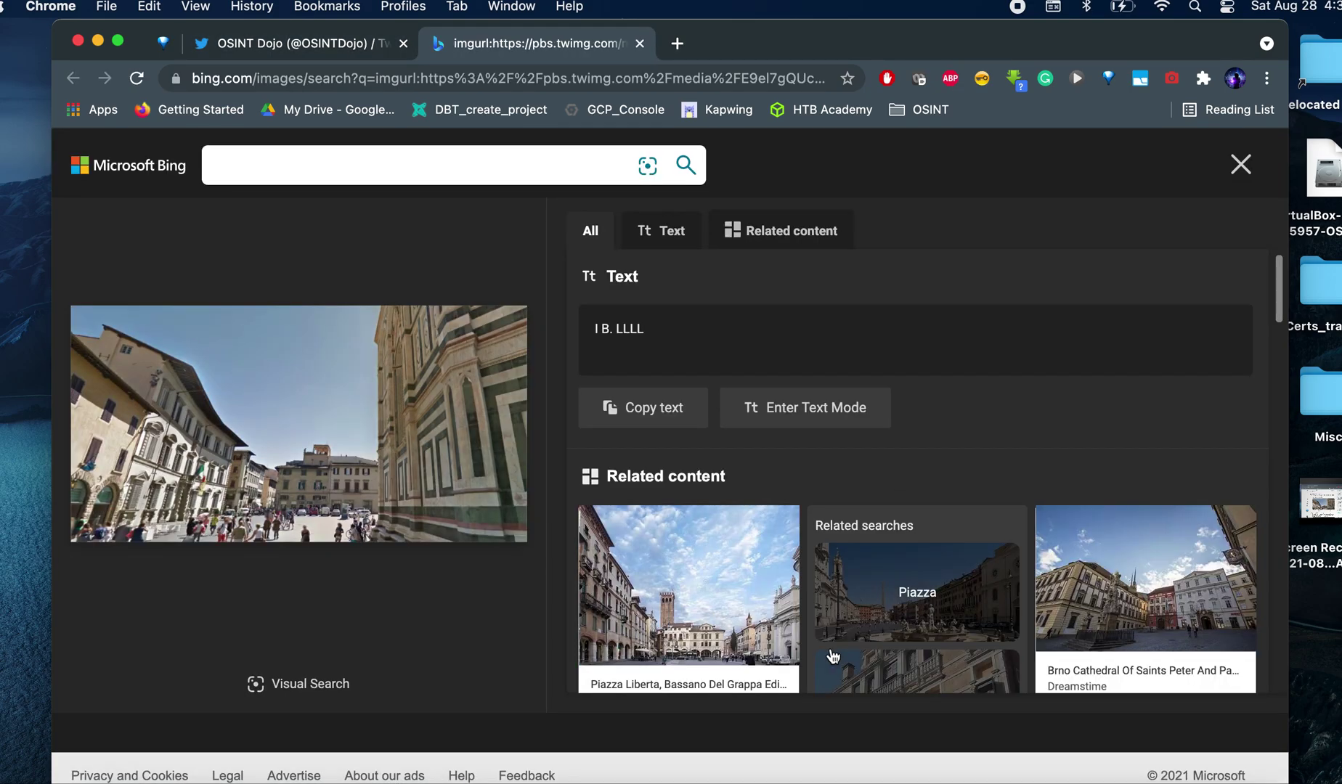
Scroll through Bing's related Italian piazza thumbnails, then close the Bing tab.
scroll(699, 637, down, 1)
scroll(699, 637, down, 3)
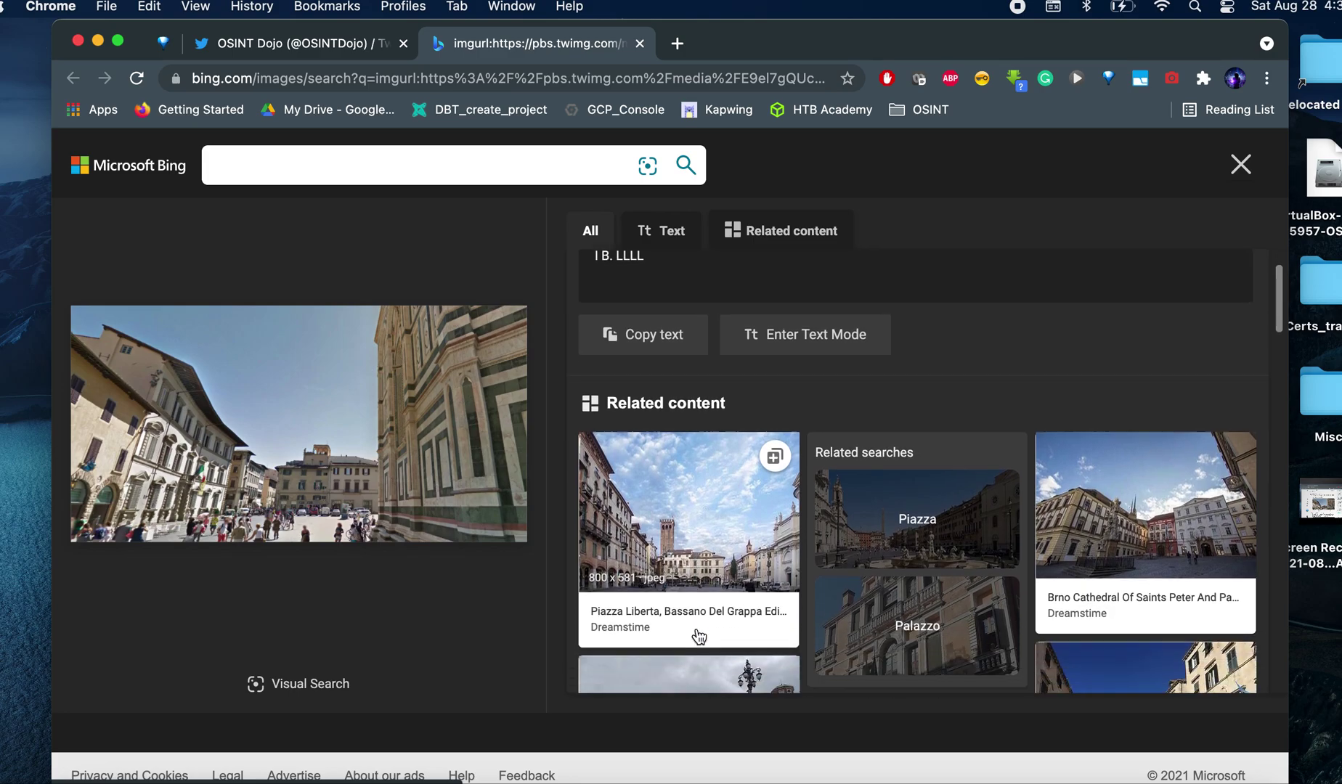
scroll(698, 636, down, 1)
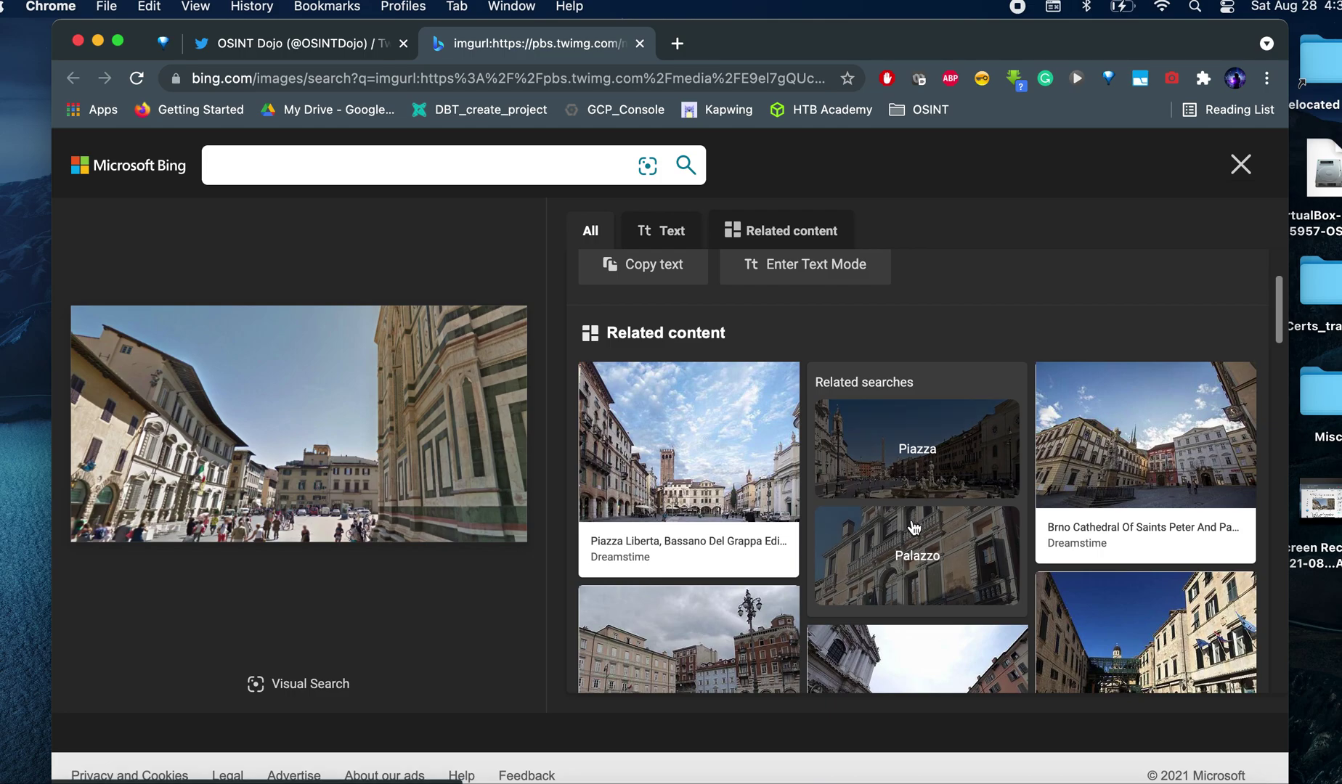
scroll(935, 532, down, 2)
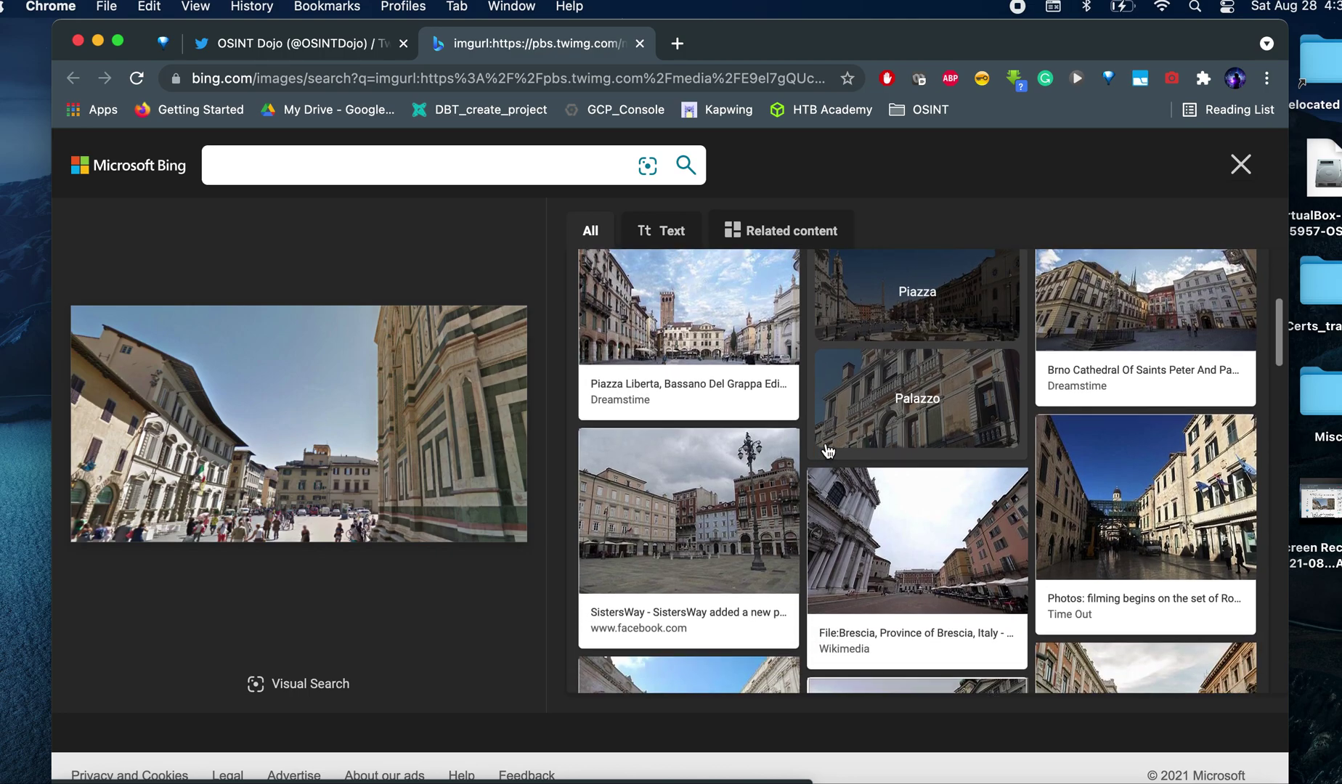
scroll(827, 451, down, 3)
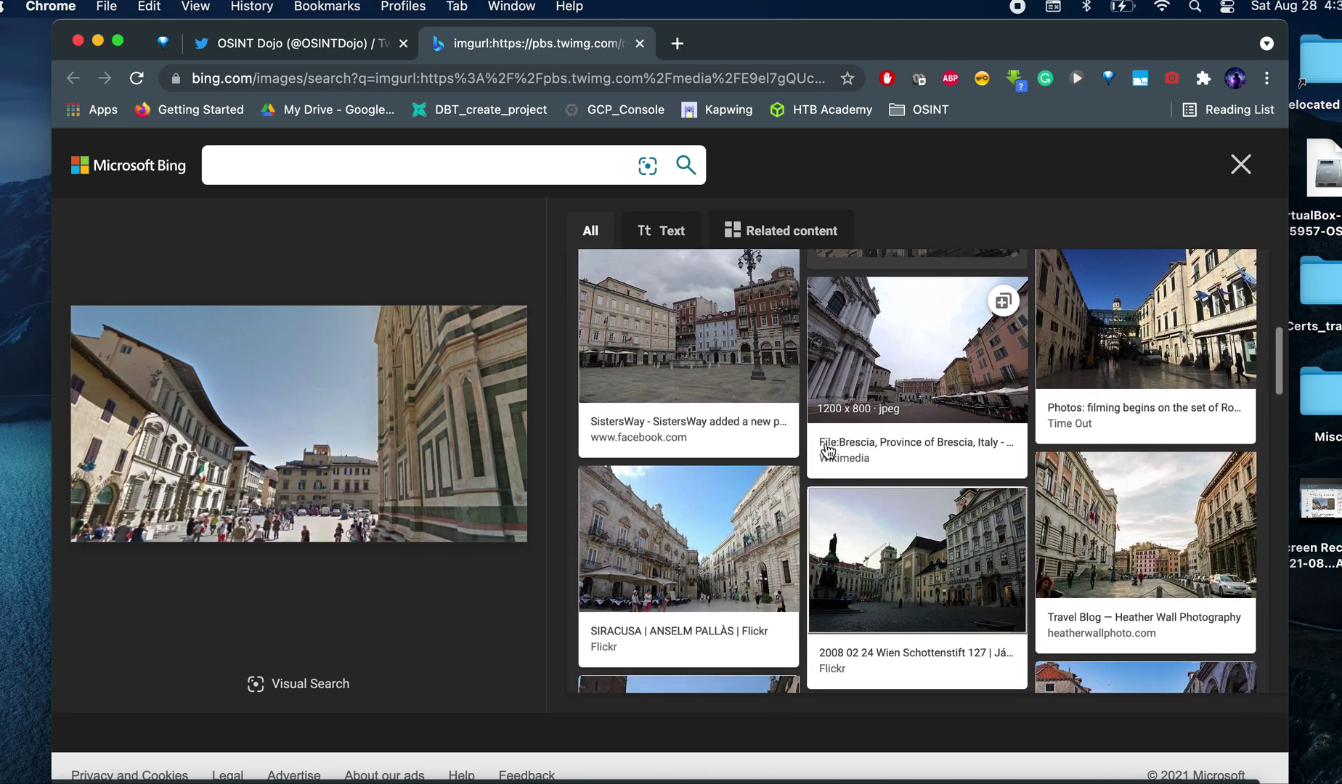
scroll(729, 574, down, 1)
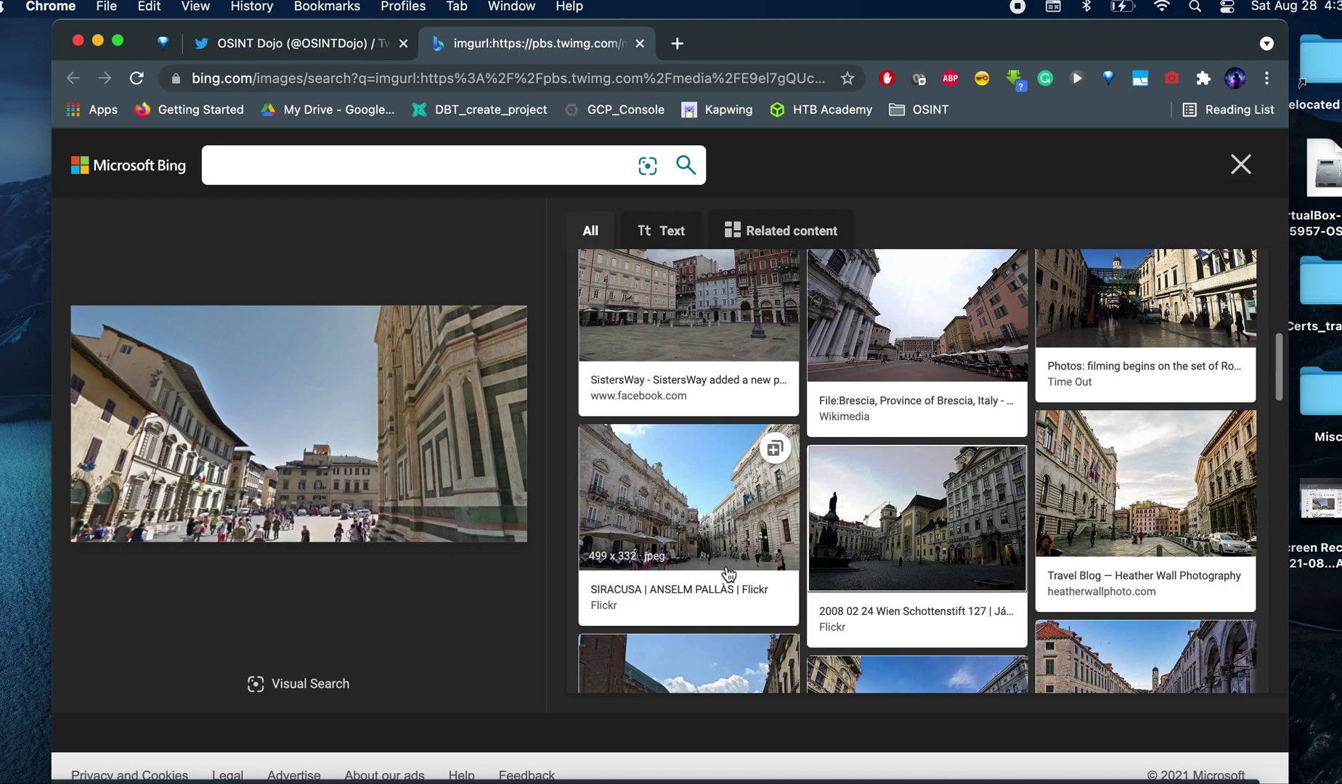
scroll(729, 574, down, 3)
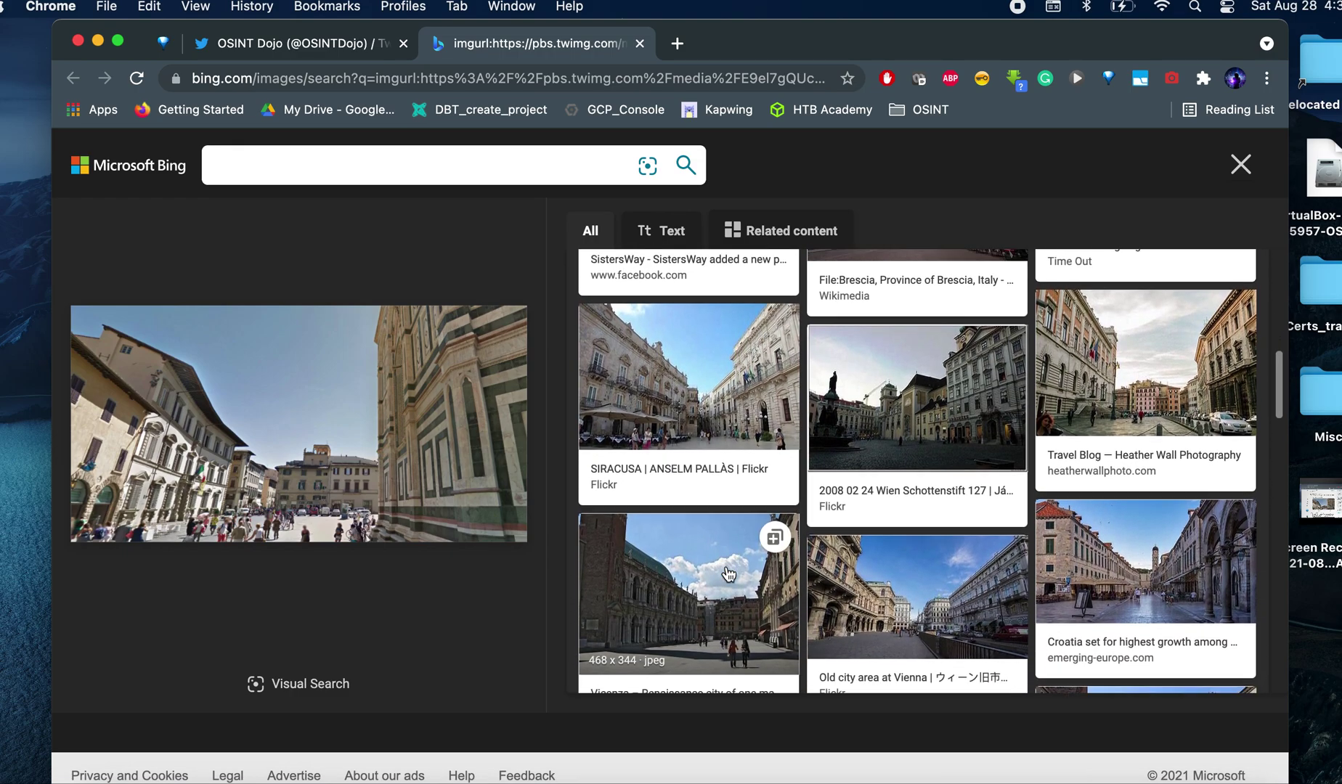
scroll(728, 574, down, 3)
scroll(728, 574, down, 6)
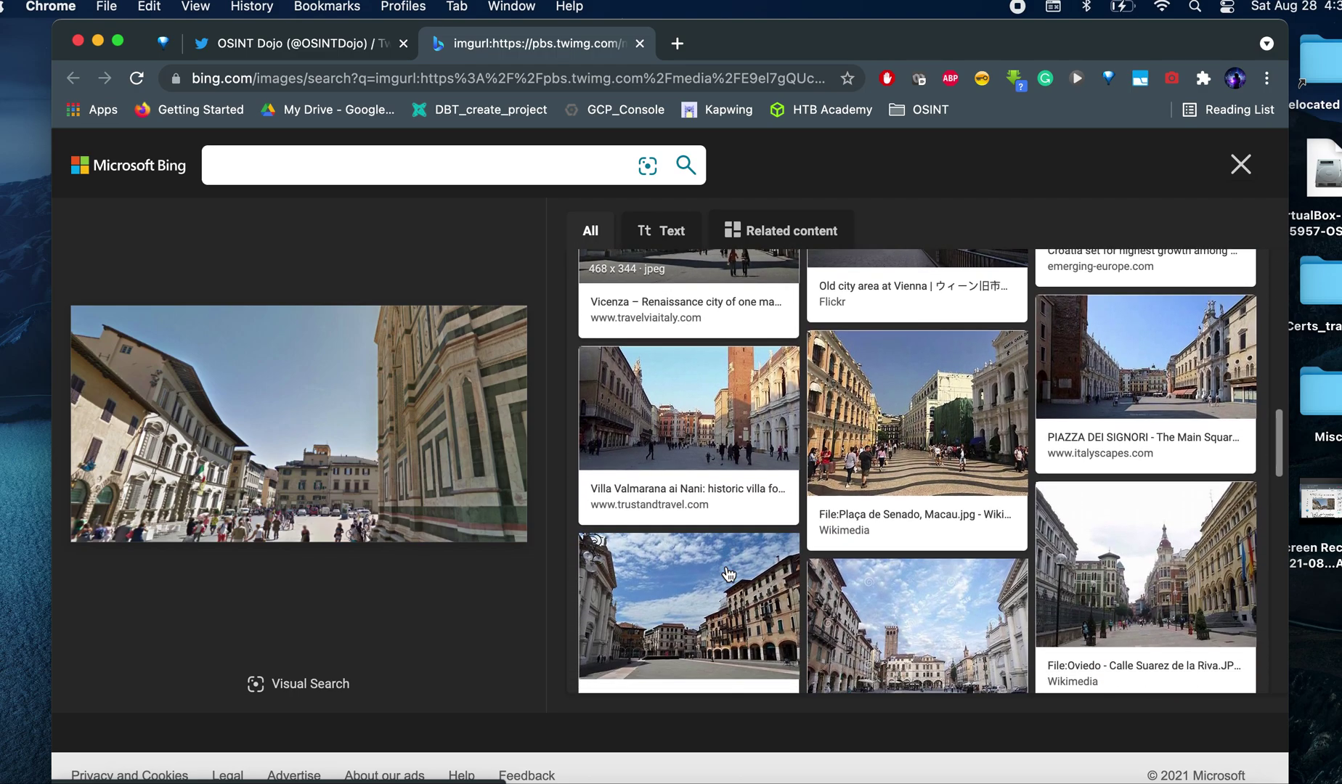
scroll(729, 574, down, 2)
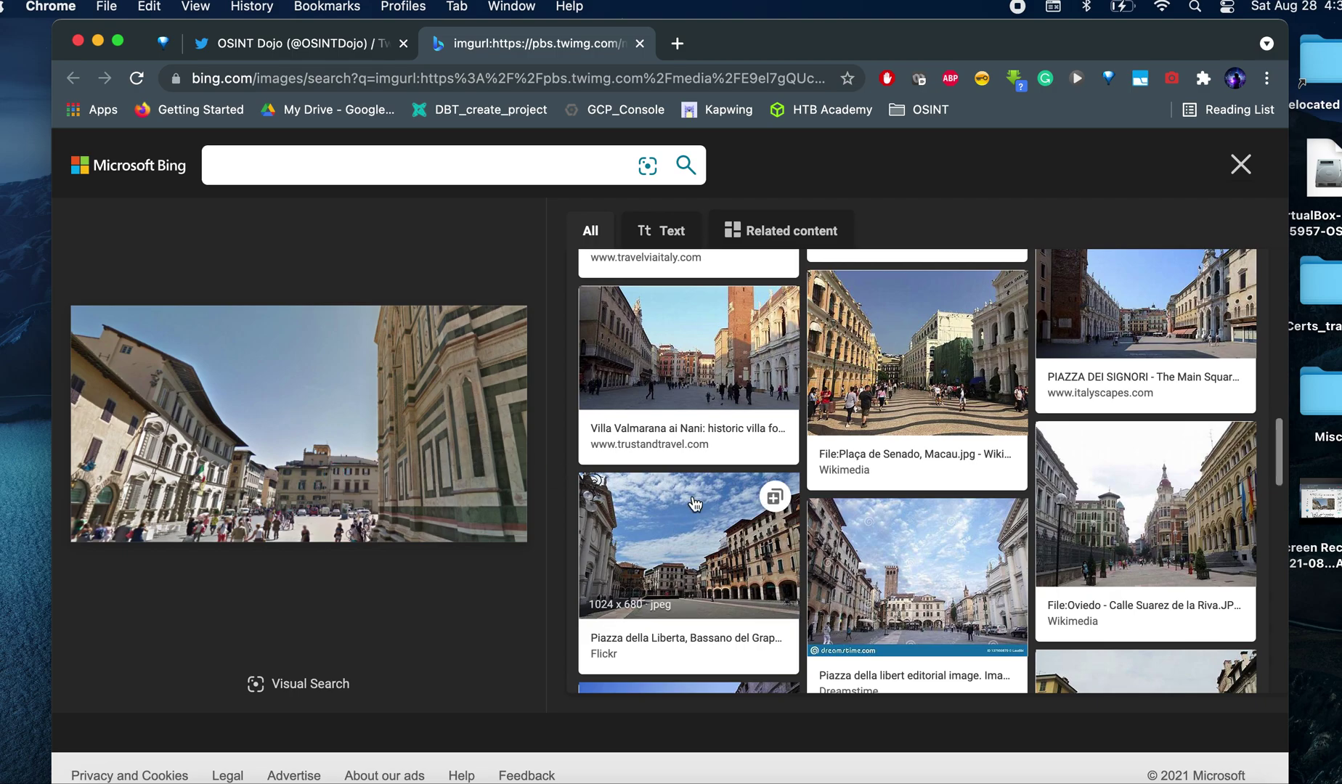
scroll(695, 504, down, 5)
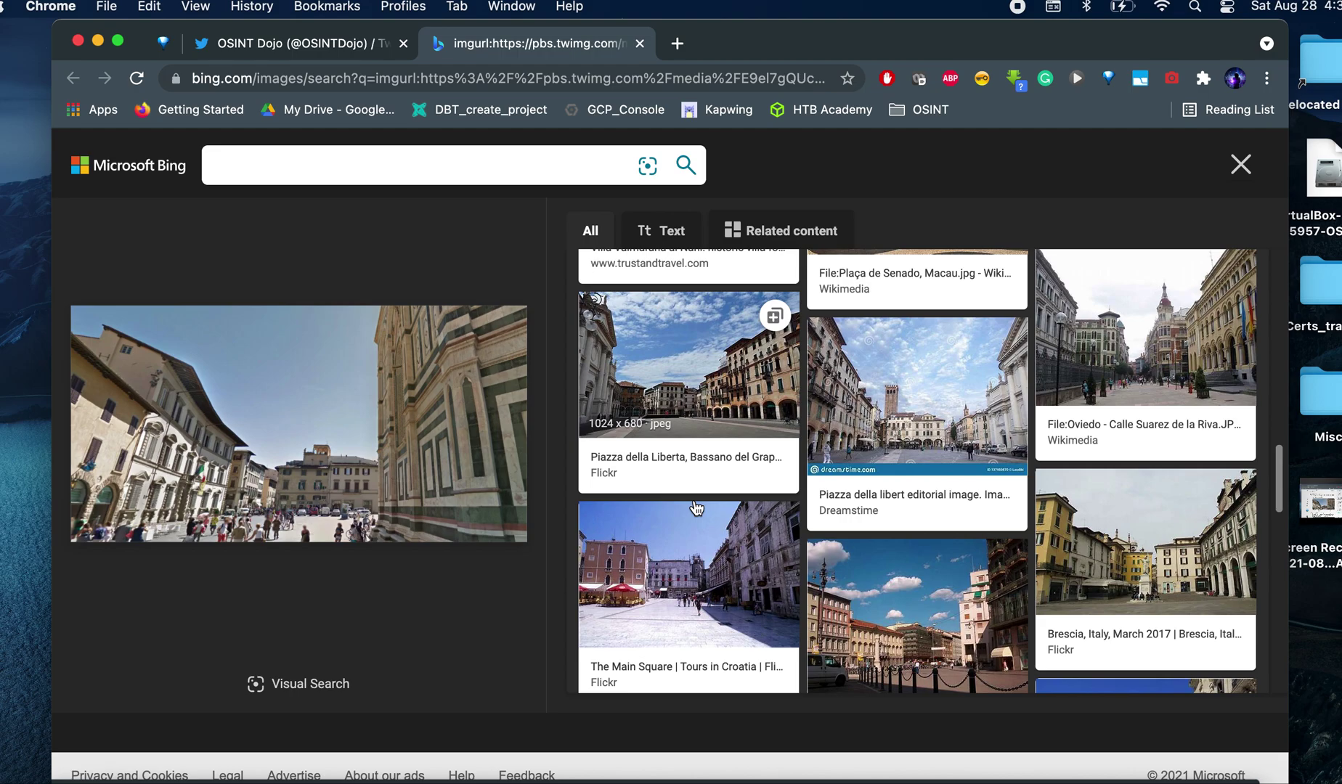
scroll(695, 506, down, 5)
scroll(696, 506, down, 5)
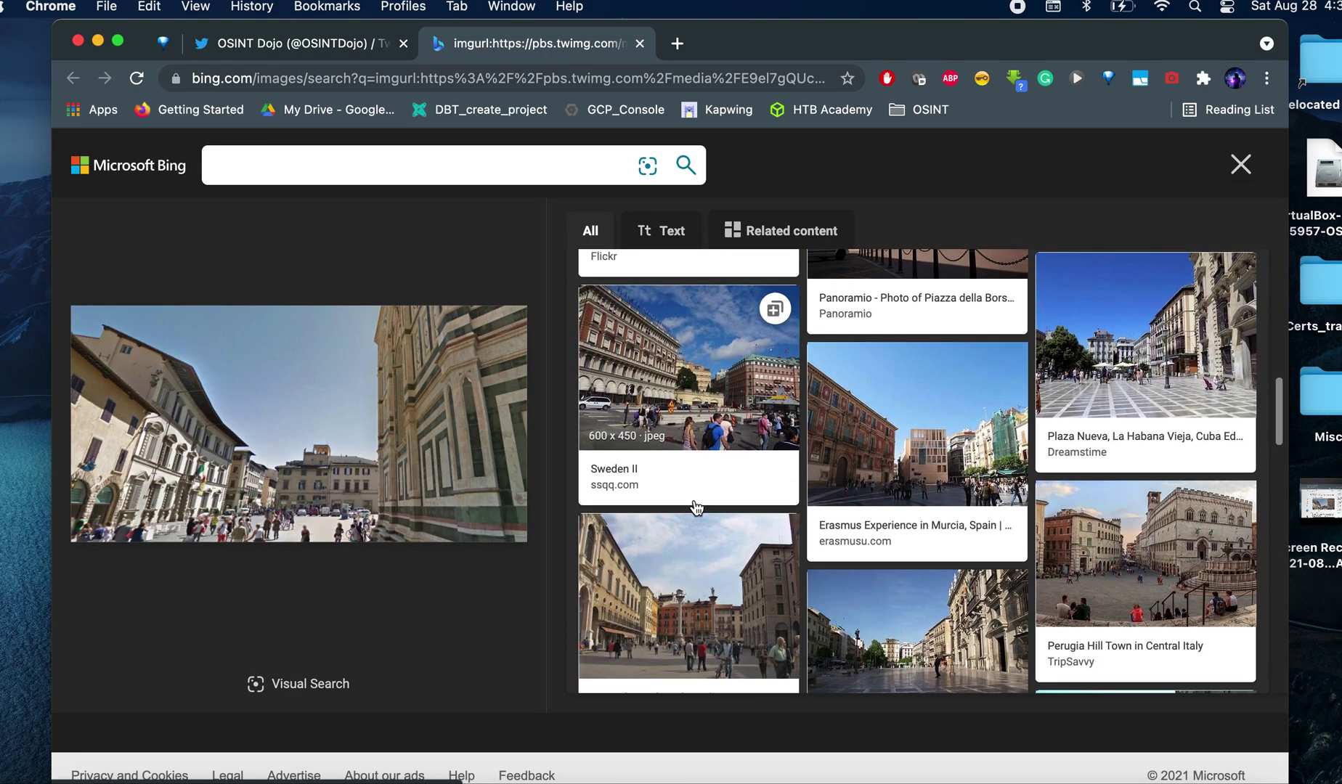
click(640, 44)
Reverse-search the challenge photo with Yandex.
right_click(633, 535)
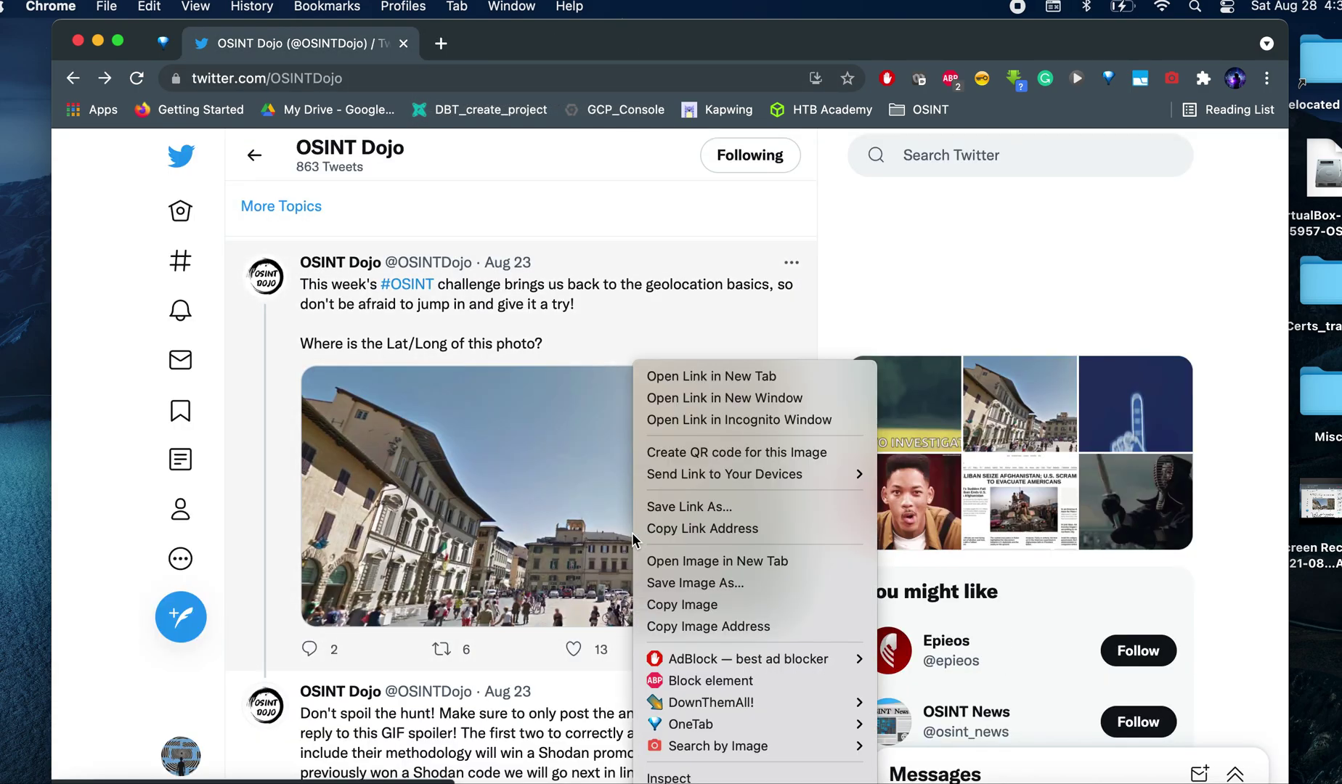
mouse_move(692, 745)
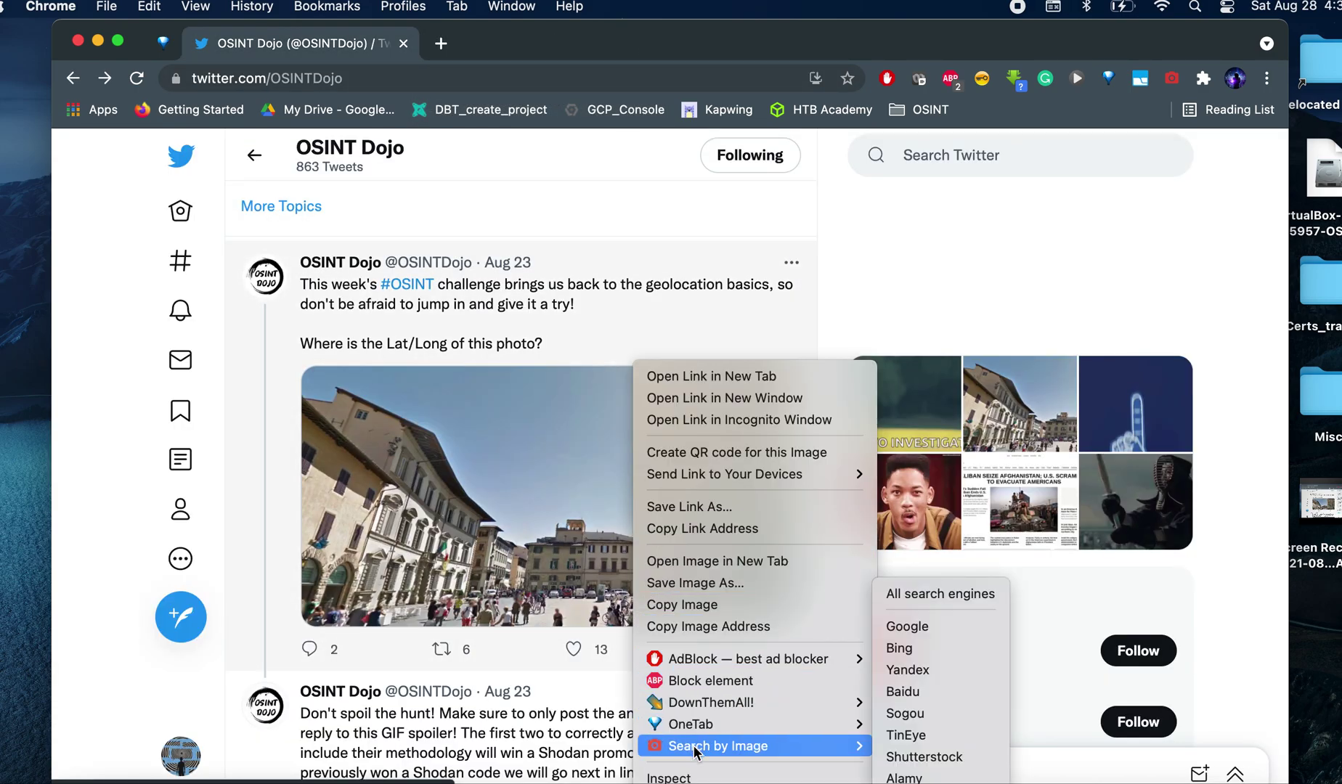
click(907, 669)
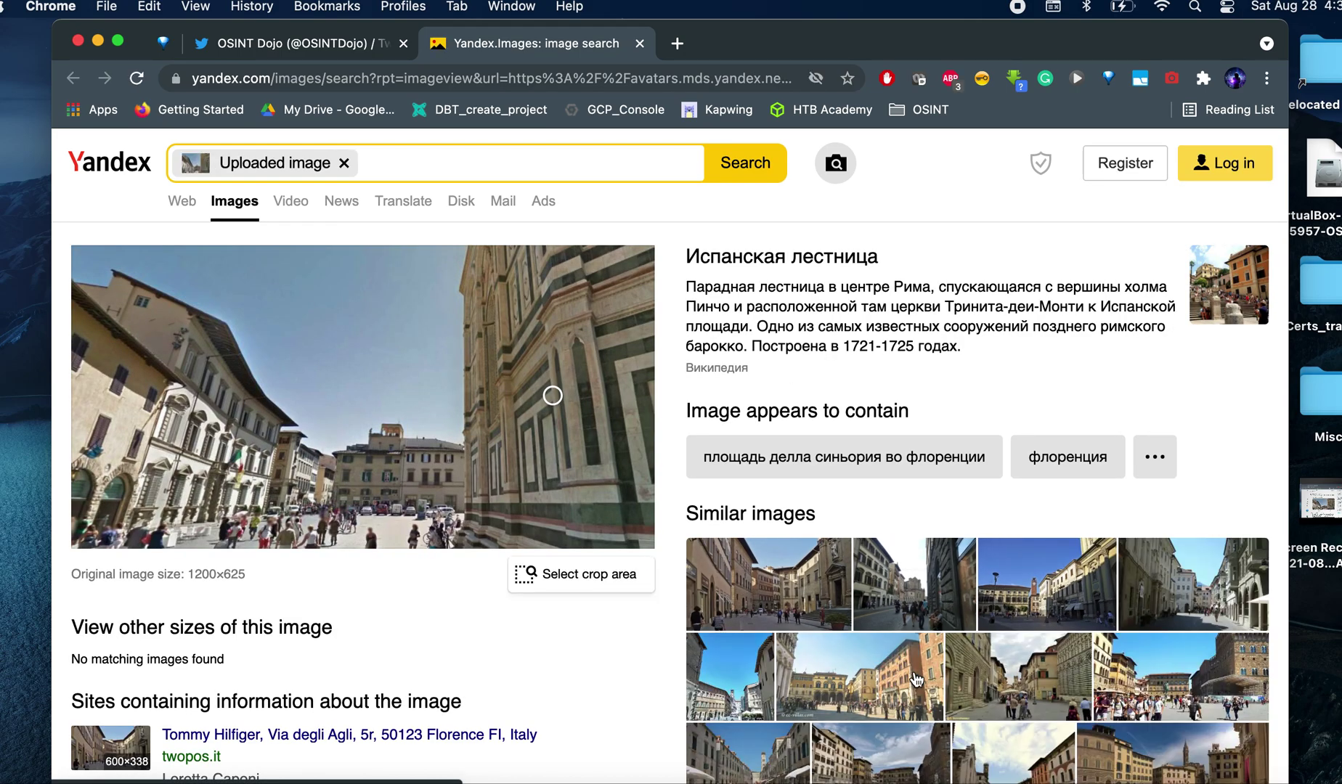
Scroll through Yandex's Florence results, then back up to the tags and similar images.
scroll(917, 679, down, 5)
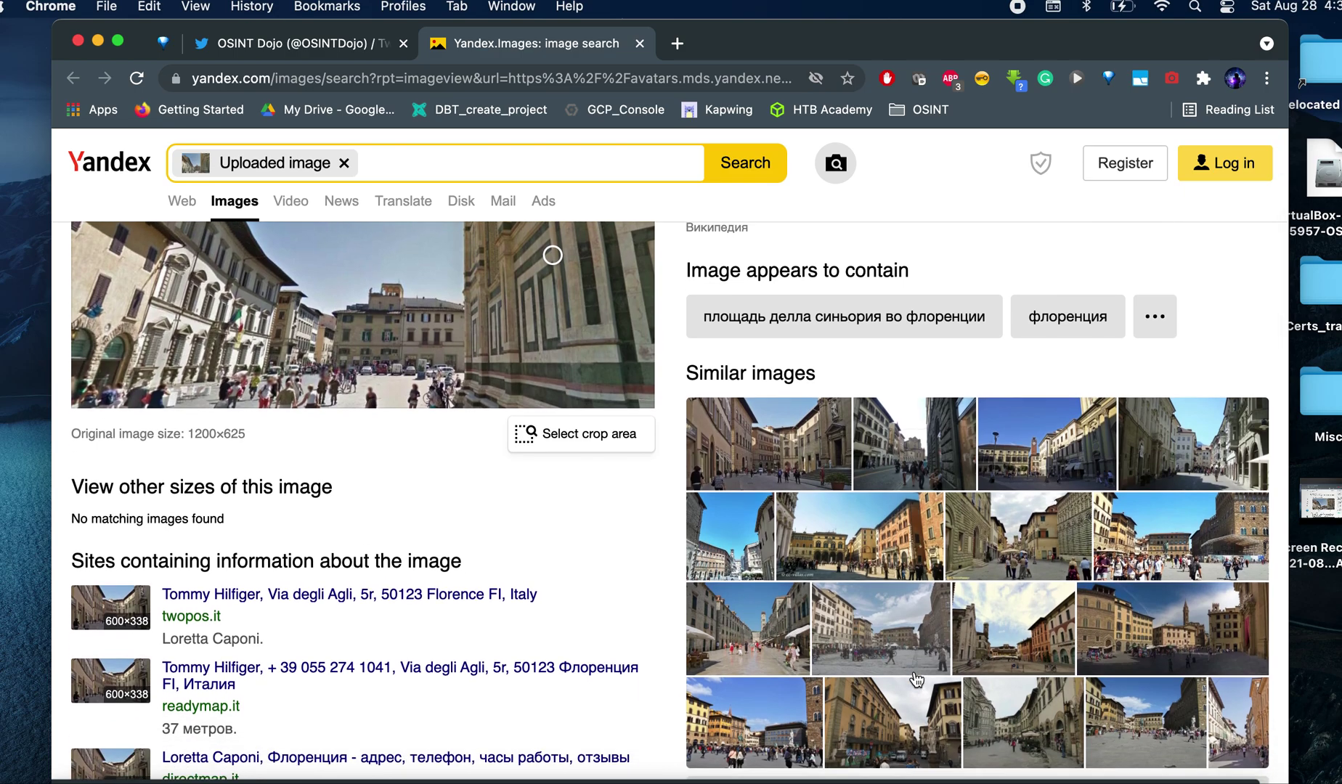
scroll(916, 679, down, 2)
scroll(917, 679, down, 1)
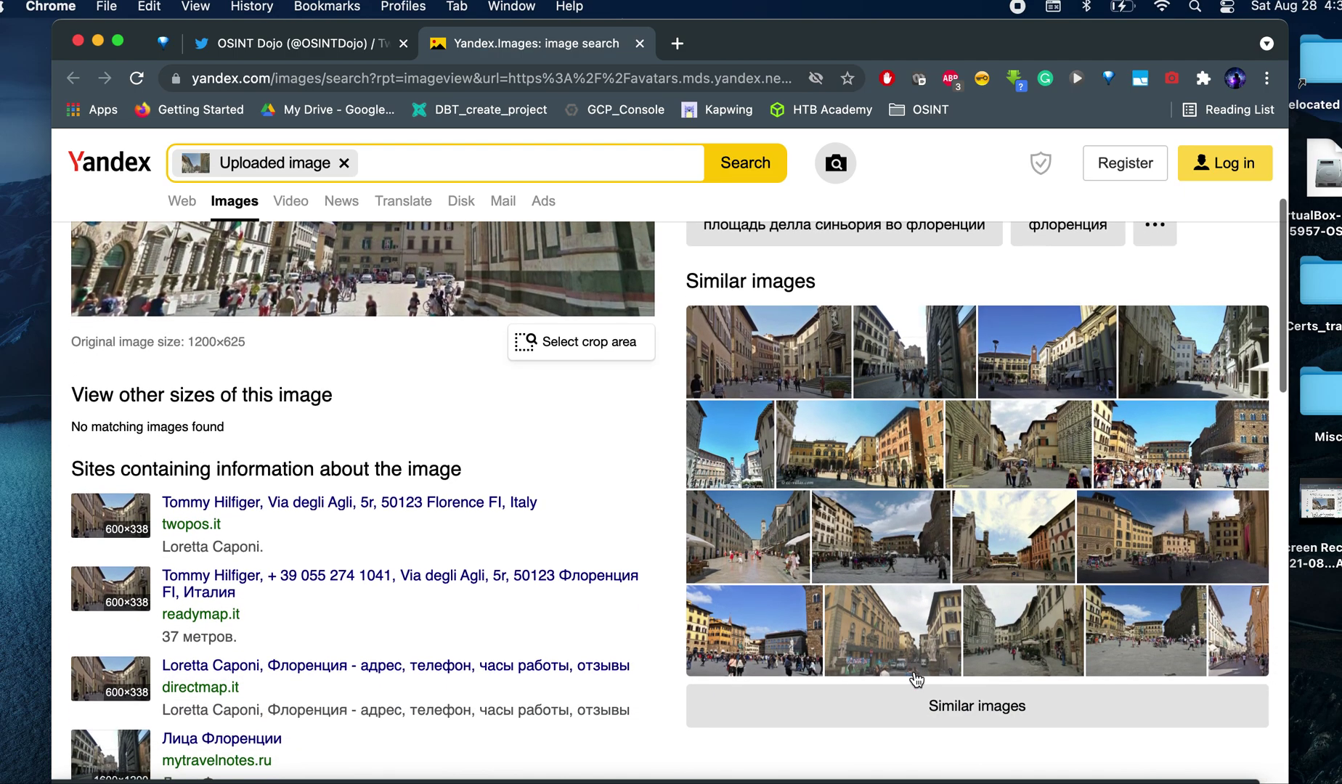
scroll(916, 679, down, 1)
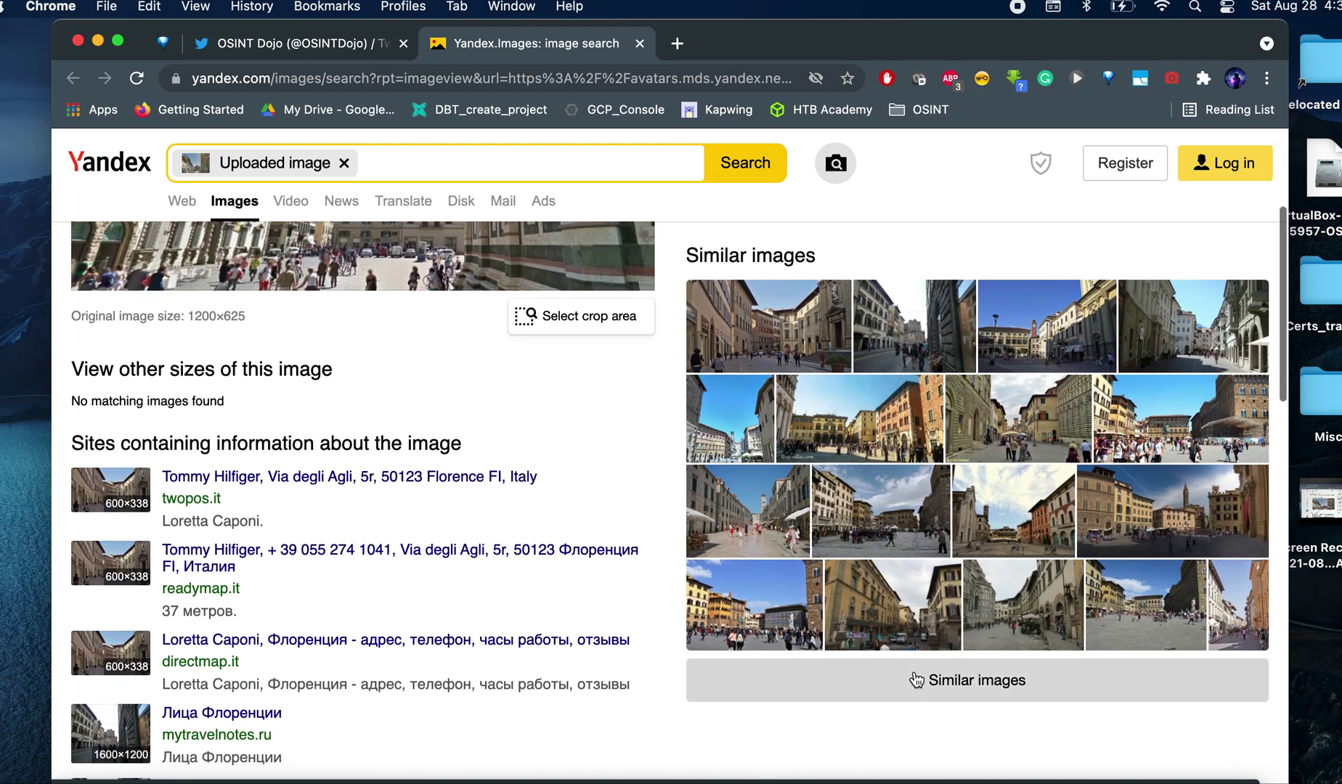
scroll(916, 679, down, 2)
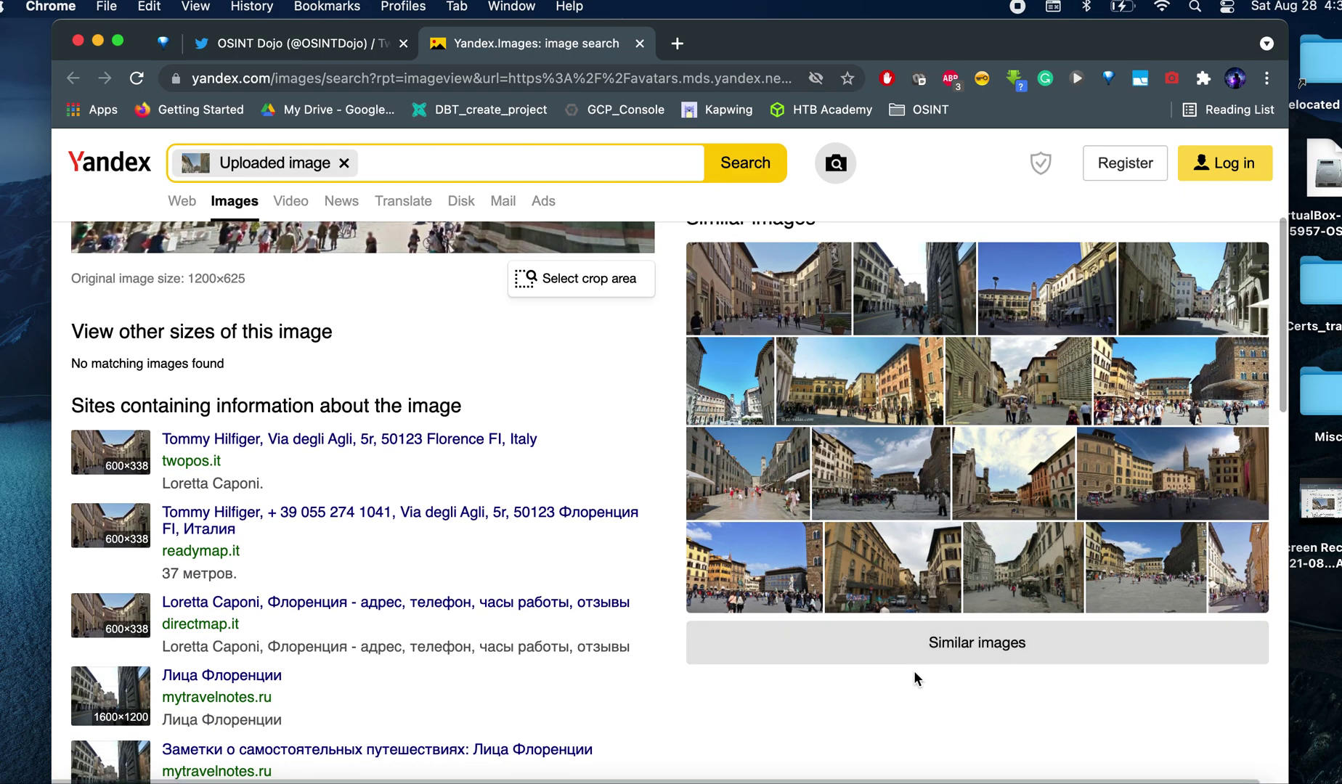
scroll(701, 657, down, 4)
scroll(701, 657, down, 4)
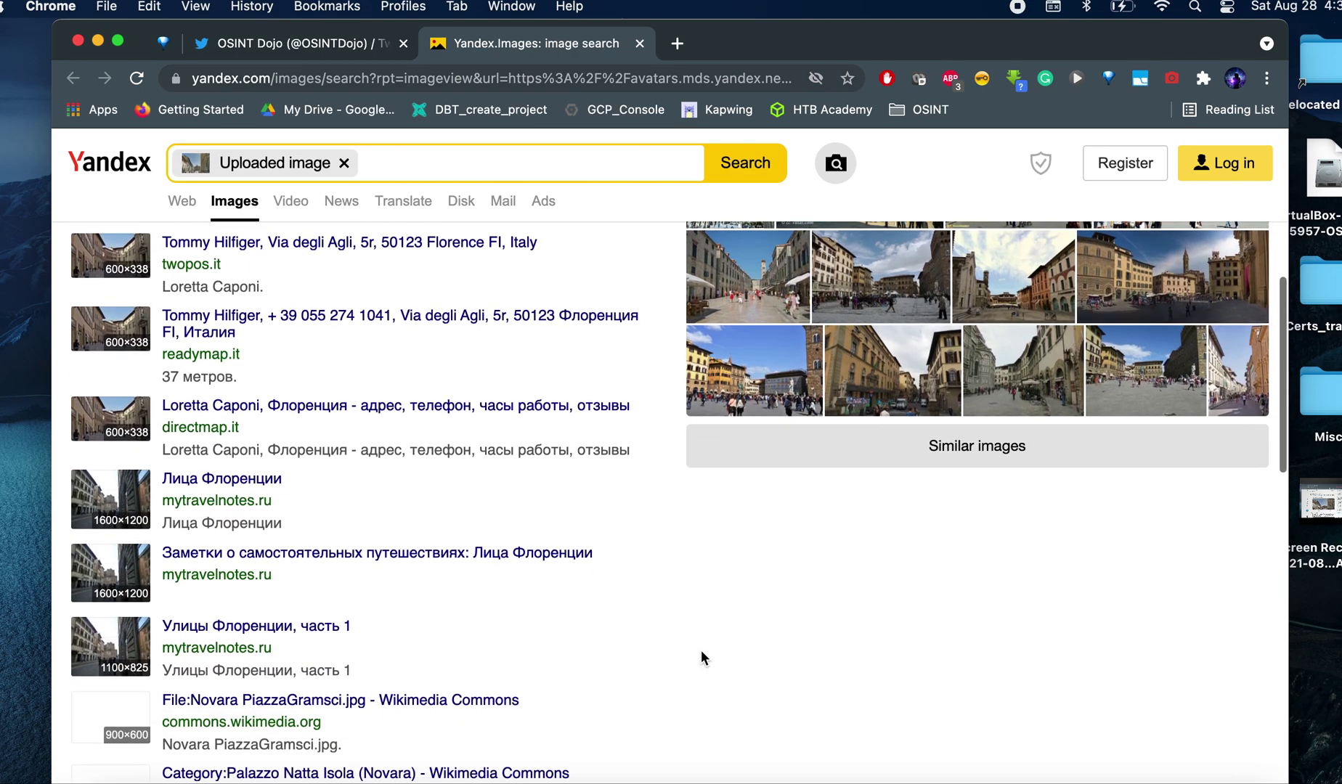
scroll(702, 657, down, 3)
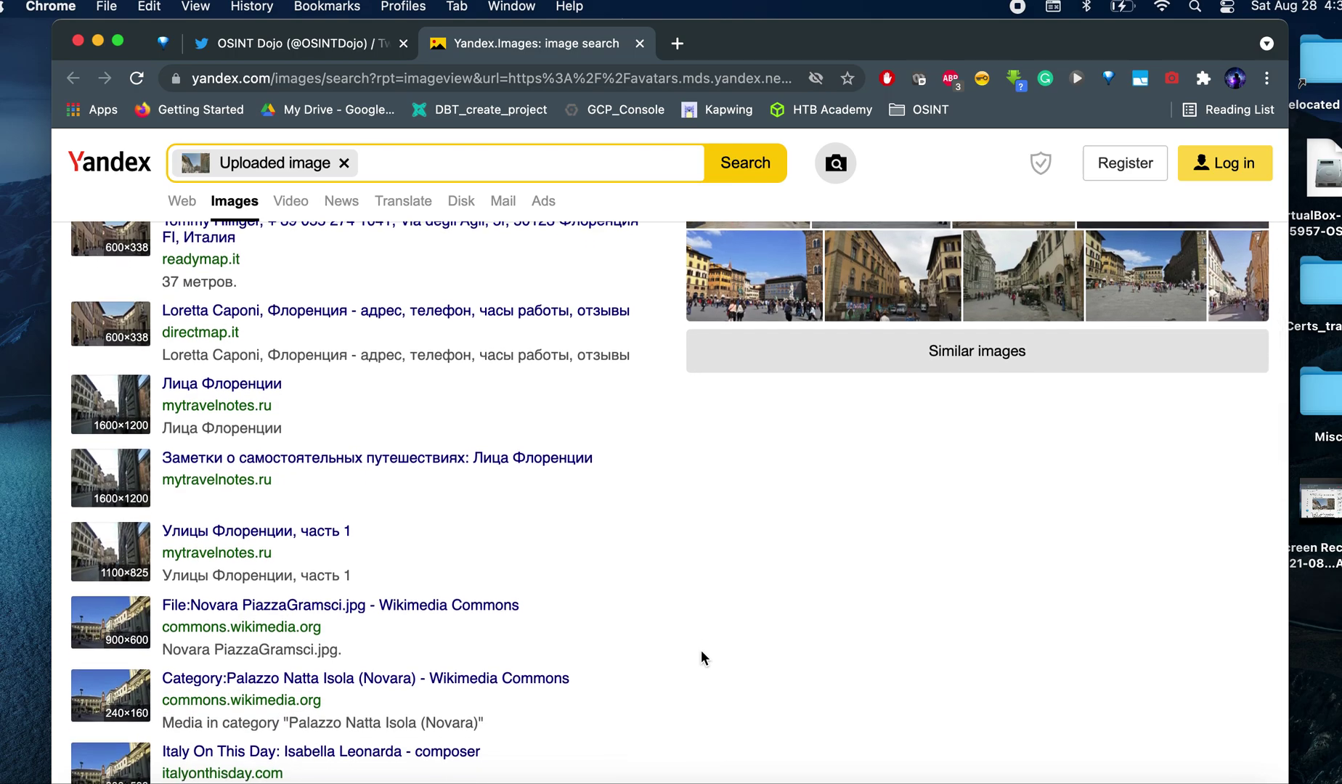
scroll(700, 650, down, 2)
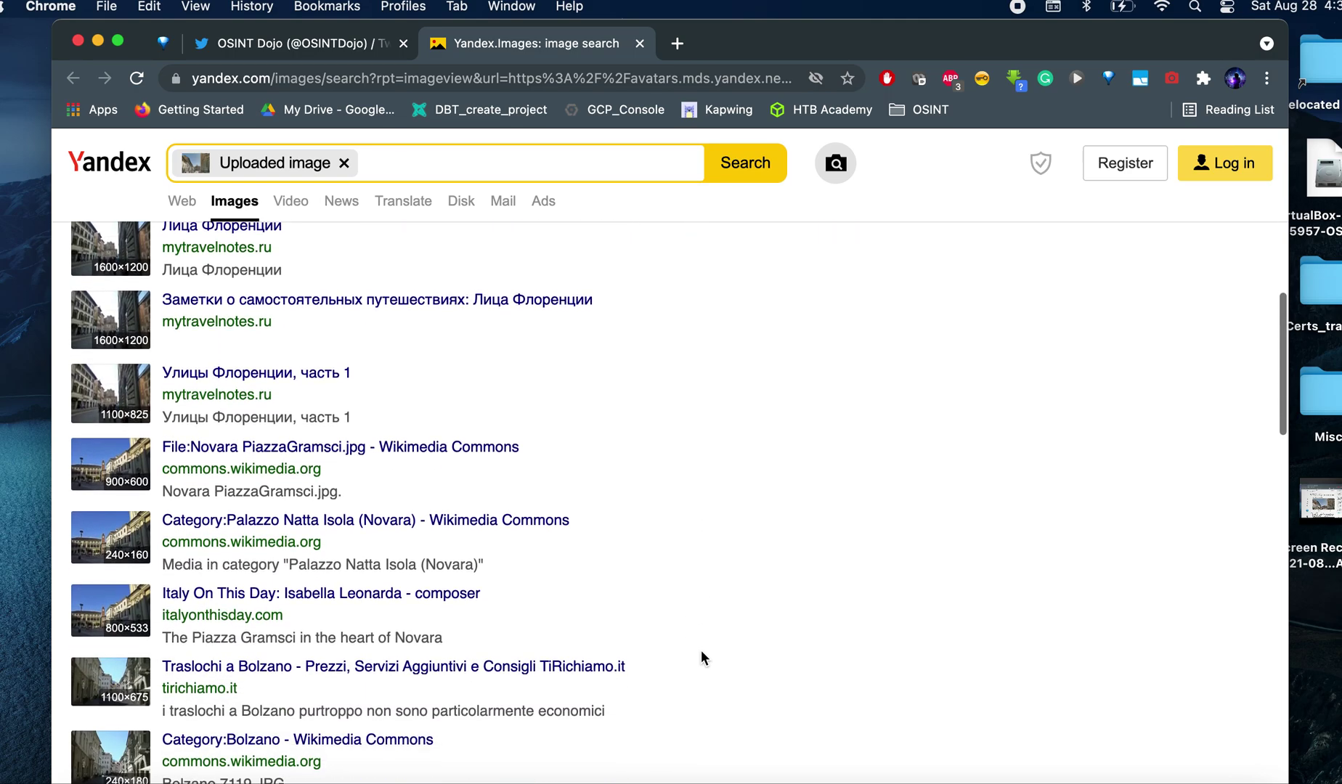
scroll(700, 649, up, 4)
scroll(700, 650, up, 12)
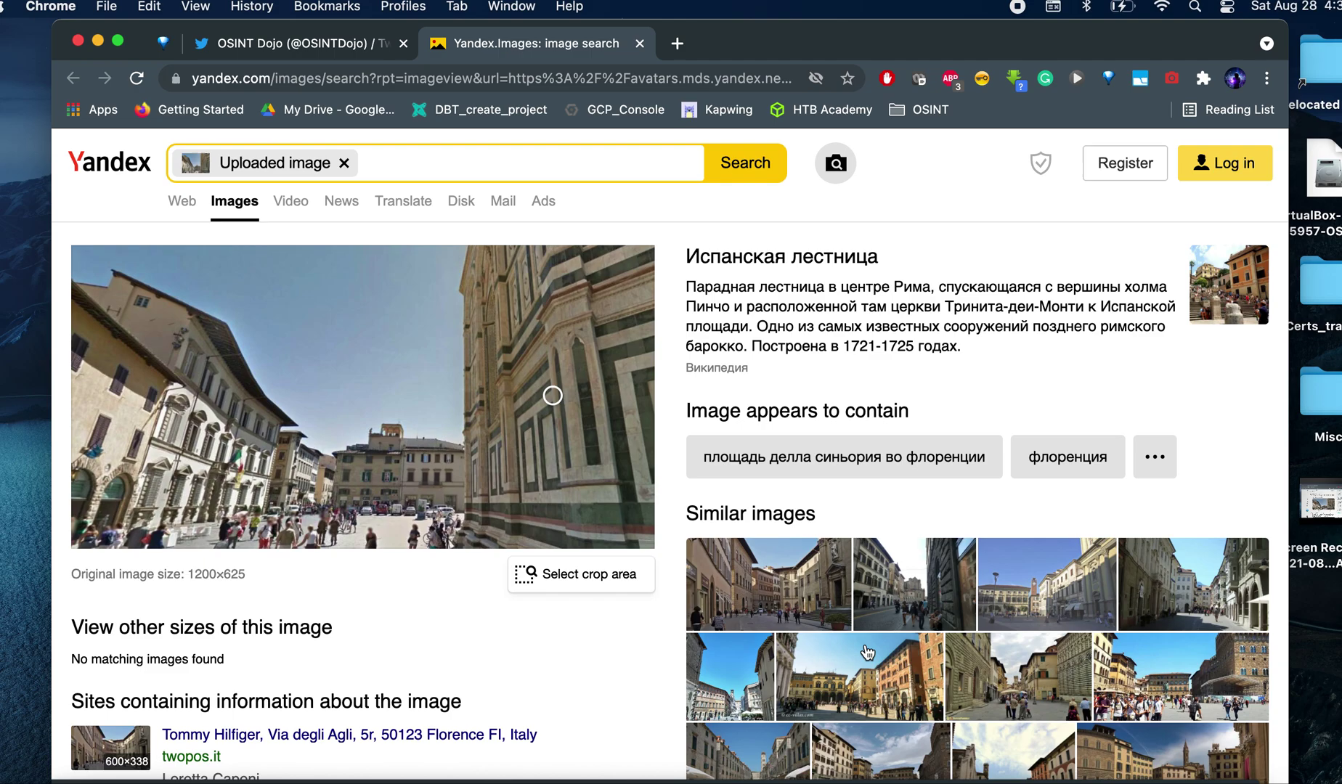
Crop the Yandex search to the striped marble cathedral wall and open the first similar image.
click(581, 588)
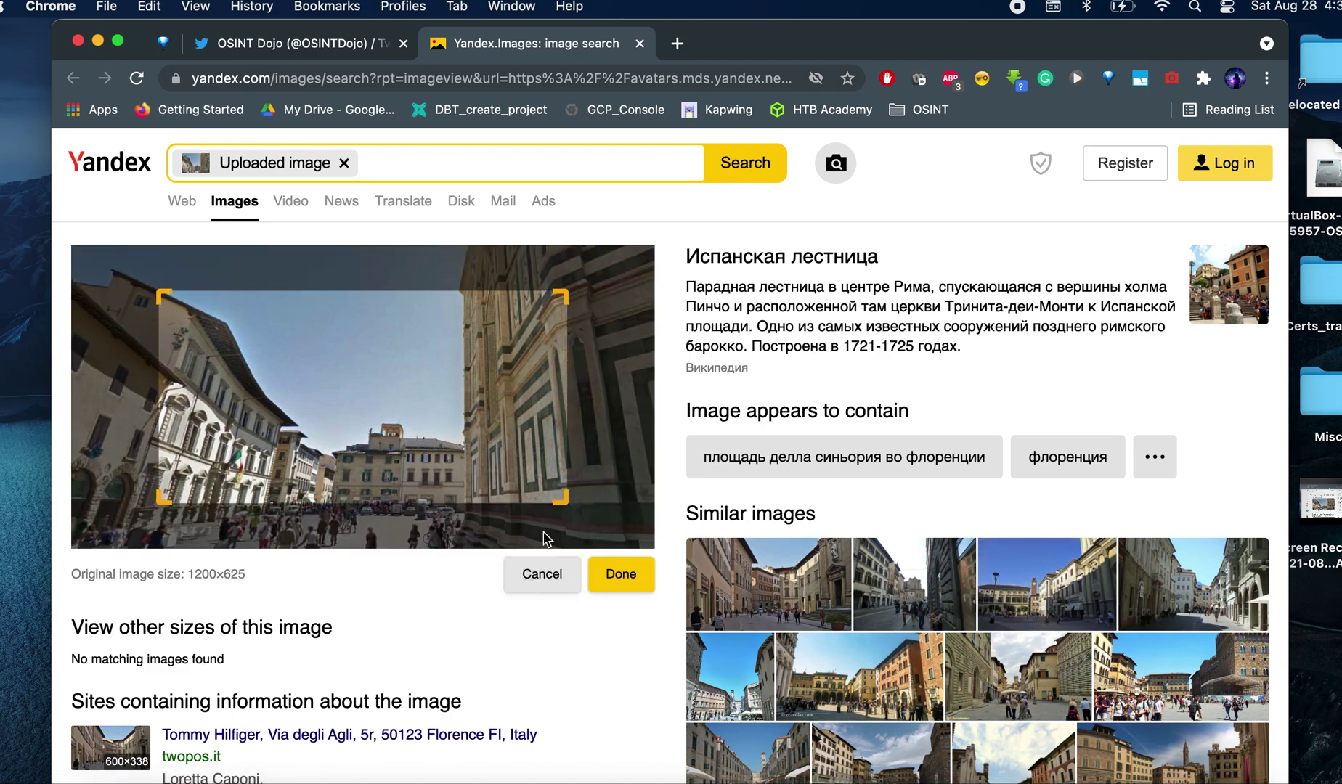
drag(560, 500, 652, 556)
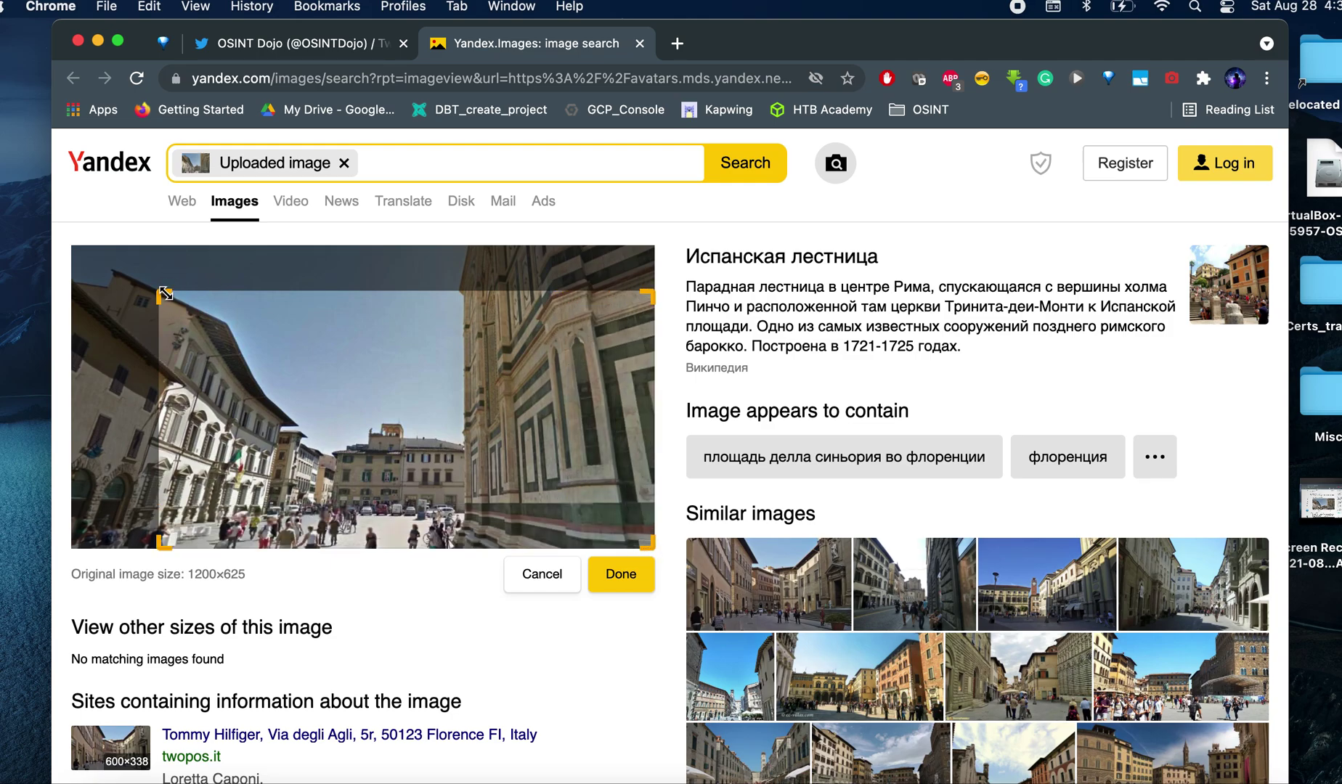
drag(165, 294, 432, 247)
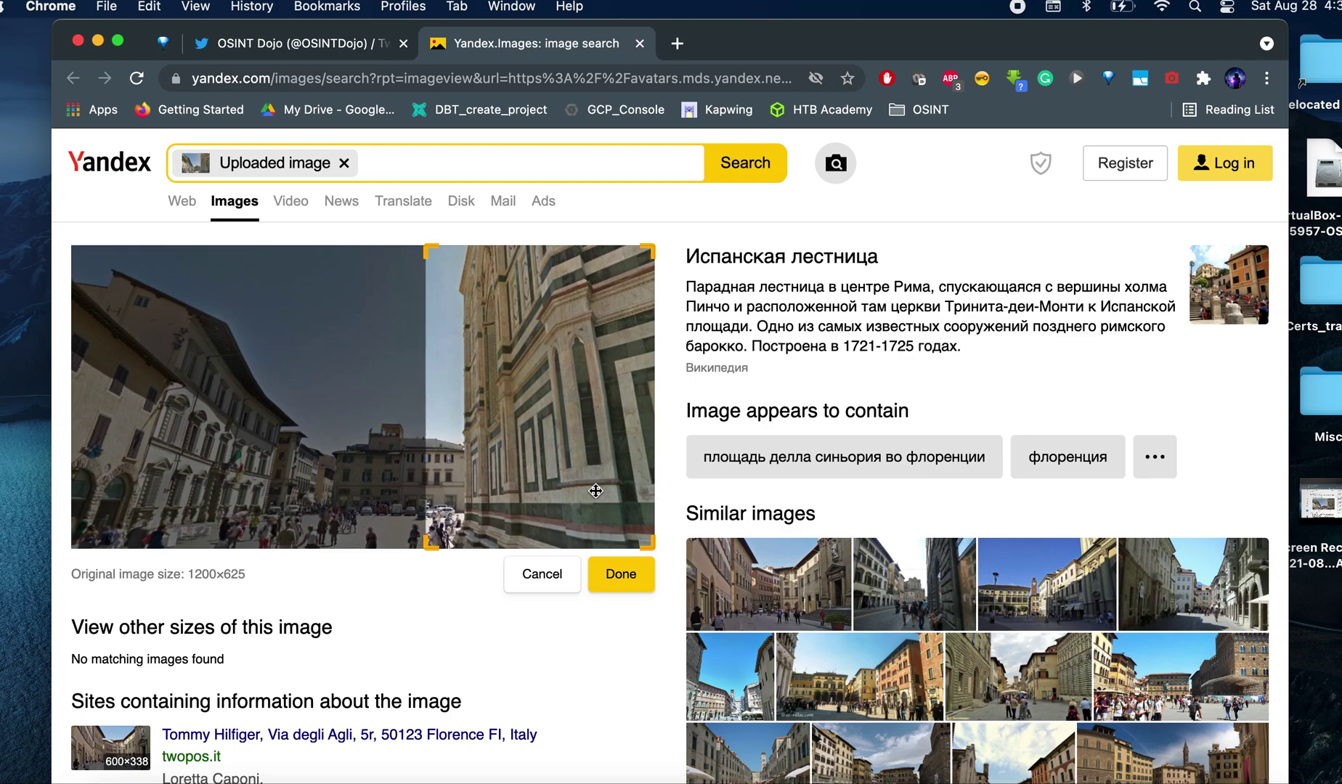
click(620, 577)
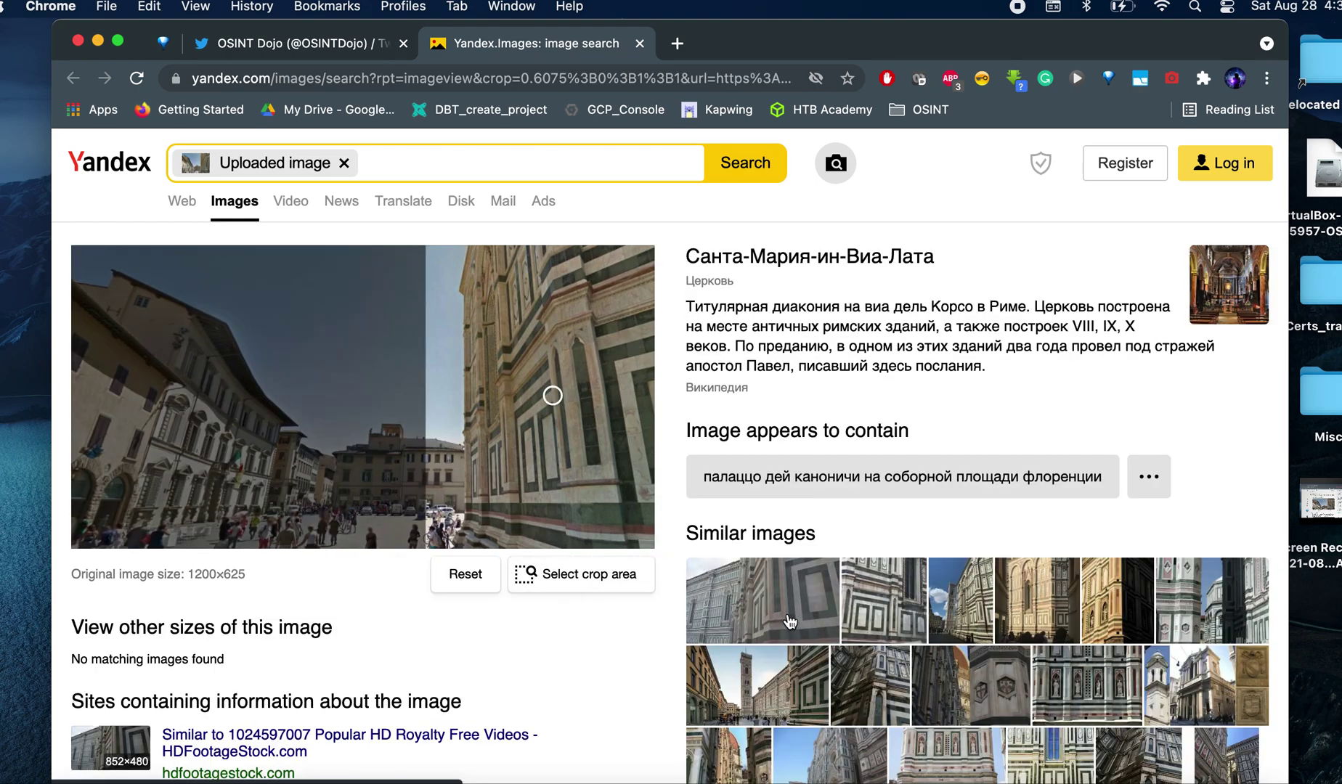
scroll(789, 620, down, 2)
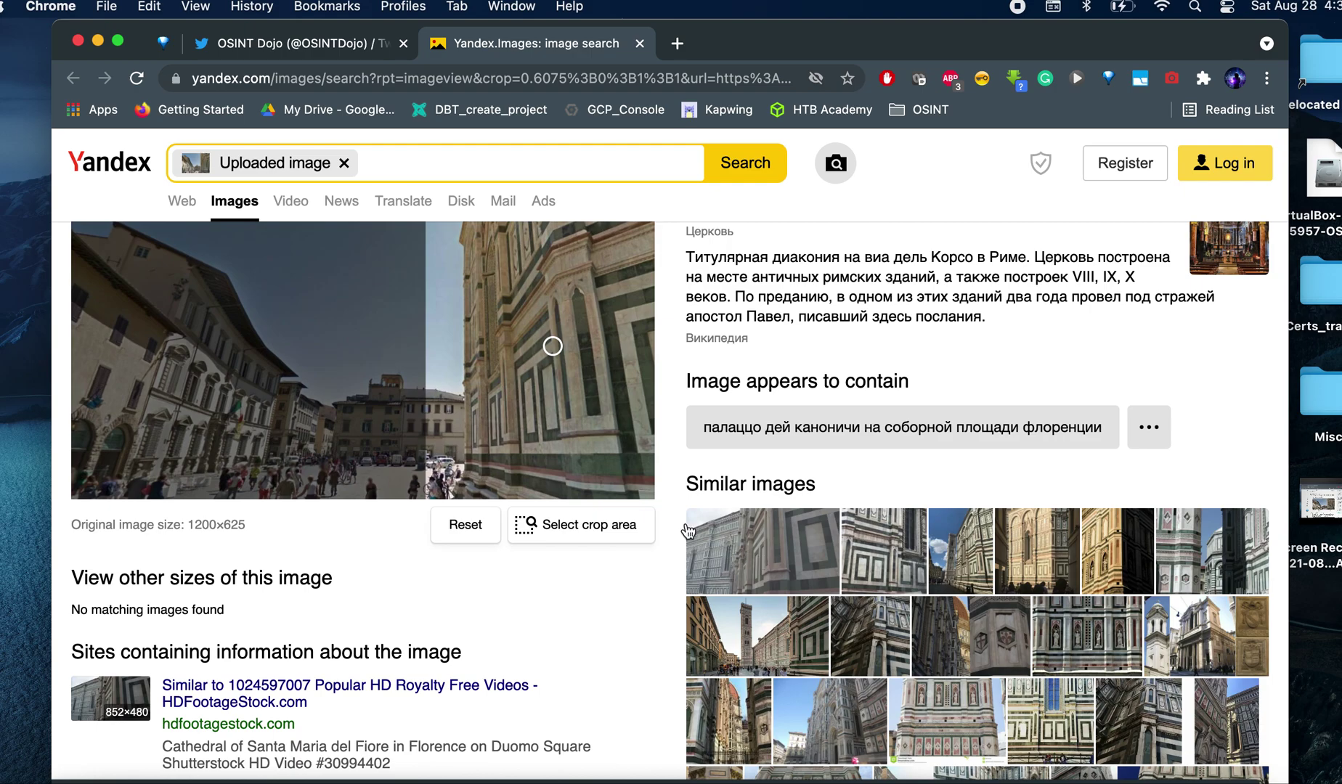
click(803, 558)
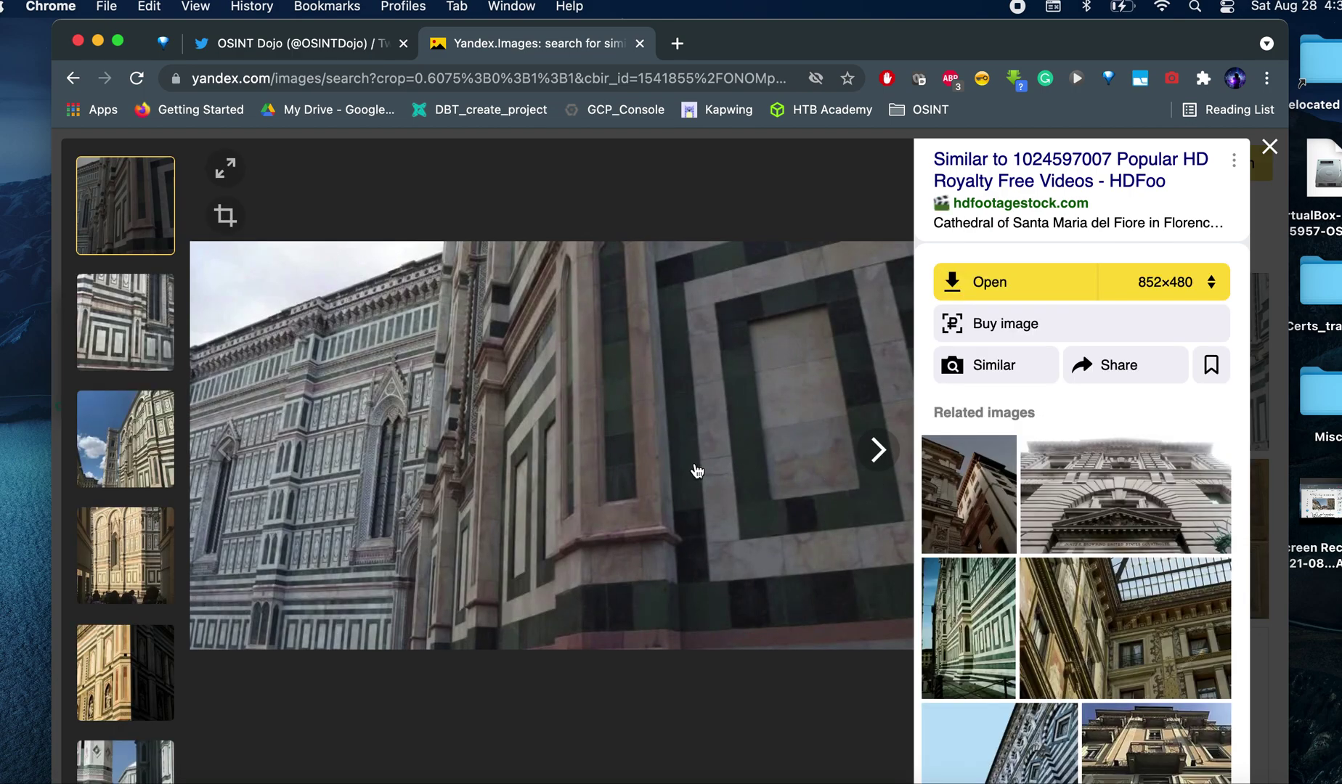
Open the hdfootagestock source in a new tab, then view the Santa Maria del Fiore photo.
click(996, 205)
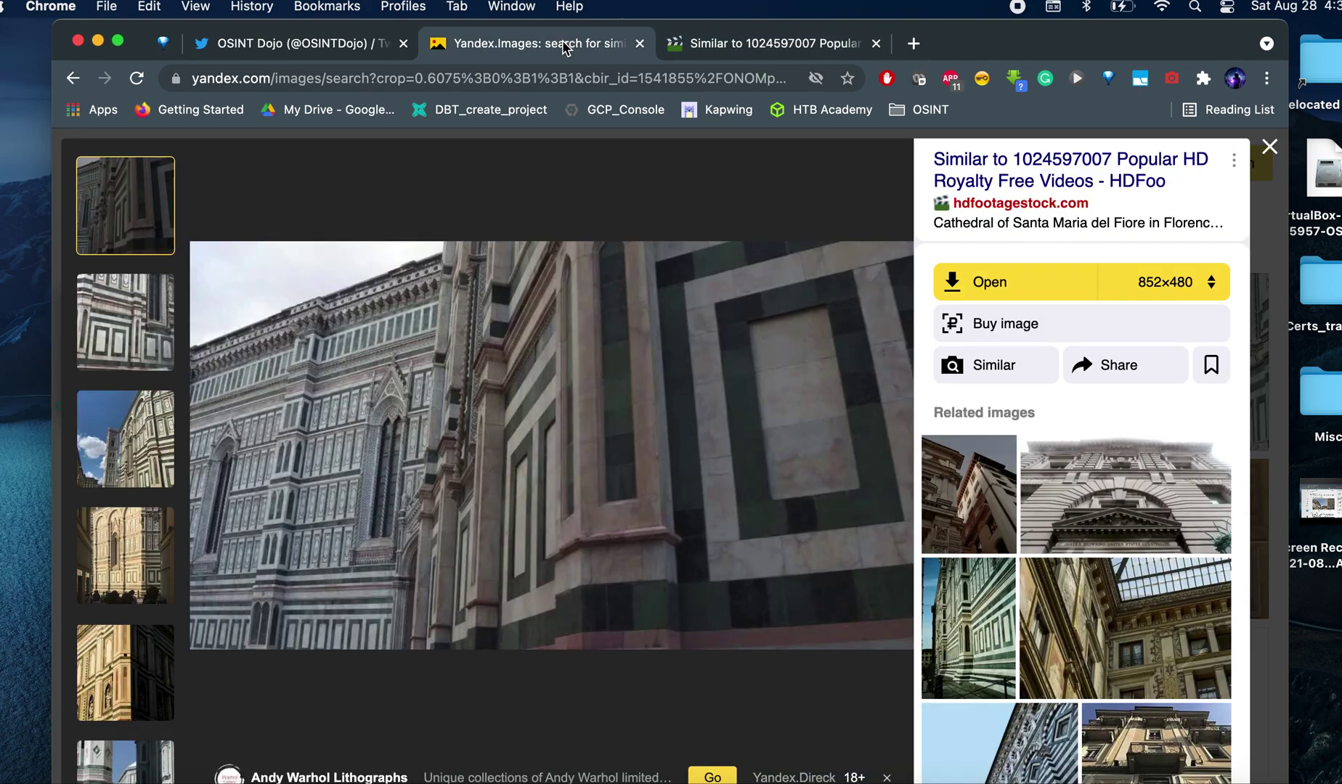
click(565, 48)
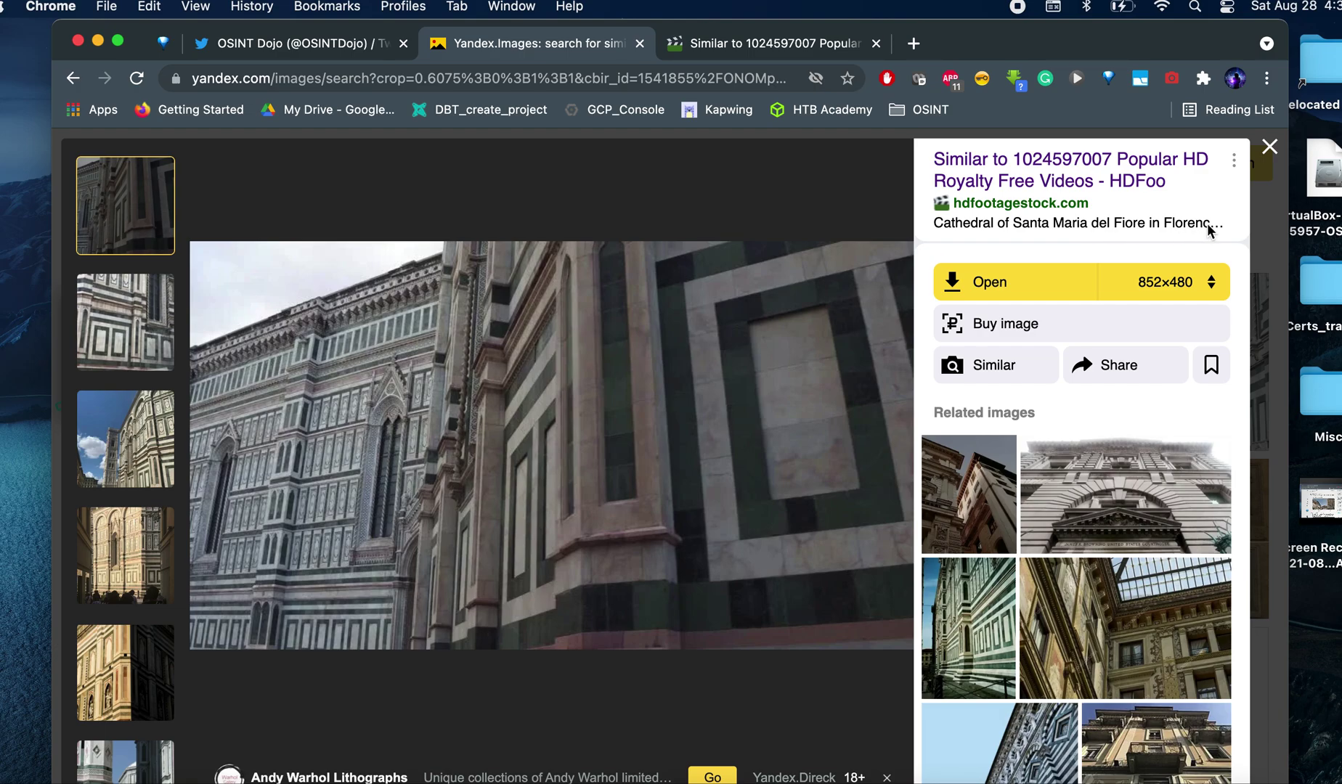
click(972, 615)
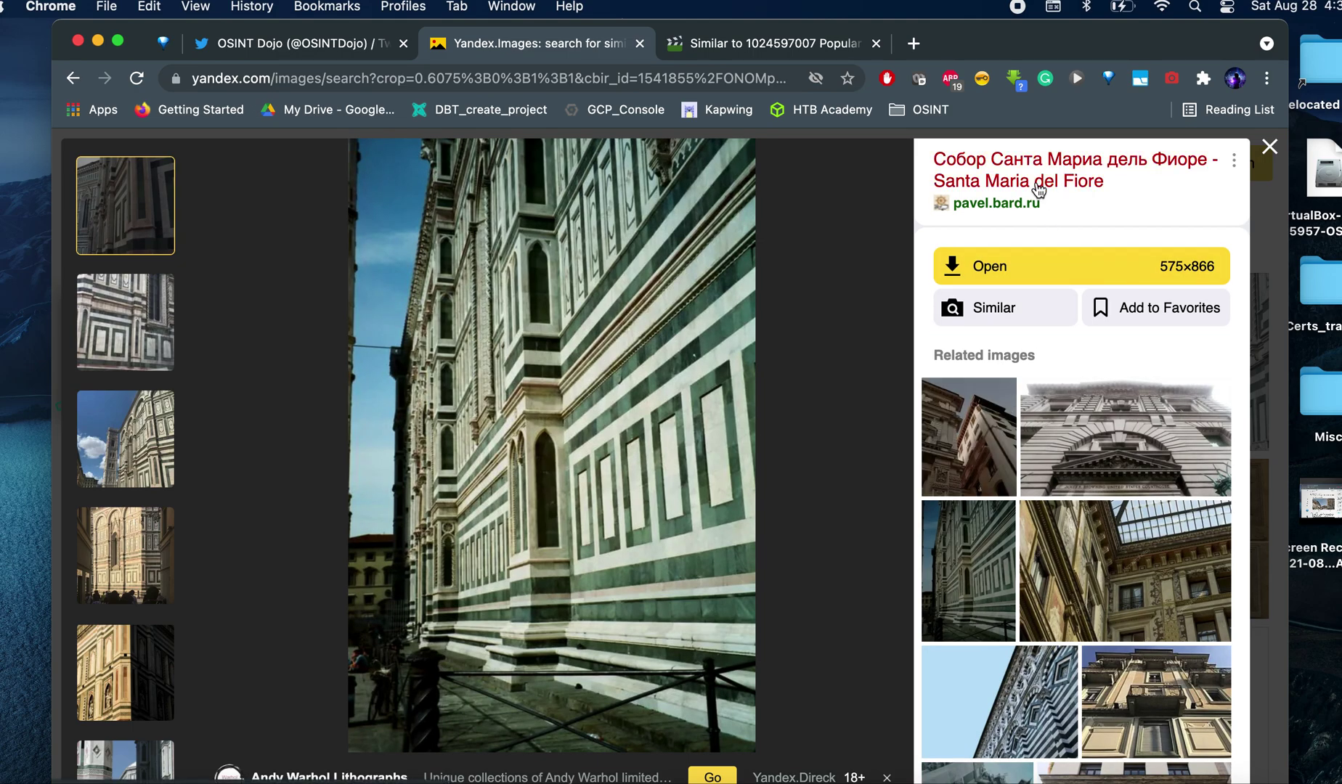
scroll(1130, 563, down, 4)
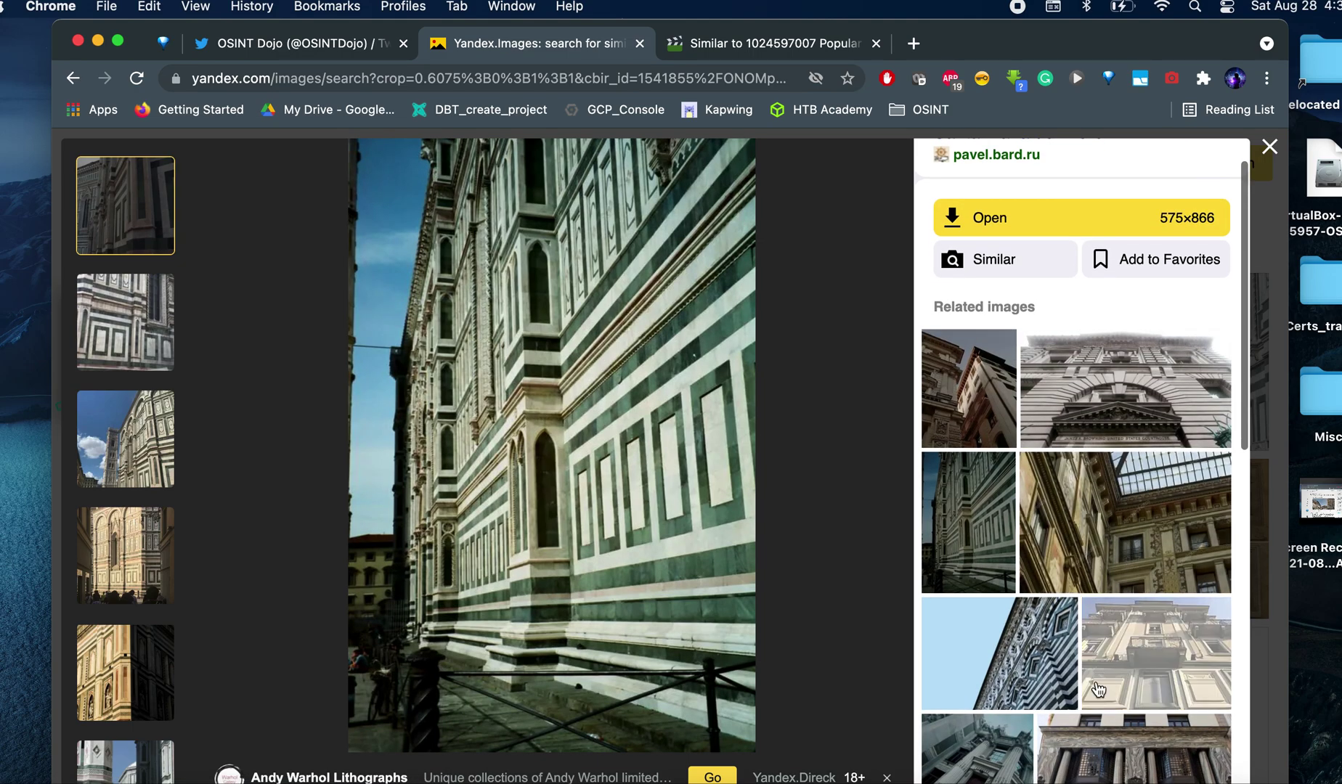
scroll(966, 508, up, 1)
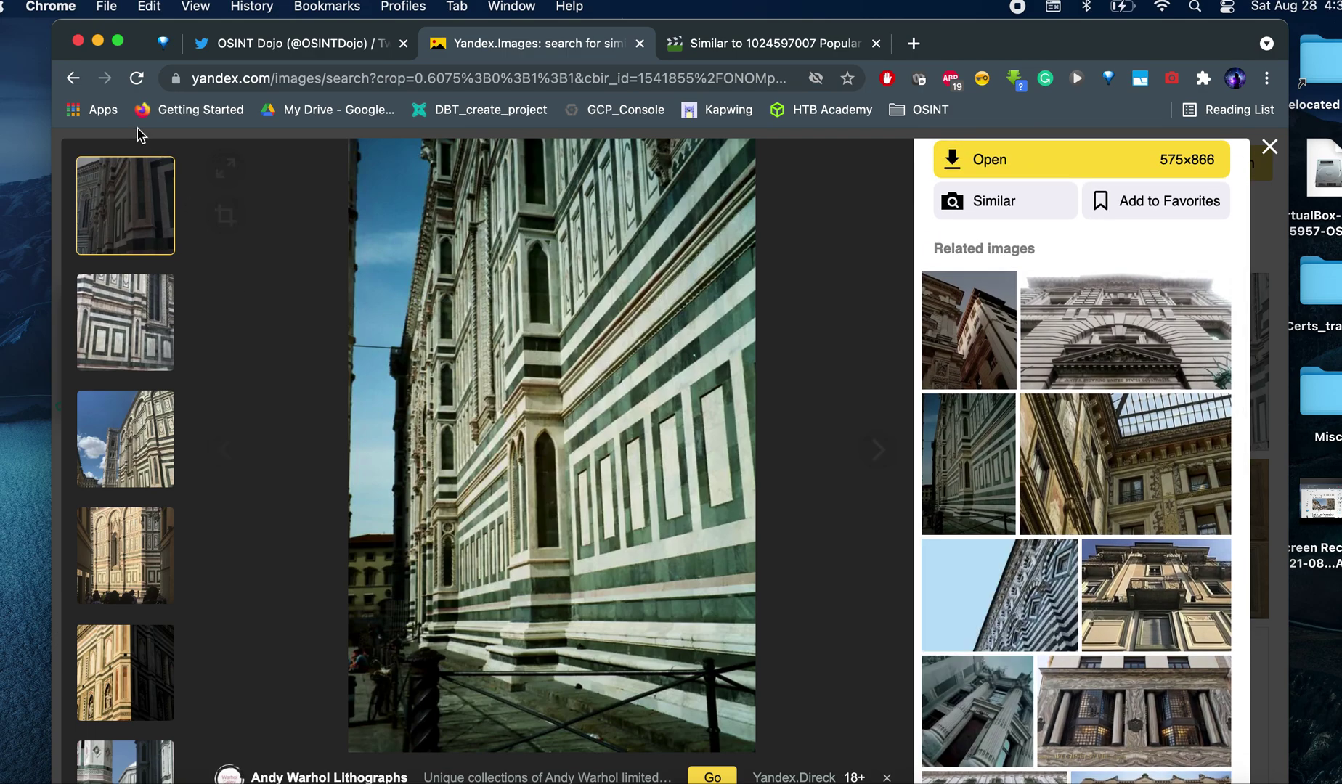
Go back and browse the blue-sky Duomo and golden cathedral facade photos.
click(72, 78)
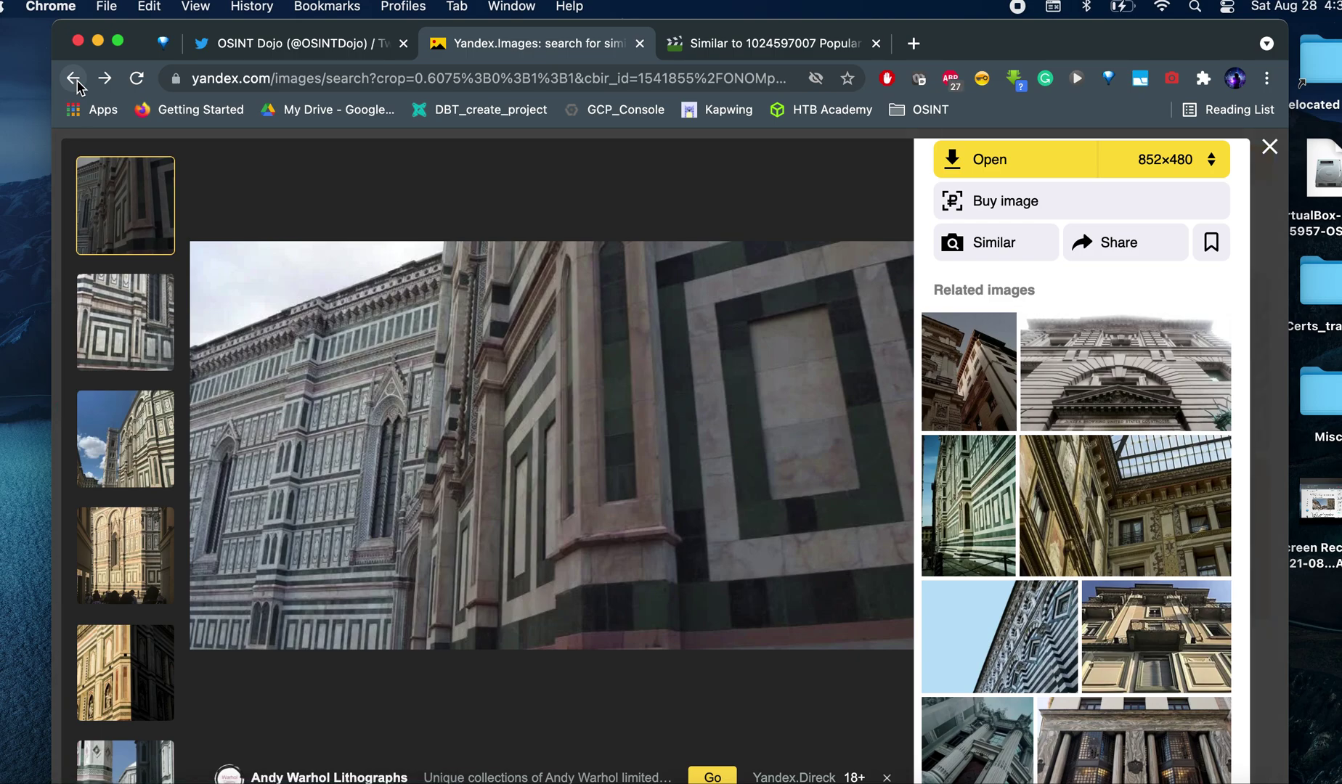
scroll(944, 462, down, 5)
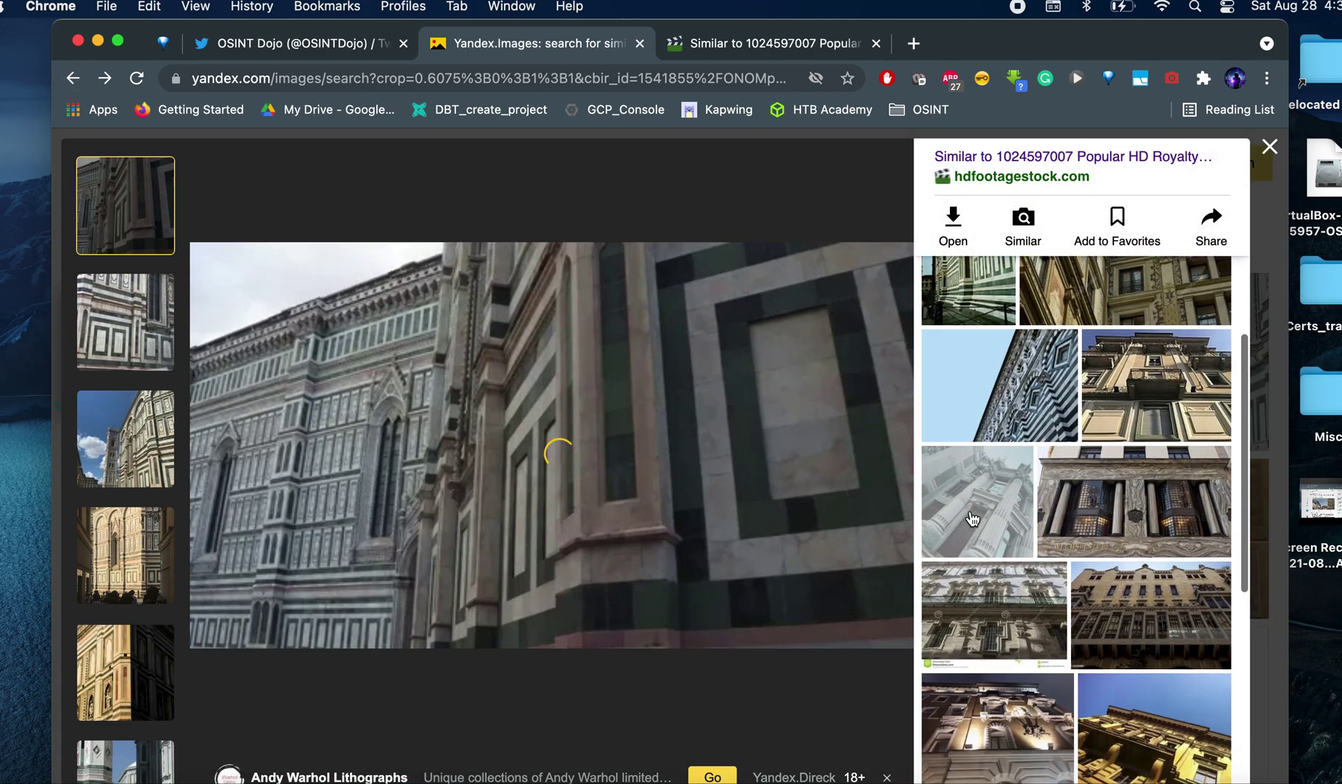
scroll(972, 519, up, 3)
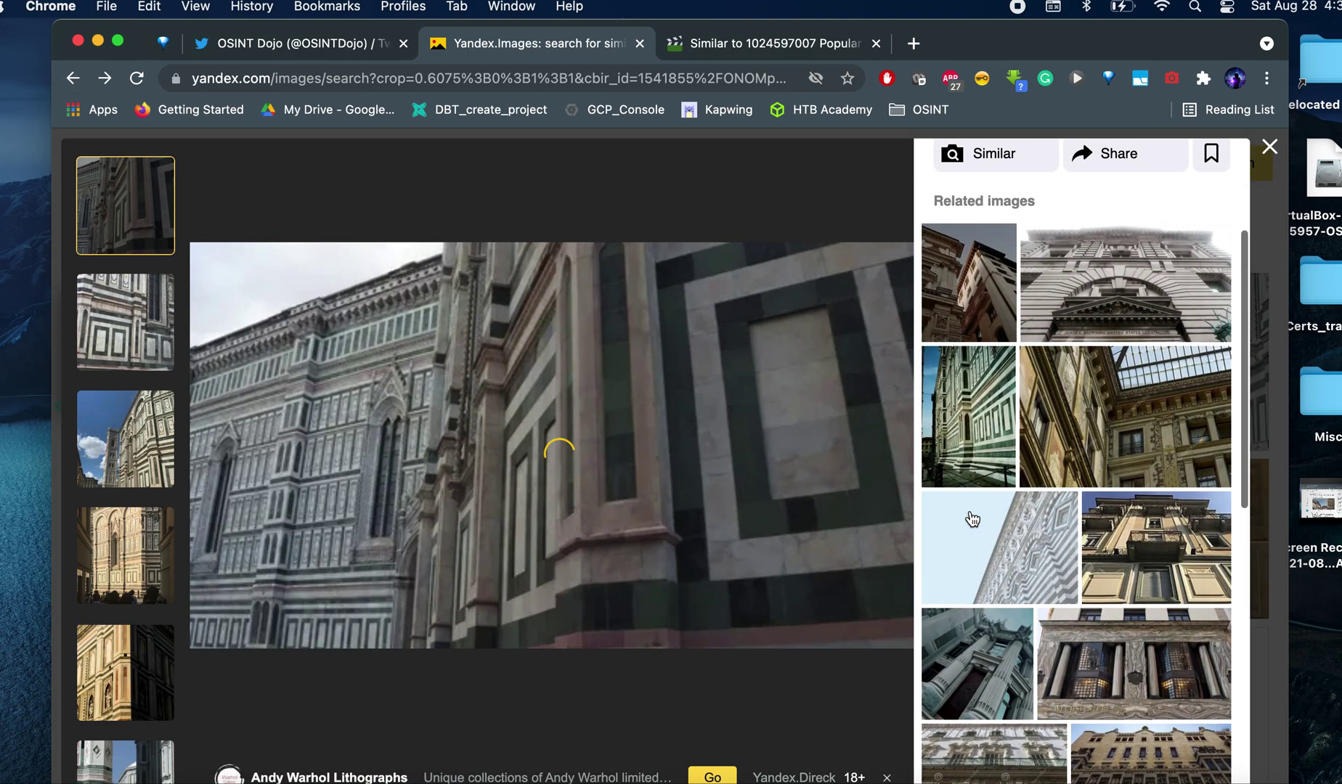
click(143, 441)
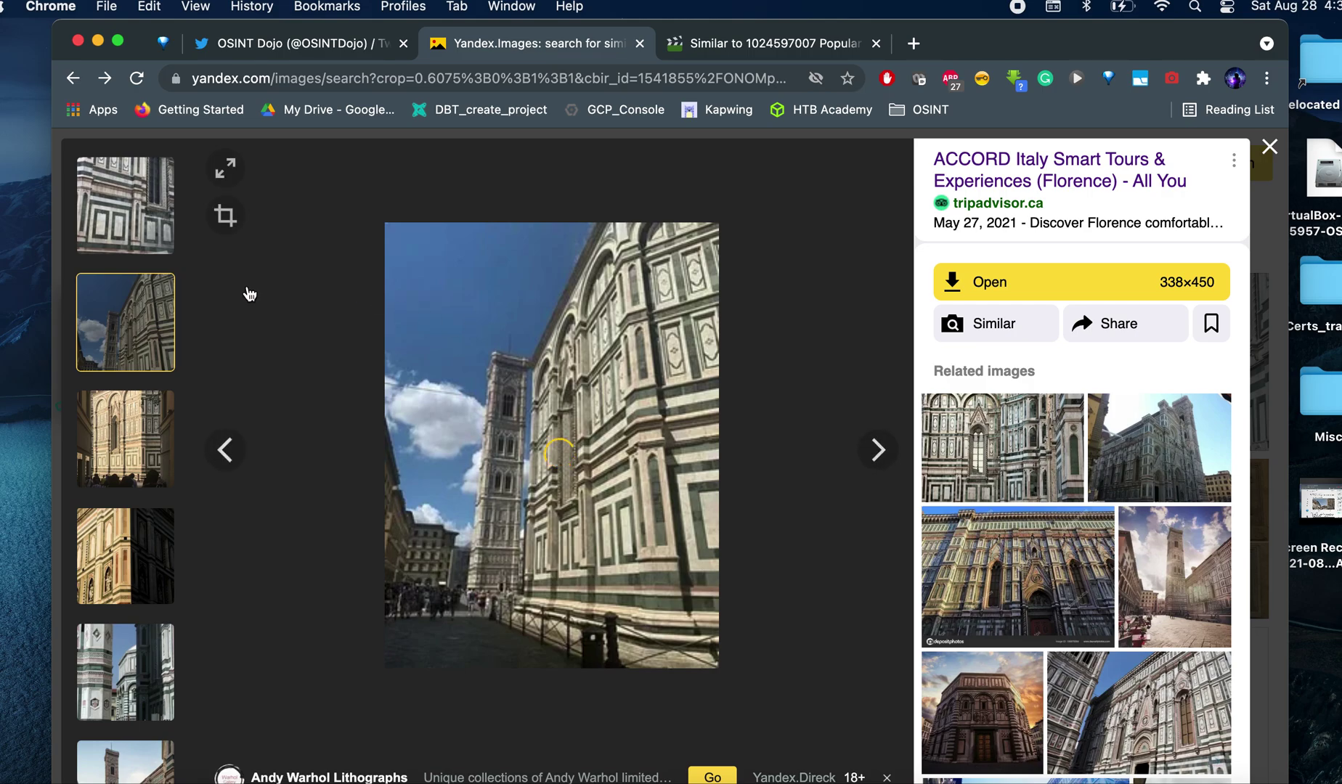
click(136, 422)
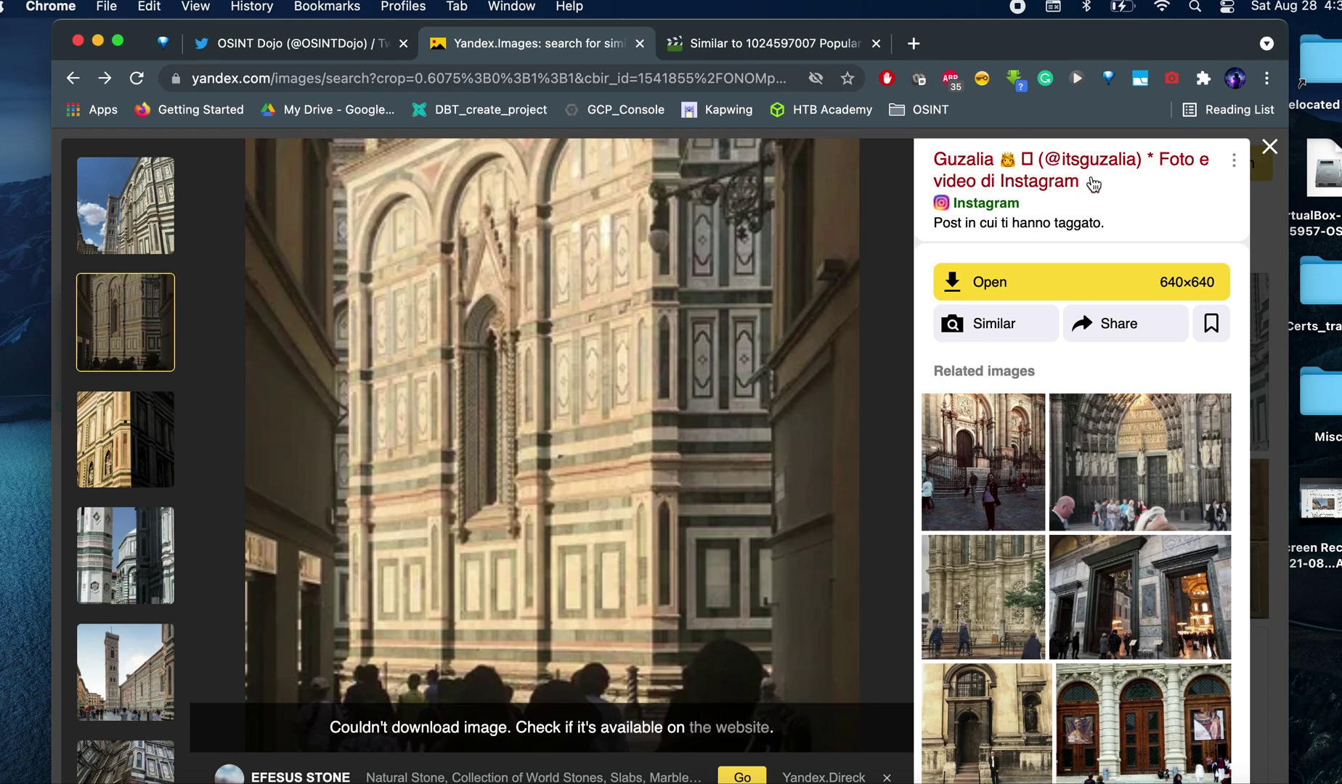
Check the photo's private Instagram source, then return to the first stock-footage cathedral image.
click(1067, 186)
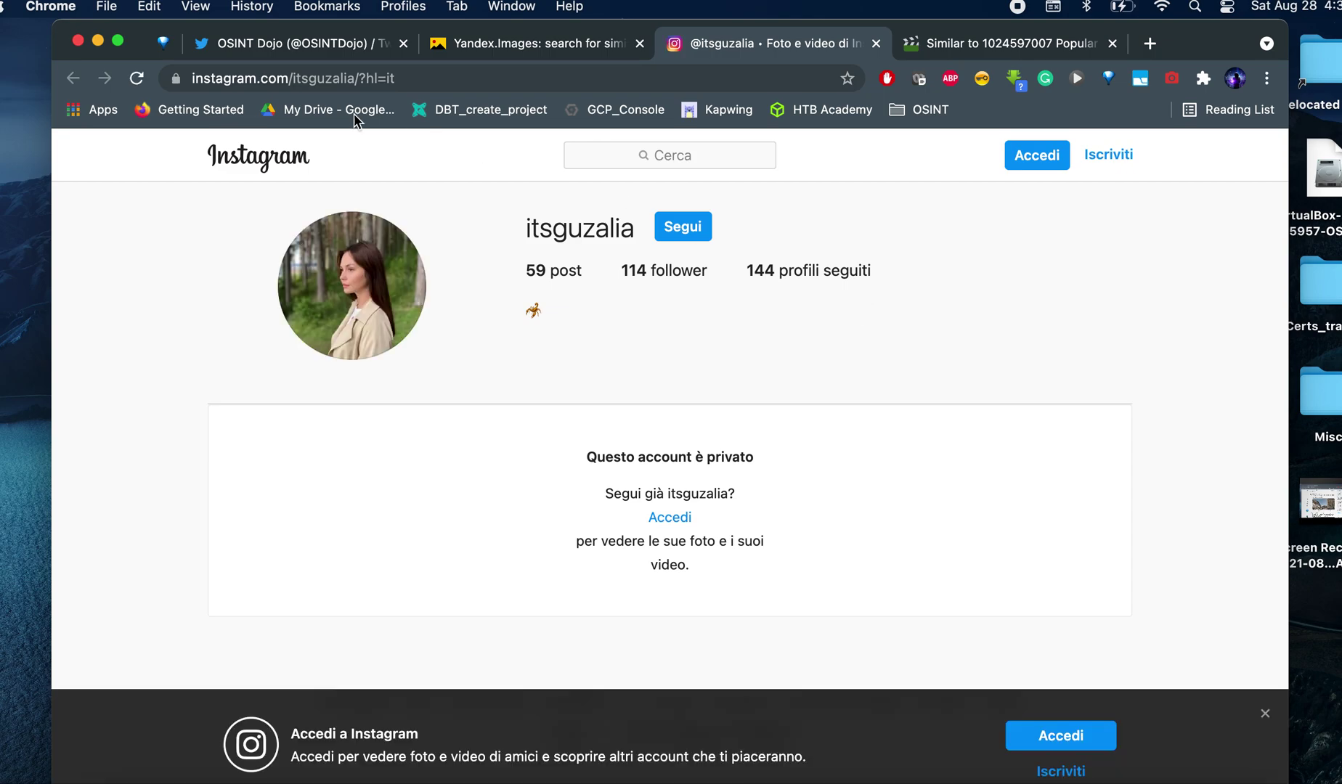
click(876, 46)
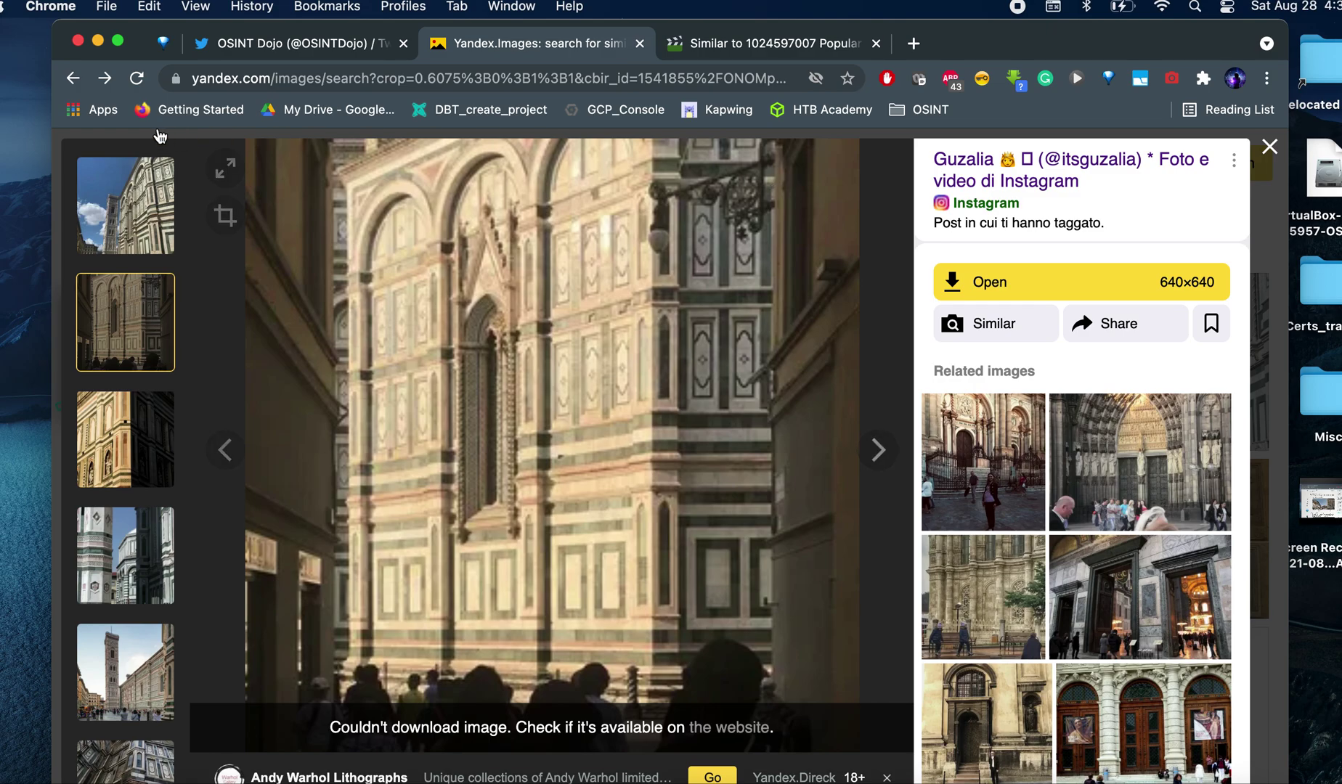
click(129, 178)
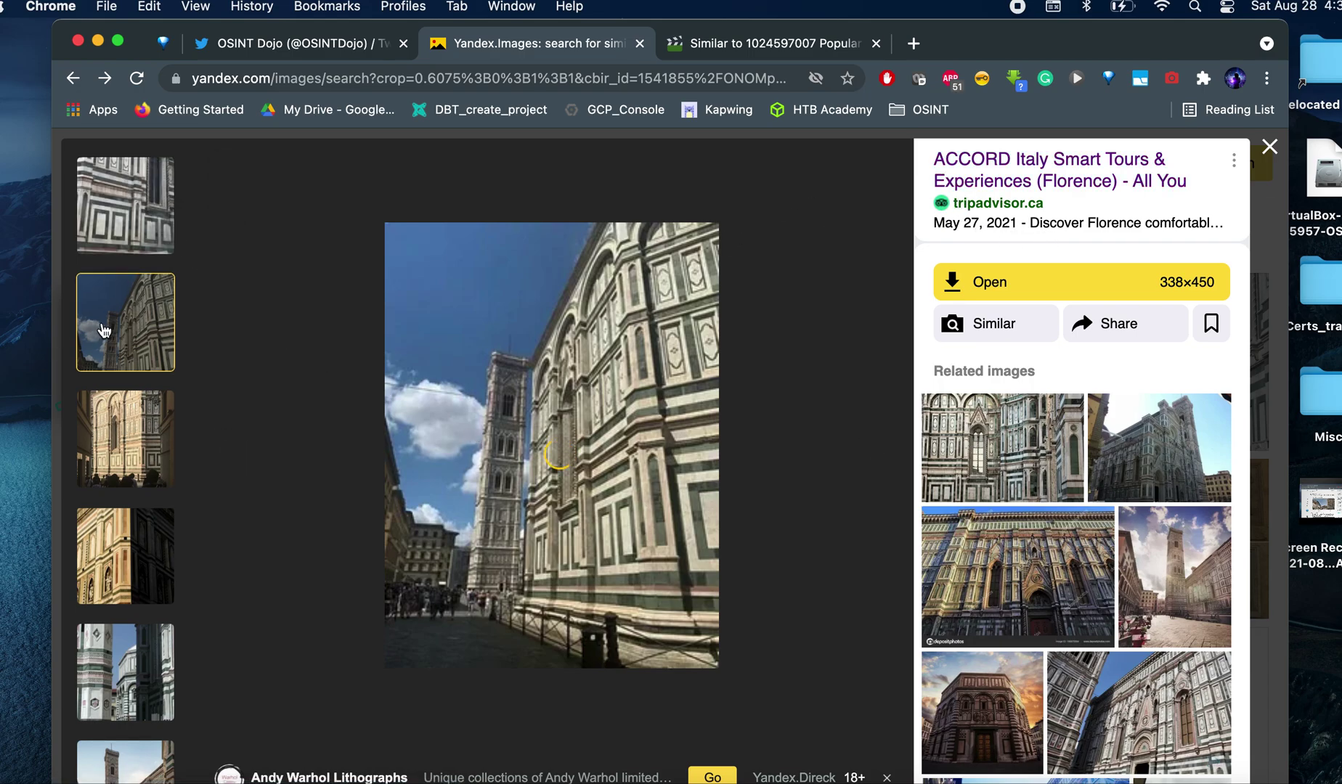
click(125, 249)
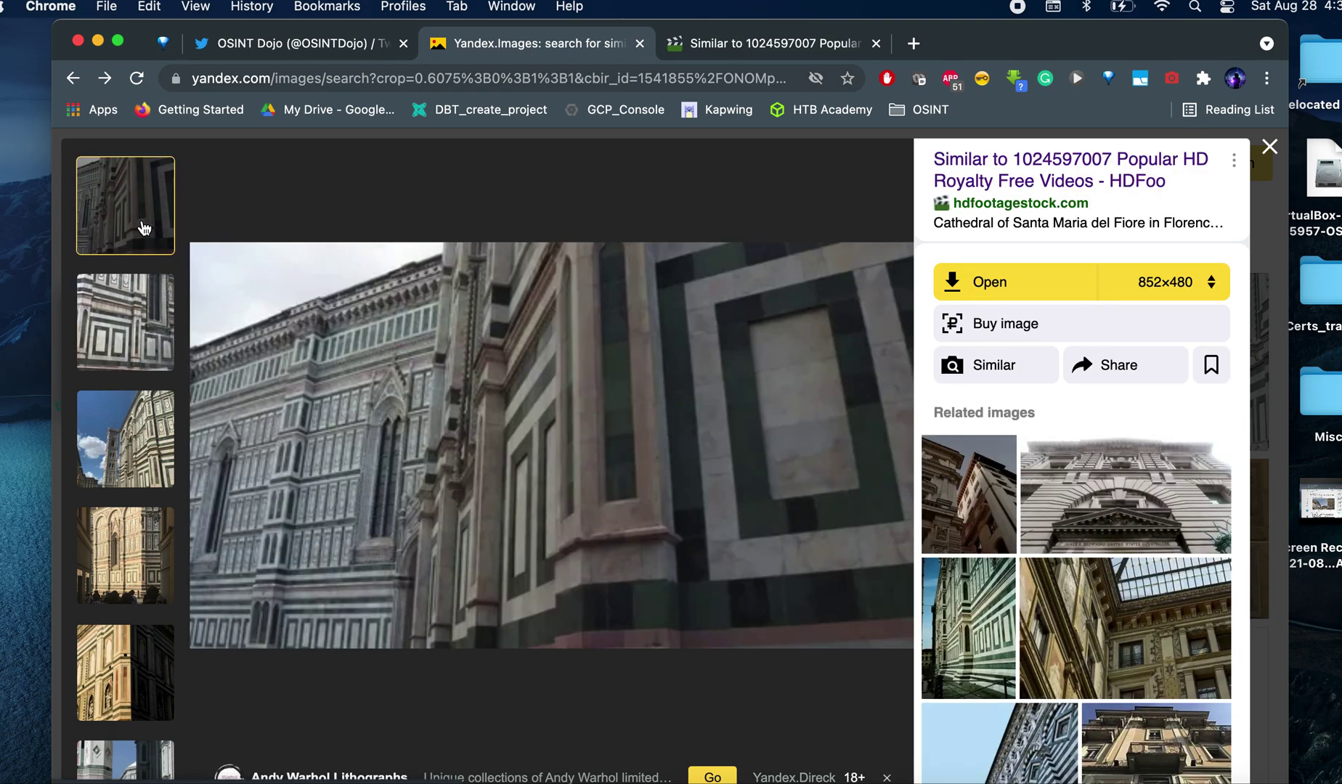
click(142, 225)
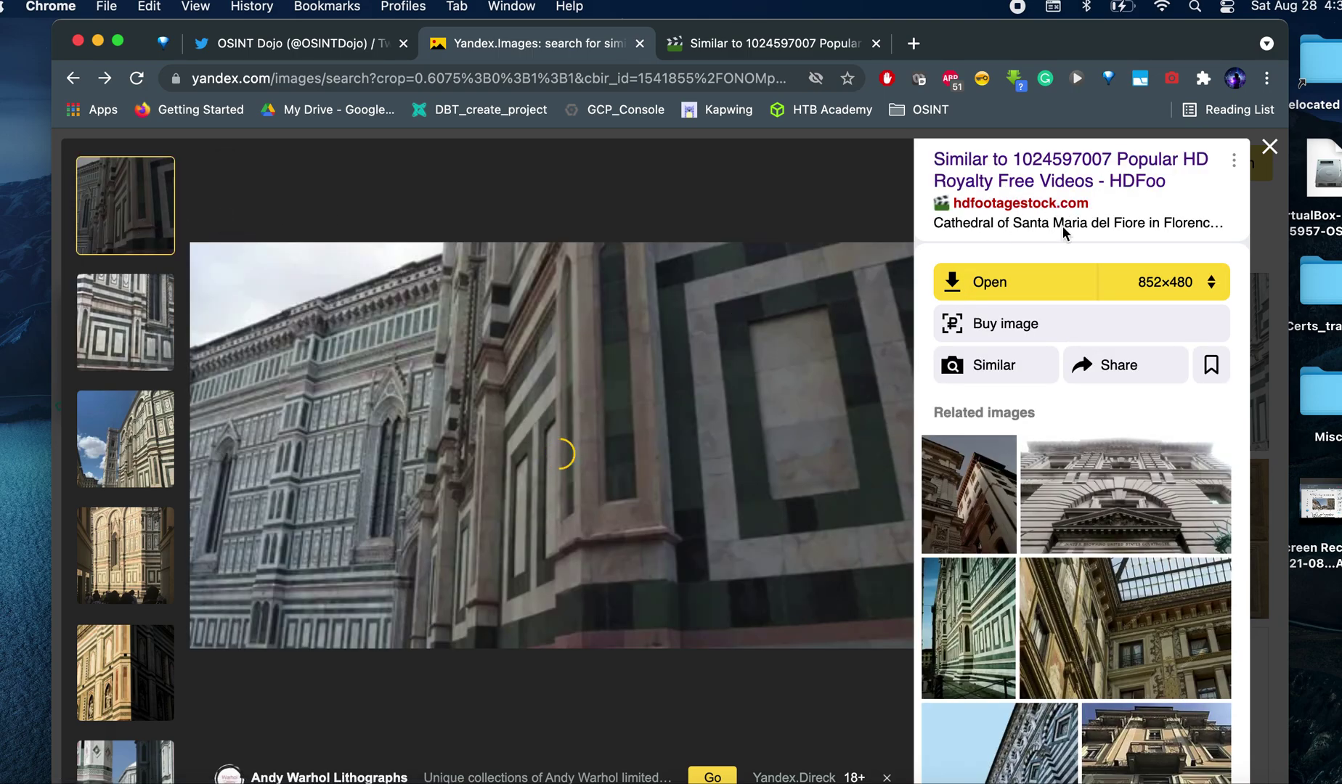
click(913, 42)
Search the web for 'google maps' and open the Google Maps site.
text(goo)
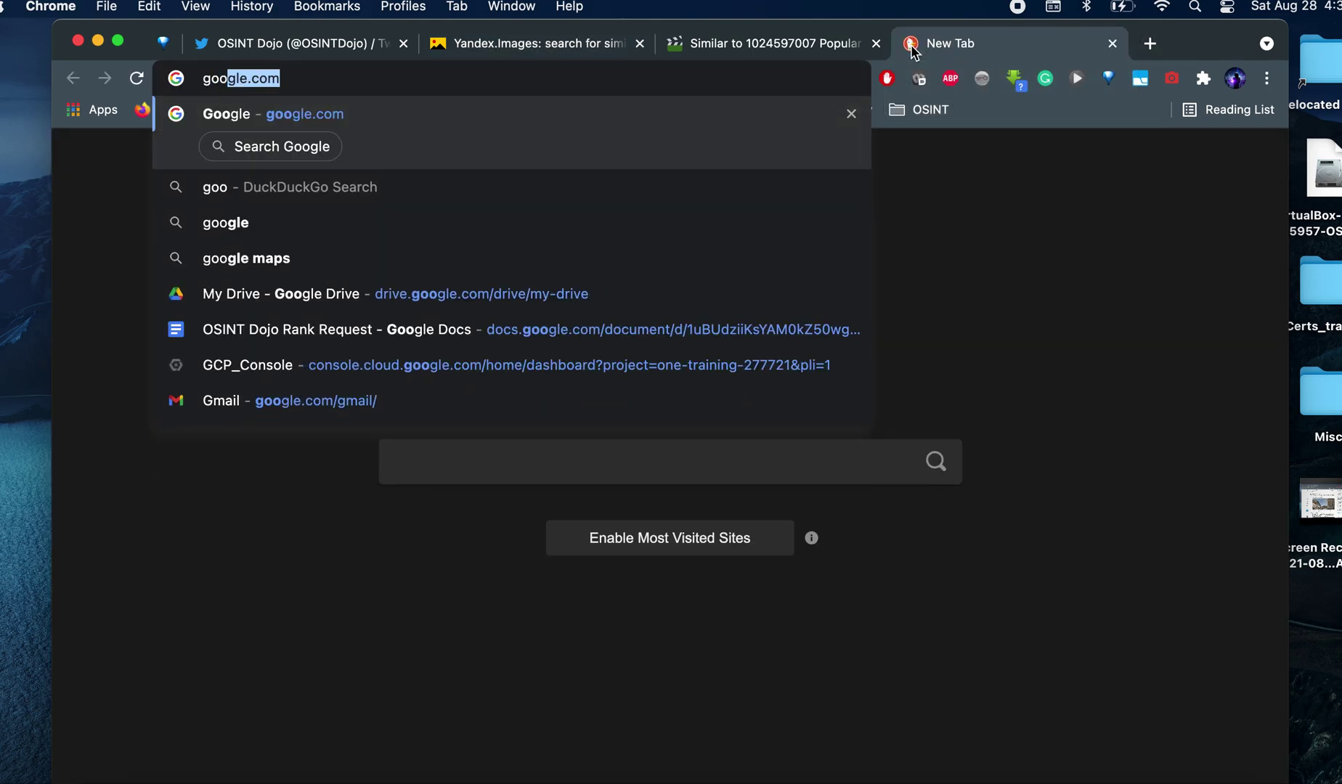
text(gle maps)
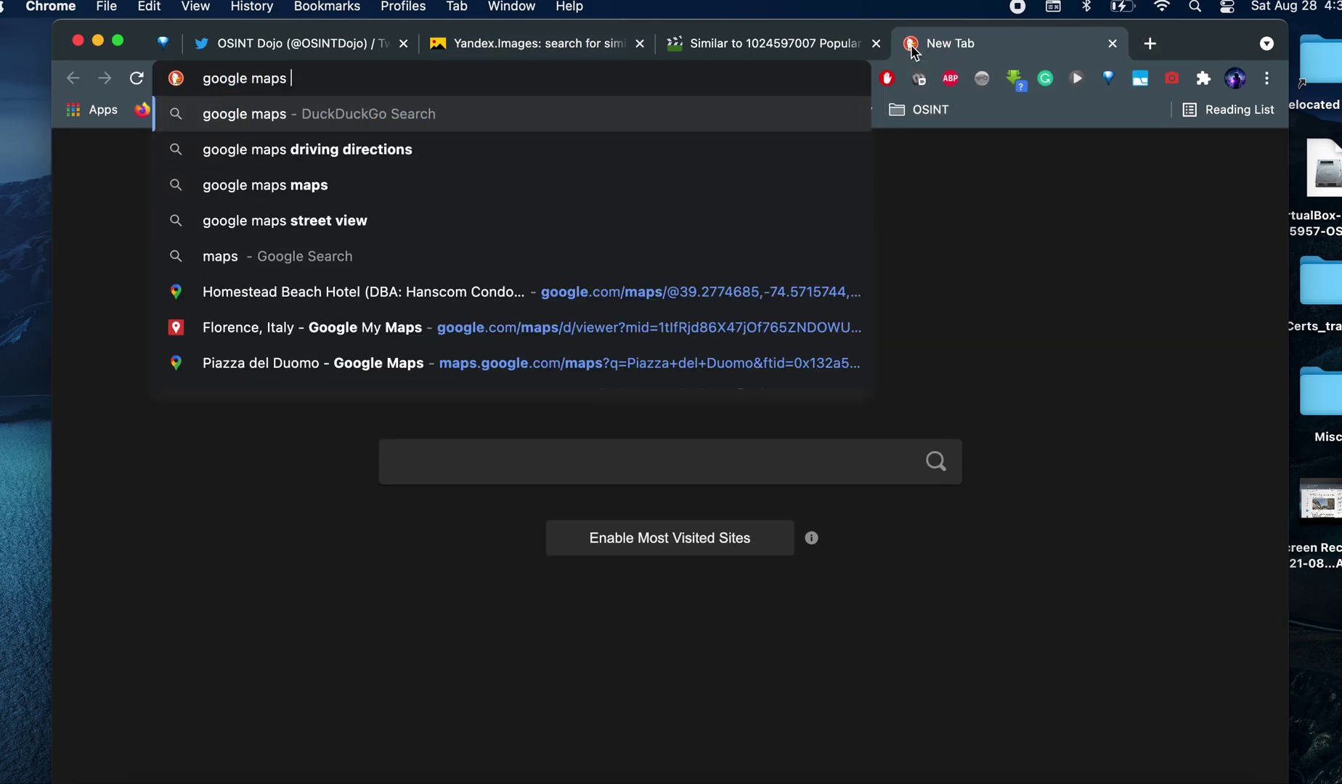
key(Return)
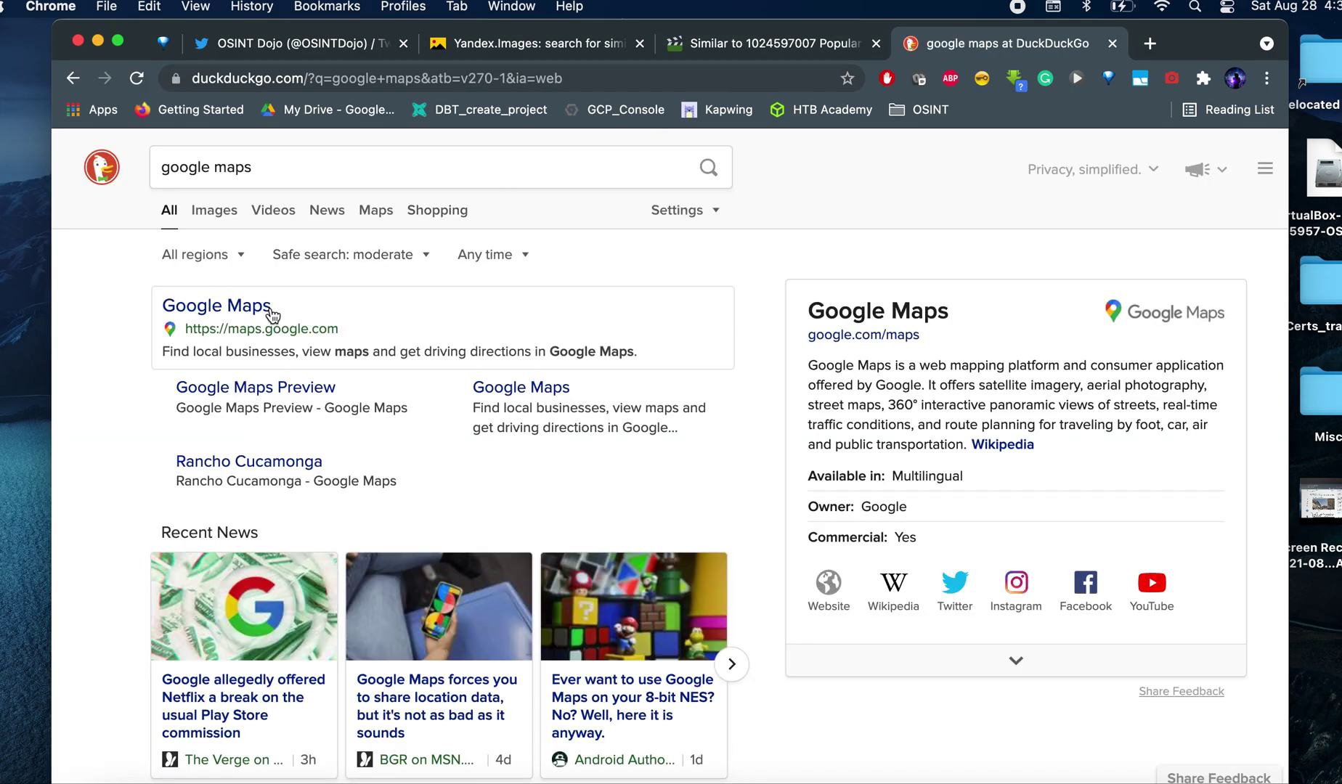
click(260, 309)
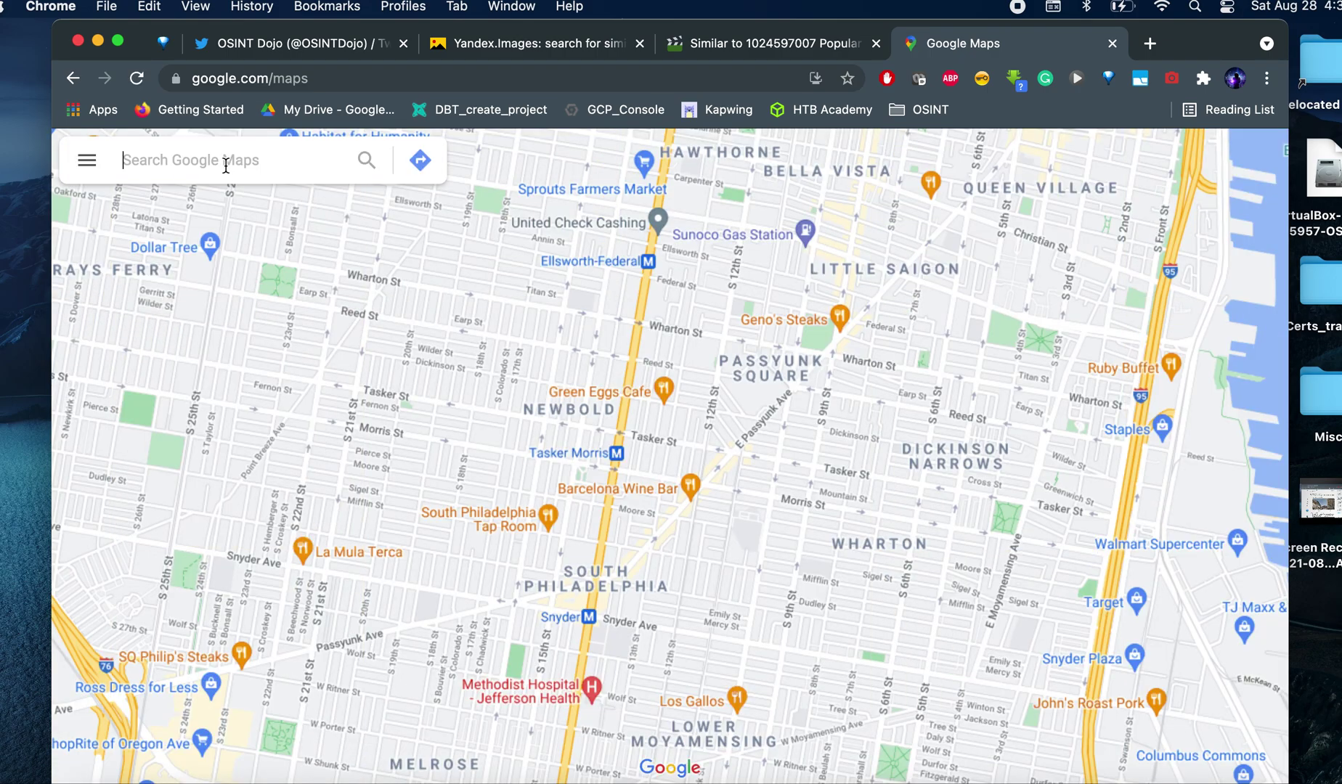
Find 'santa maria del fiore' in Maps and open the cathedral's place details.
click(226, 165)
text(santa )
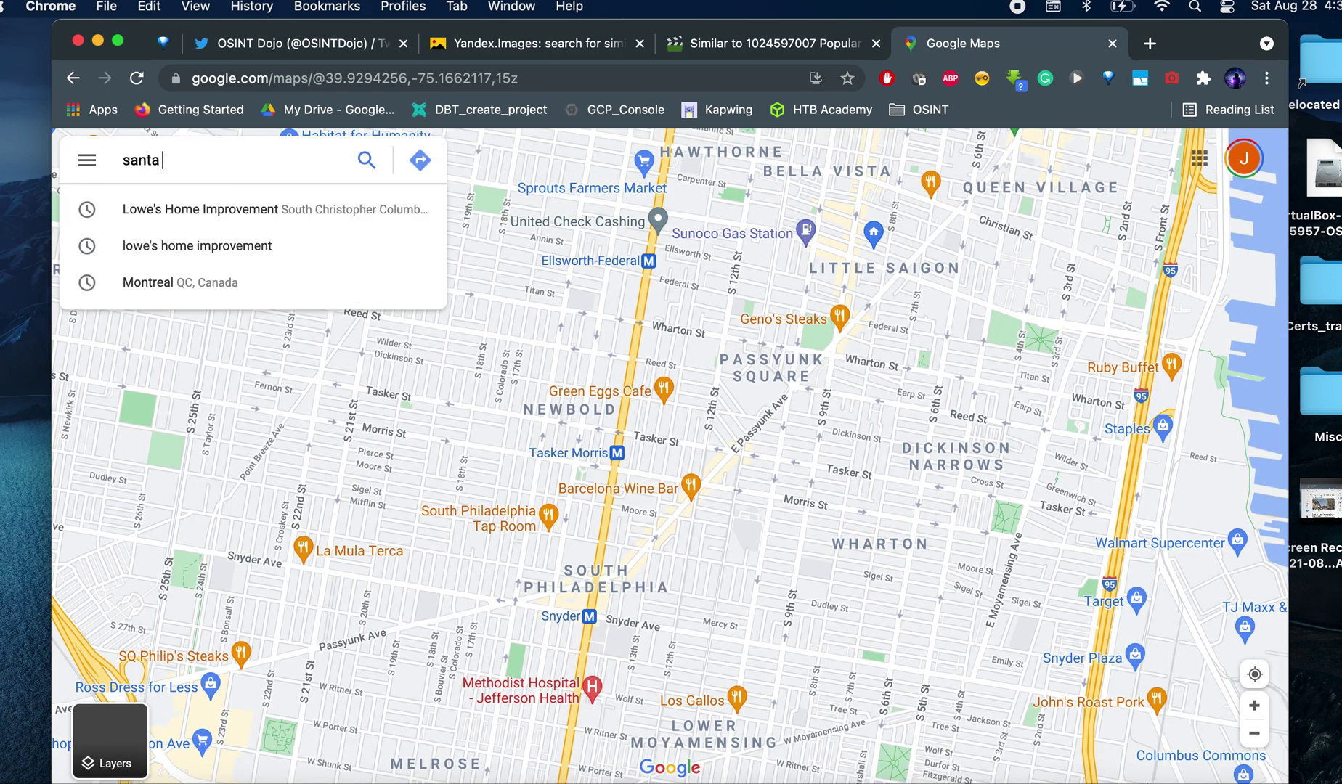
text(m,ari)
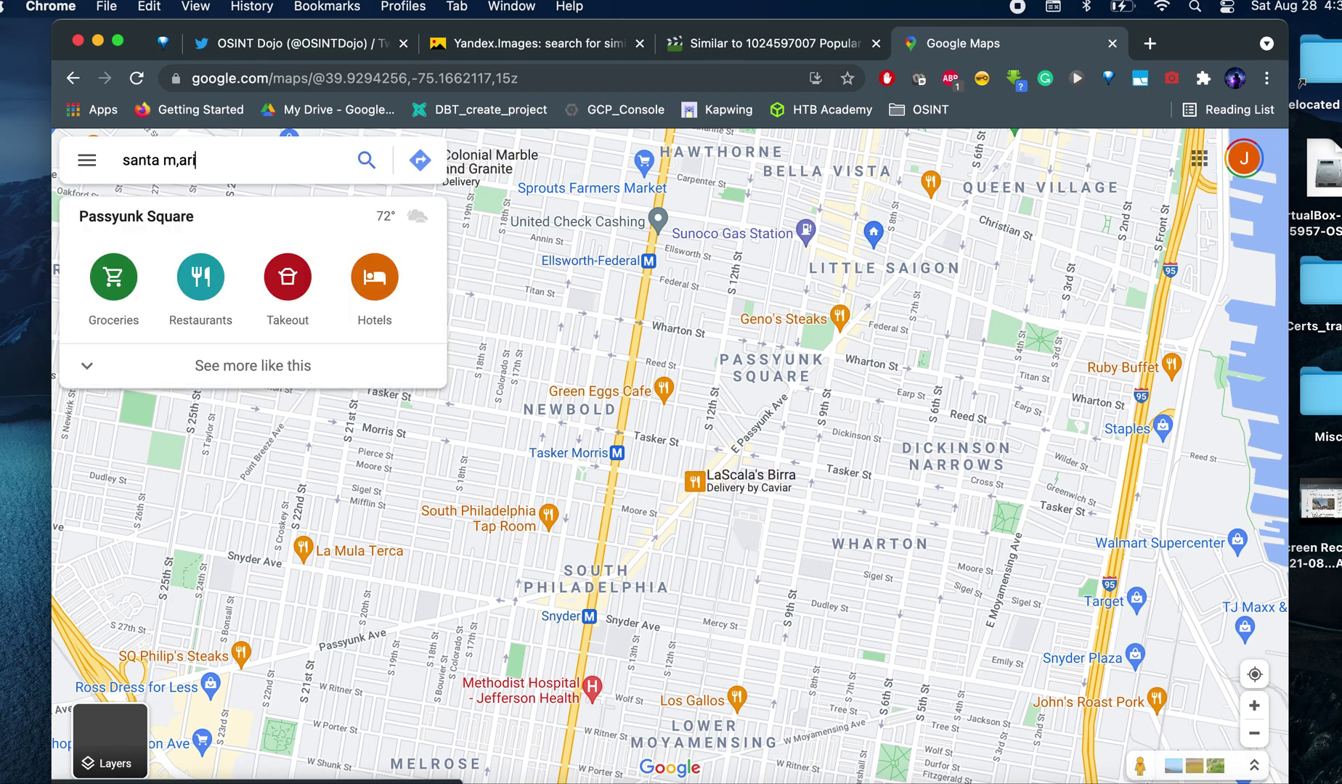
key(BackSpace)
key(BackSpace)
key(BackSpace)
key(BackSpace)
text(a)
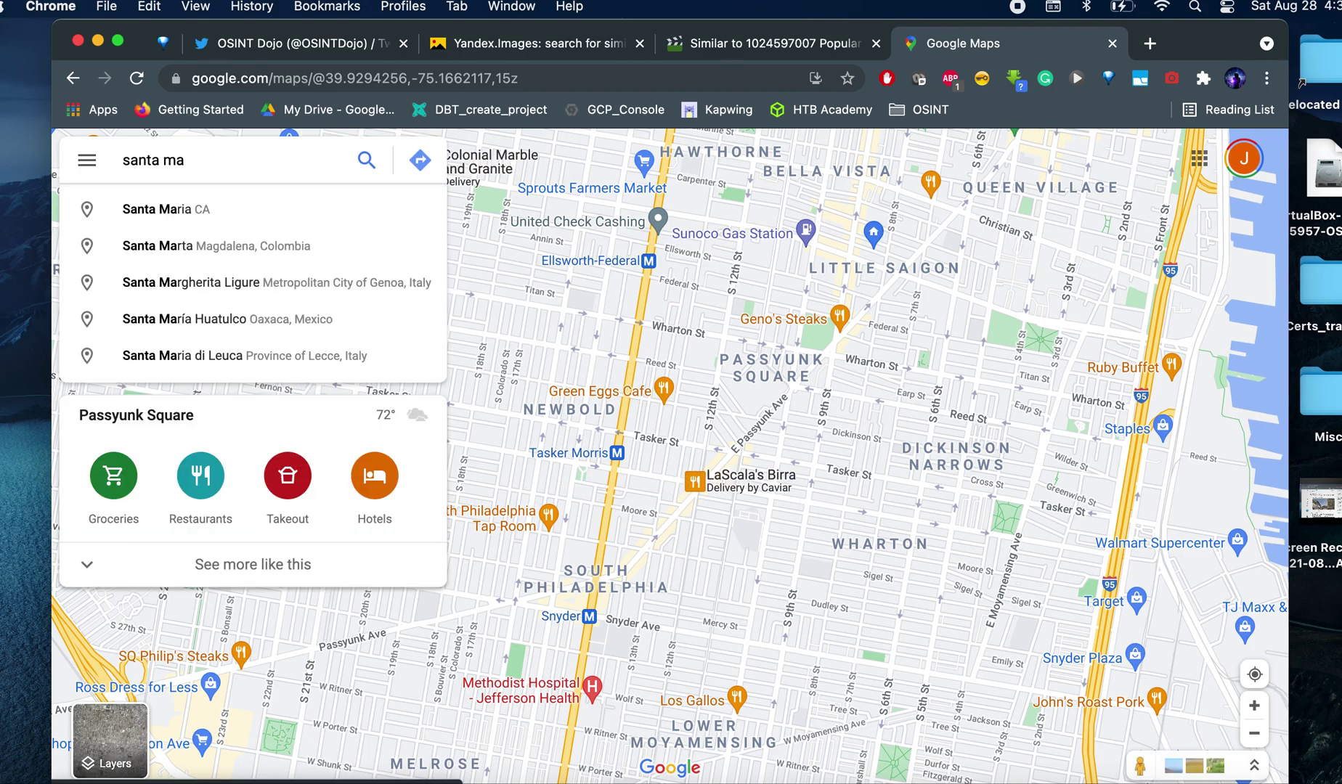
text(ria del )
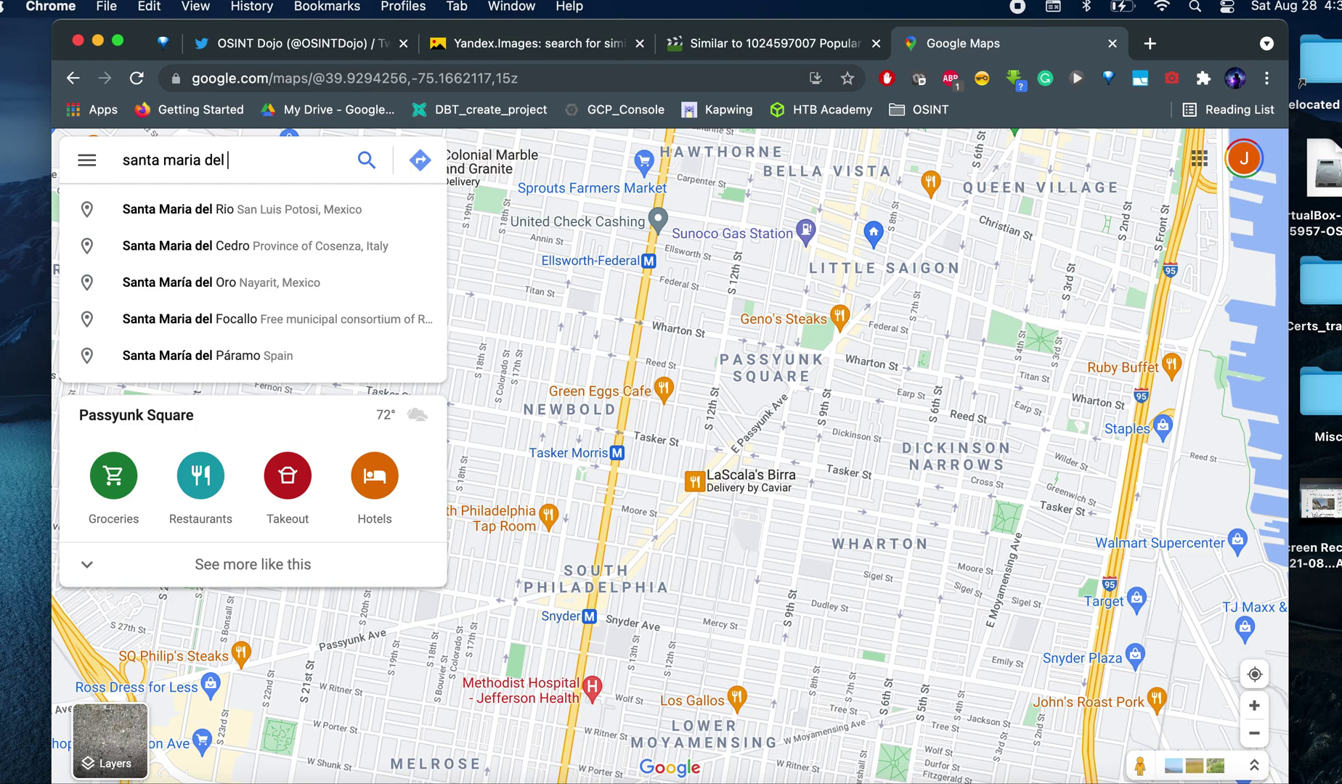
text(fiore)
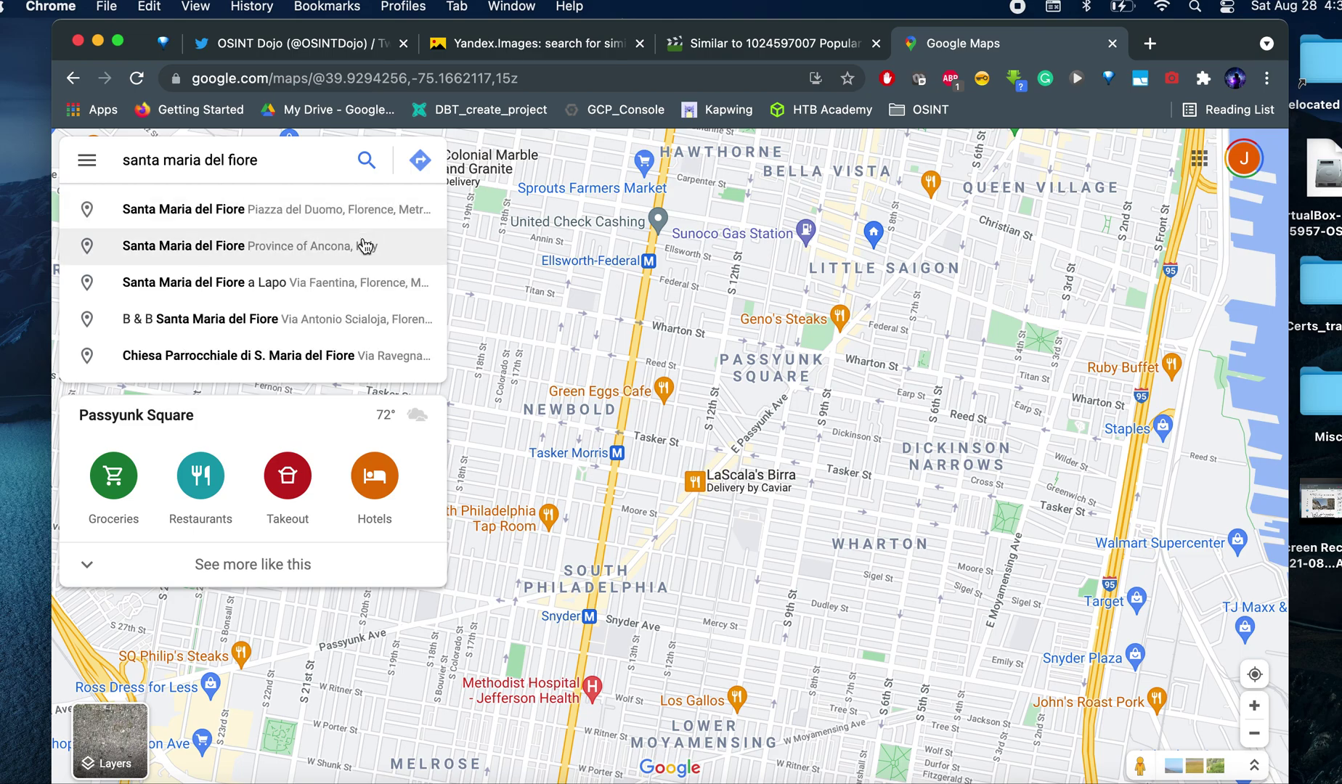
click(365, 214)
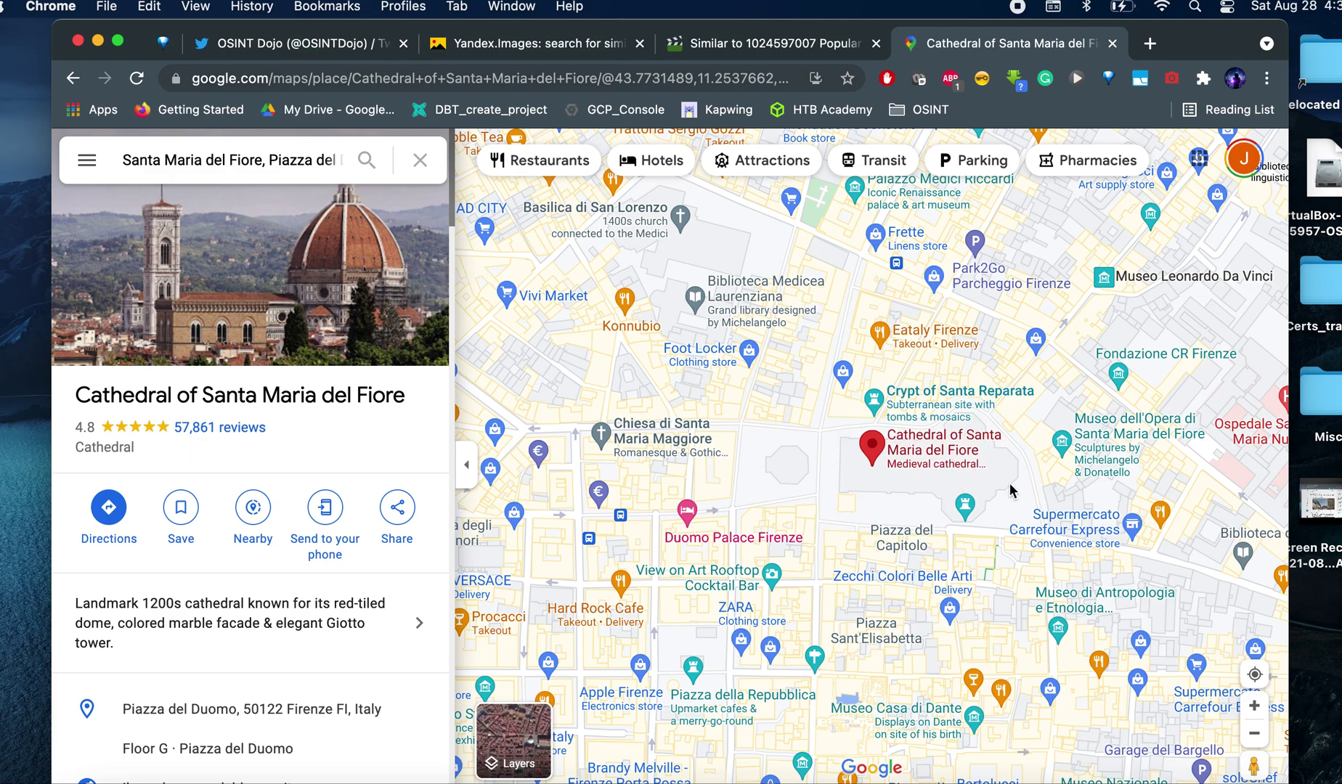
click(313, 45)
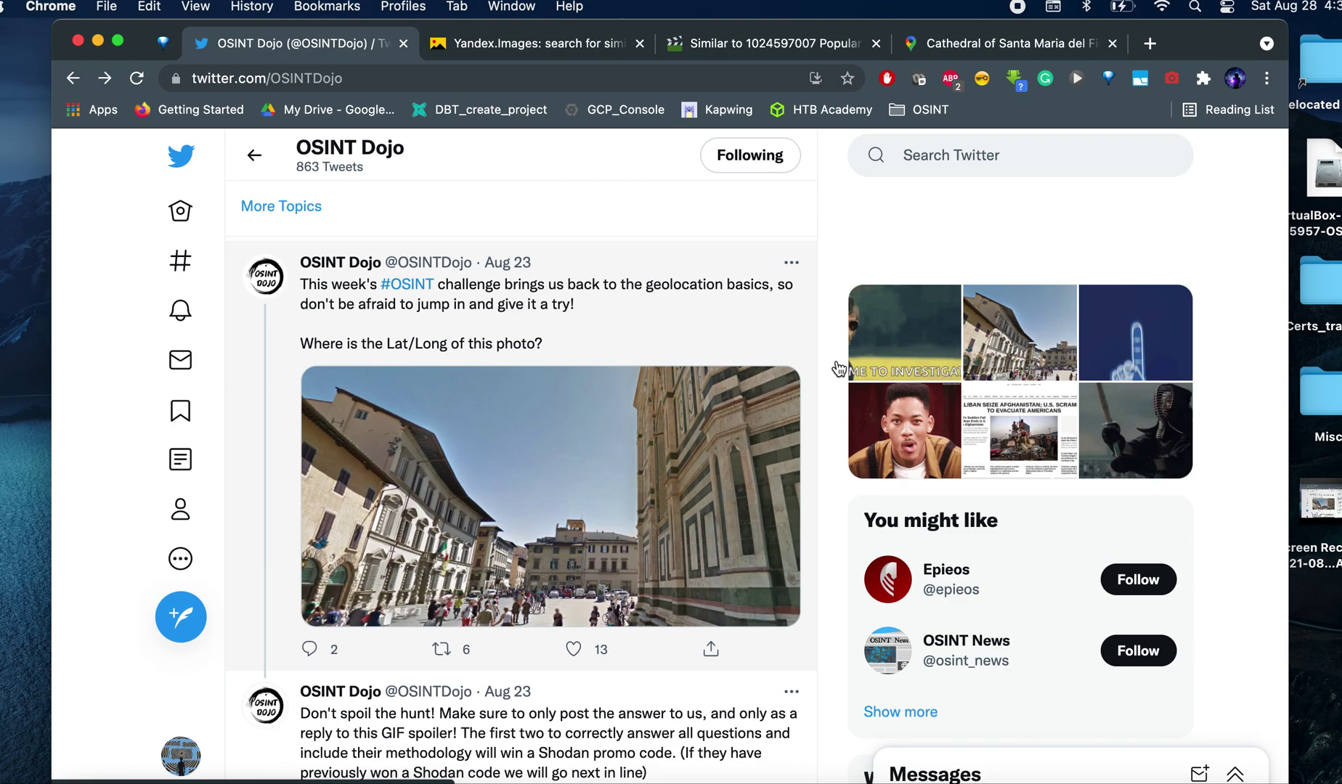
click(978, 48)
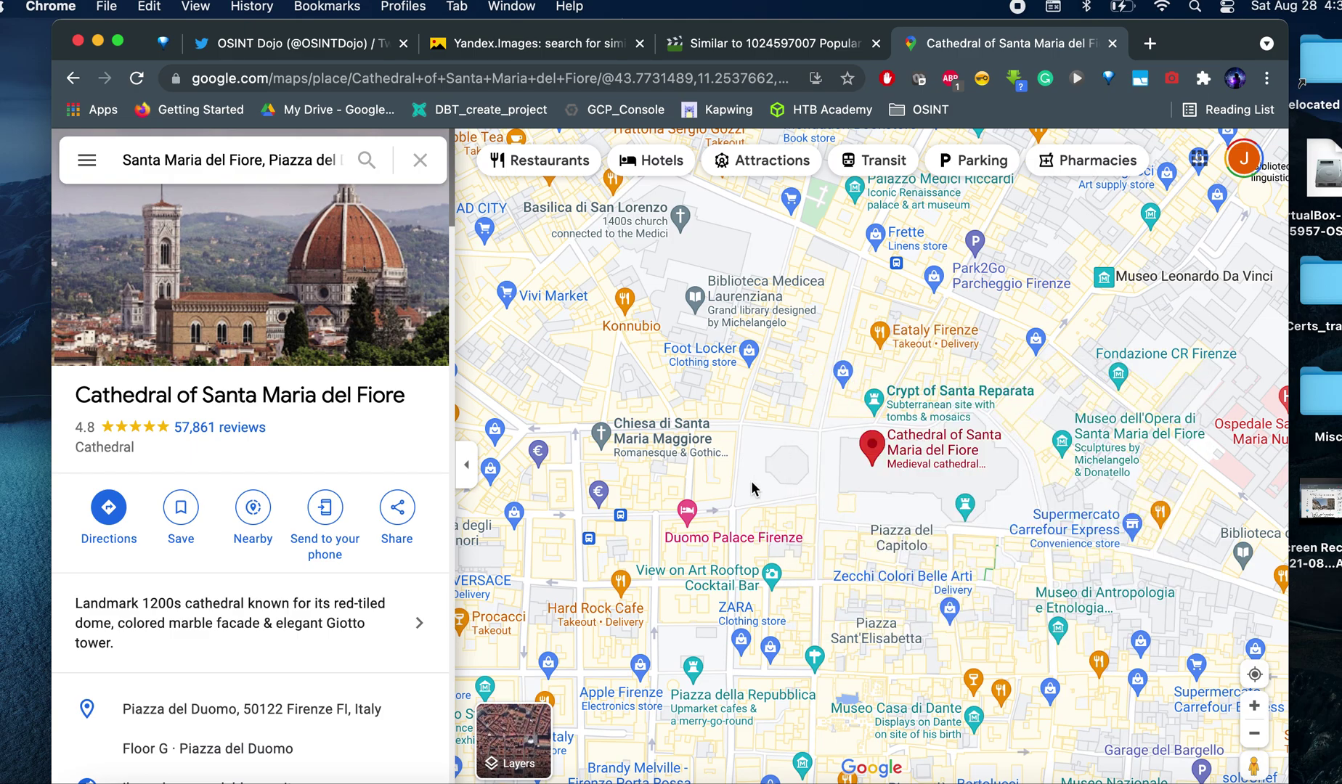
mouse_move(1022, 521)
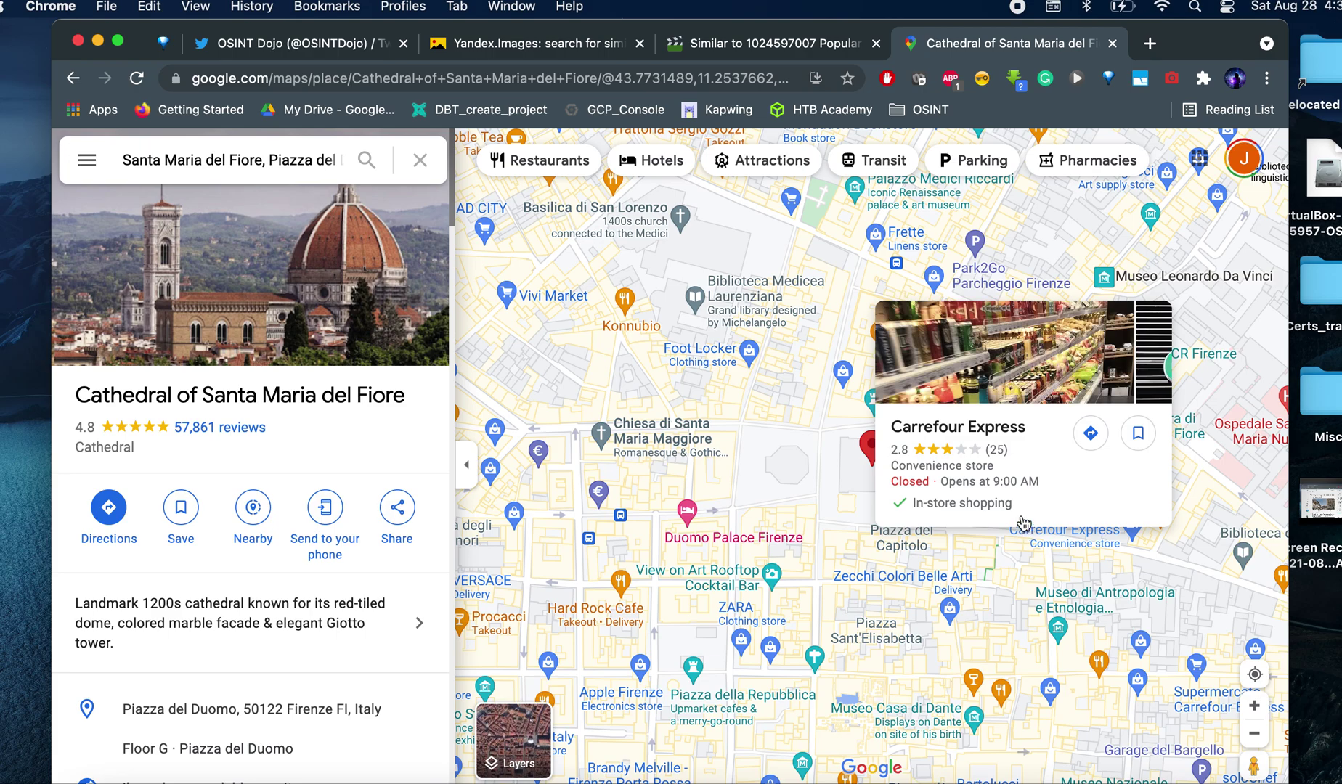
click(1250, 768)
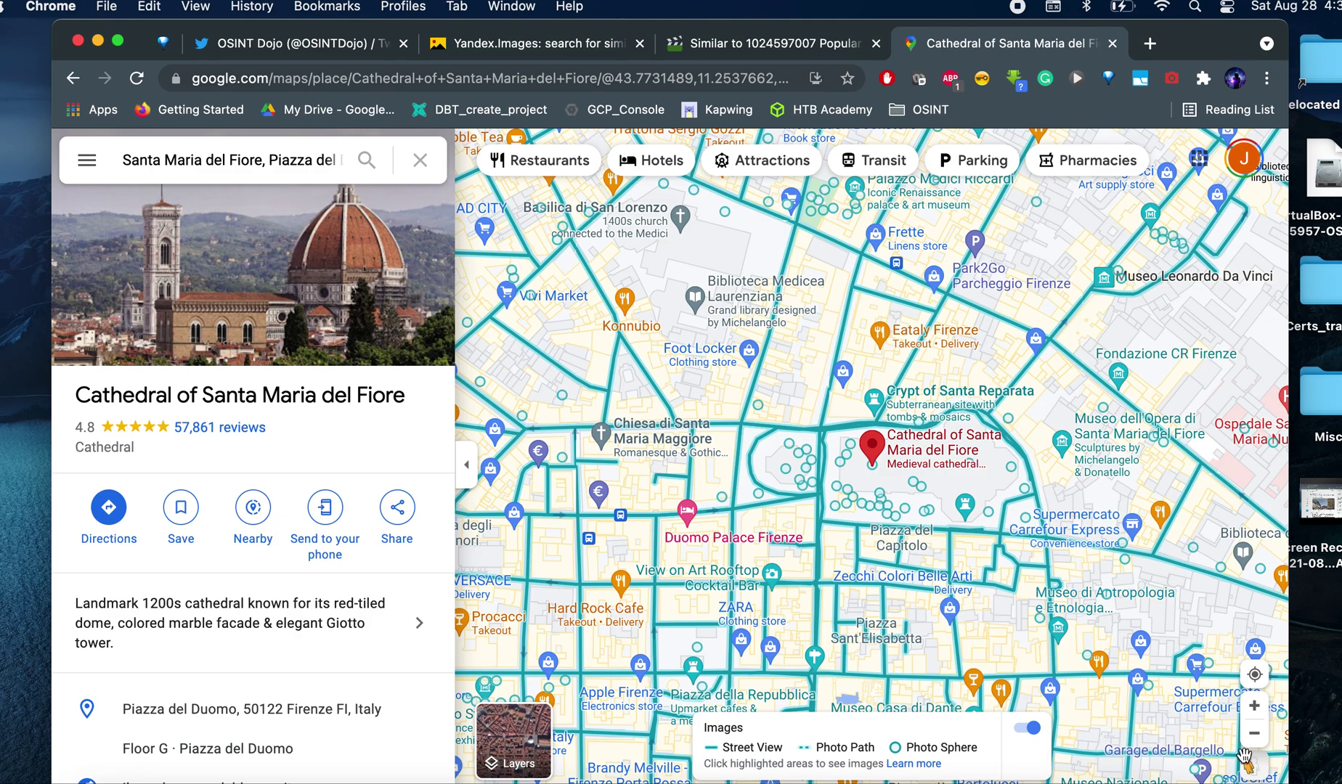
Enter Street View beside the cathedral and compare the square with the challenge photo.
drag(1247, 764, 1037, 452)
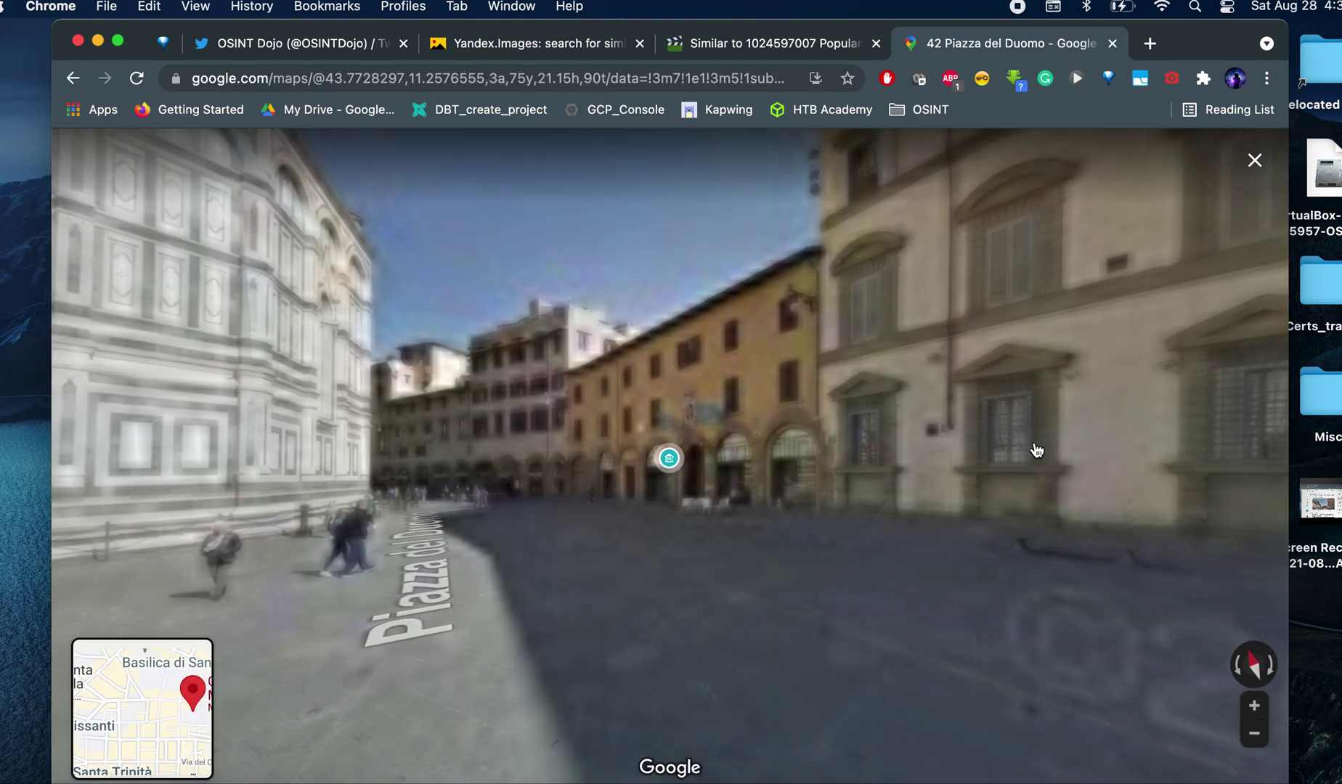
drag(691, 485, 877, 530)
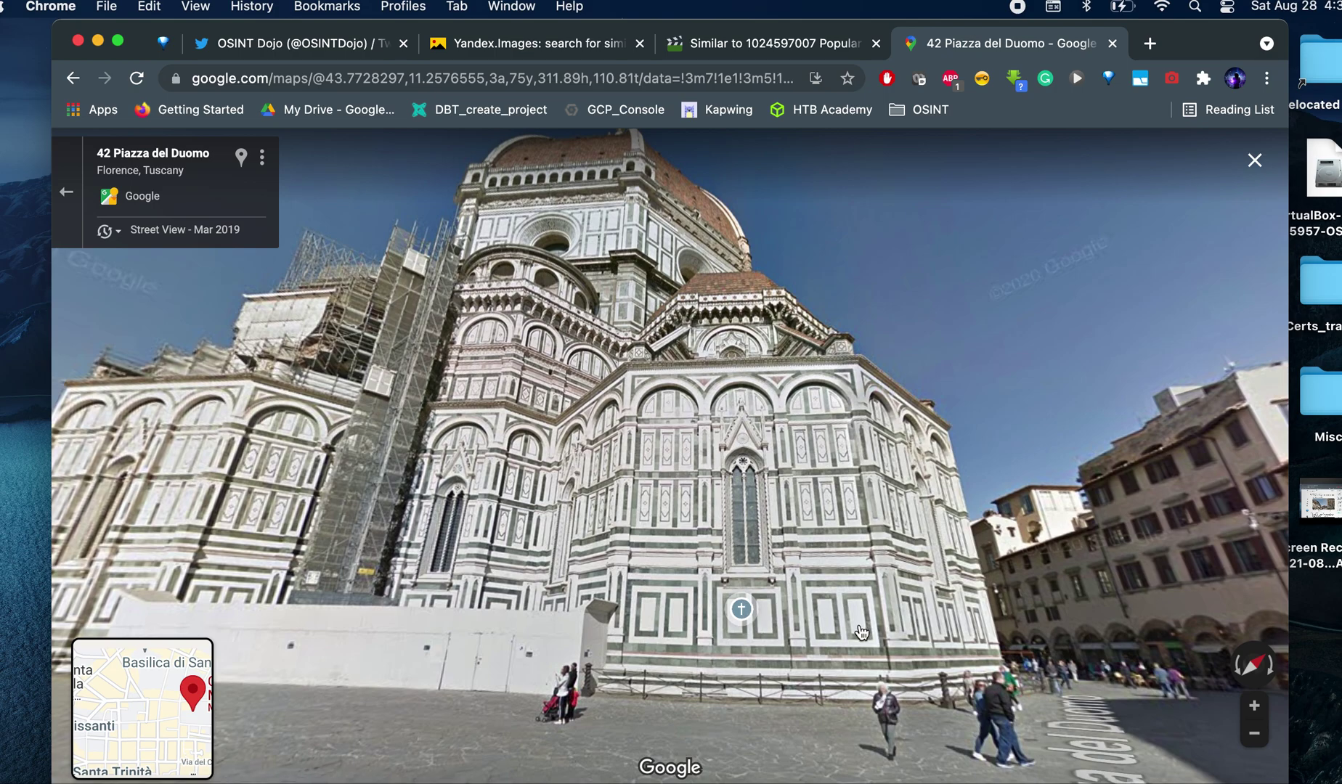
click(339, 45)
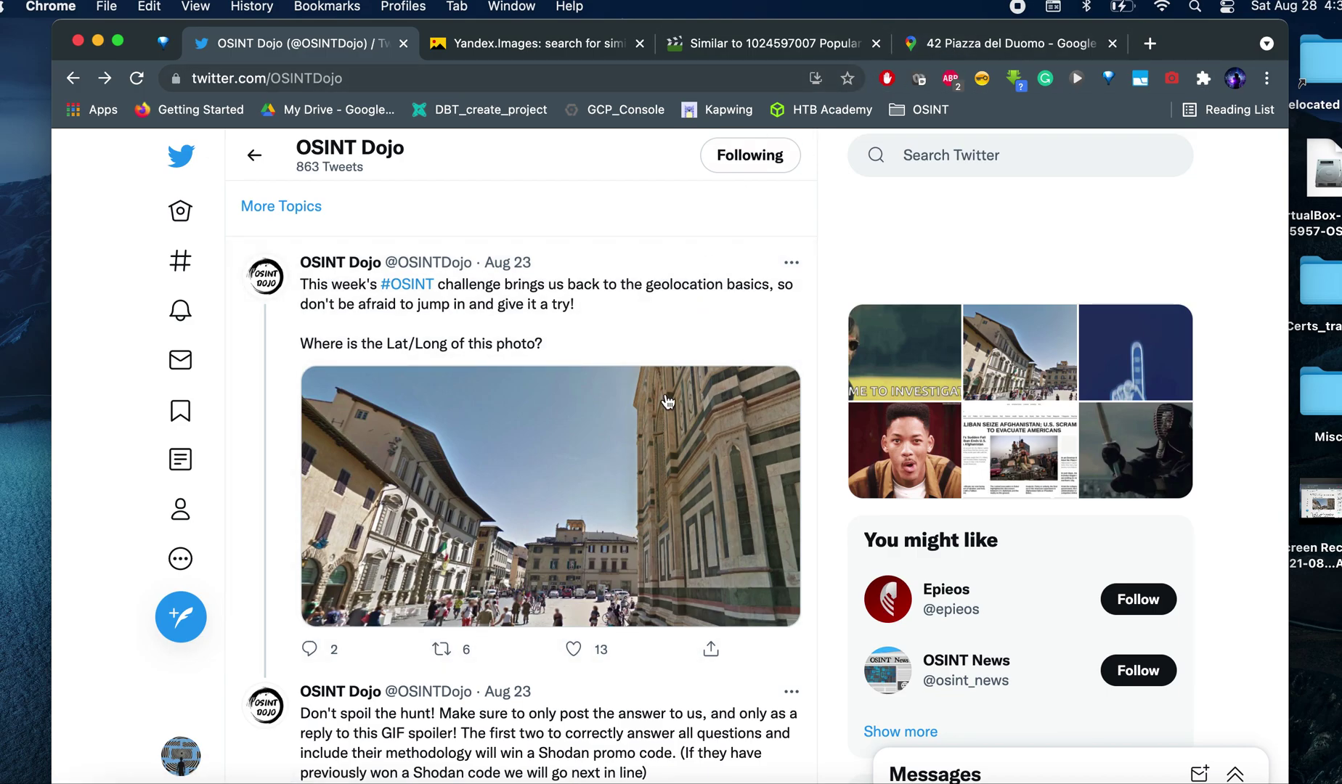
click(963, 51)
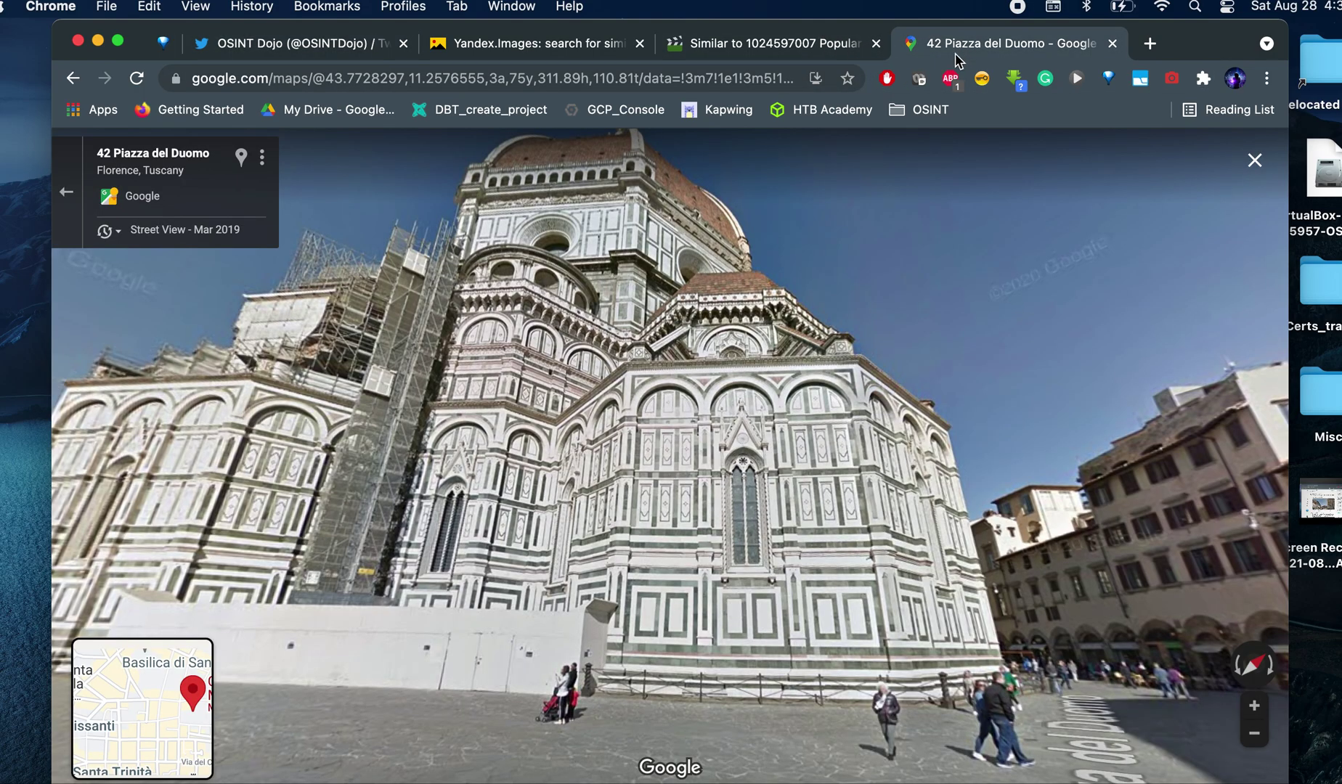
Move toward the palace with the Italian flag, comparing against the challenge photo.
drag(850, 543, 766, 449)
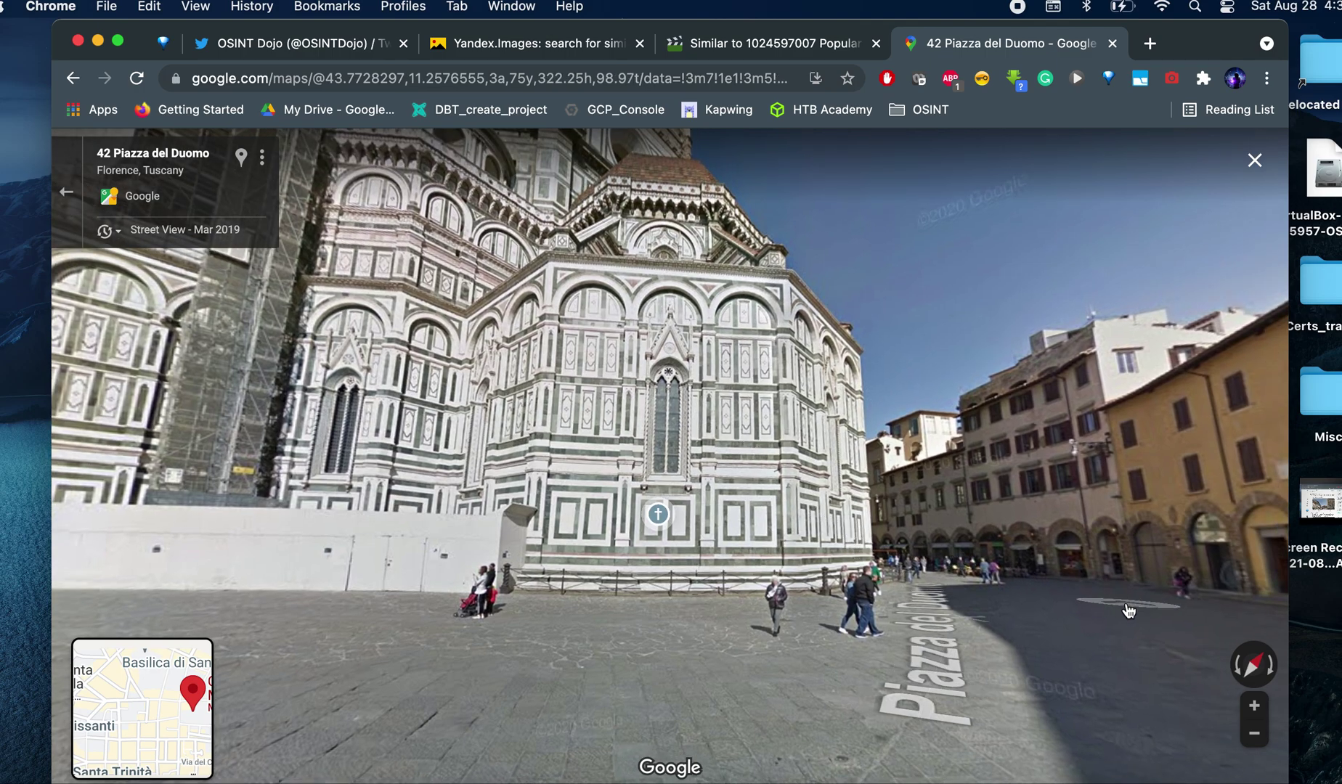
click(957, 575)
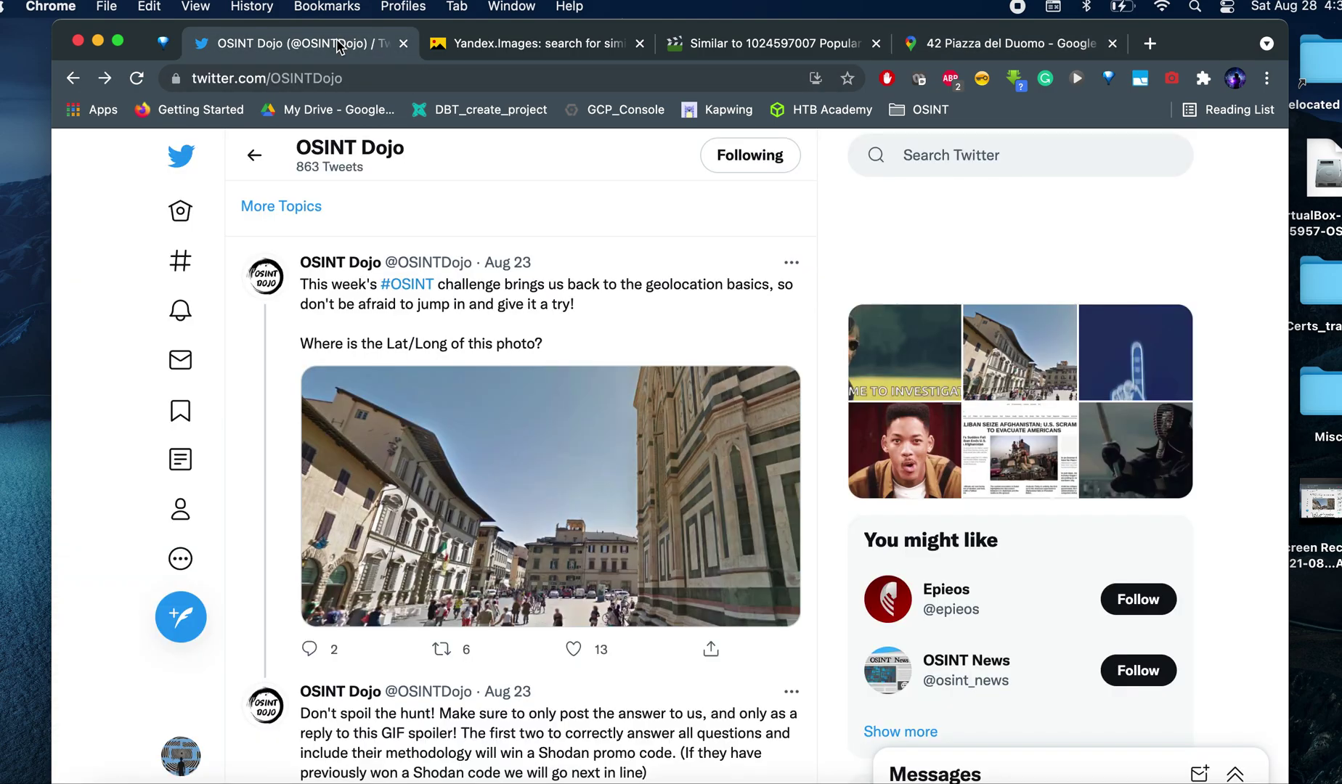
click(338, 42)
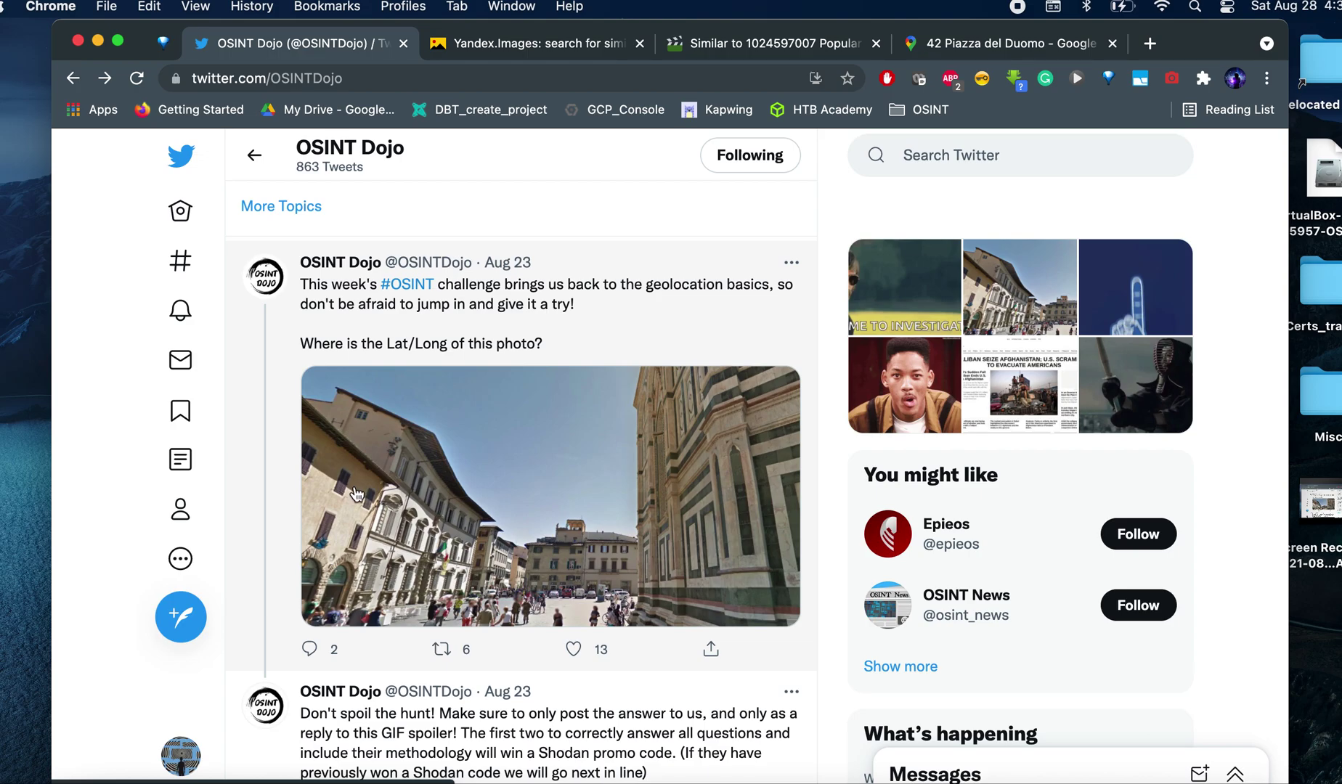
click(965, 45)
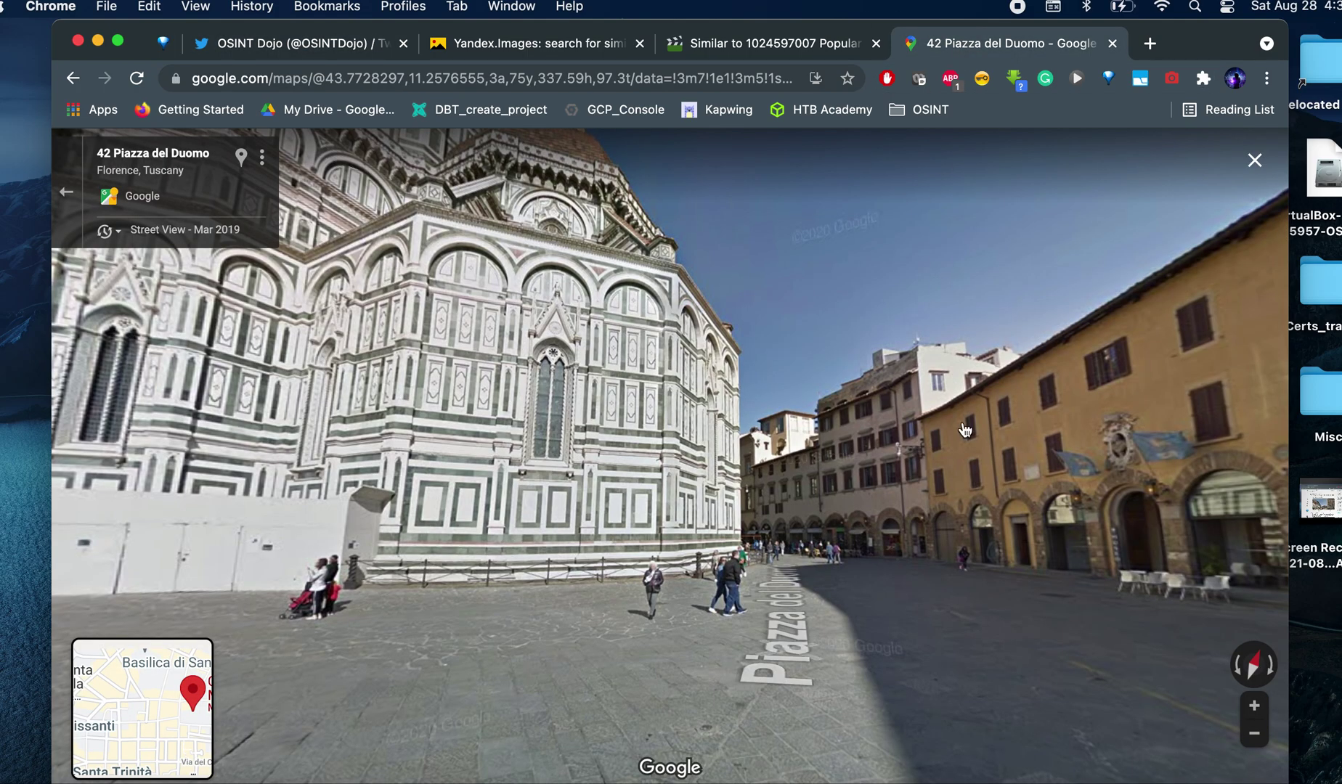
drag(959, 561, 584, 561)
click(903, 501)
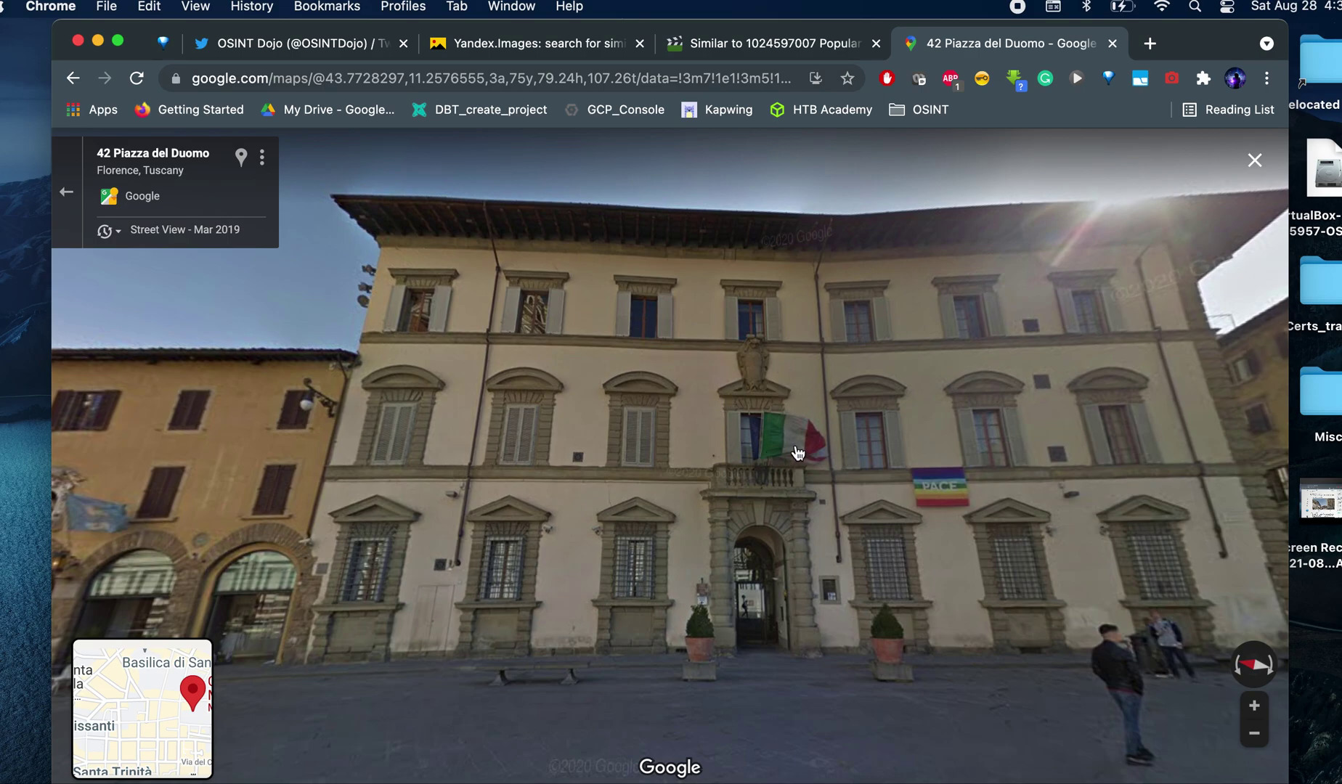
click(289, 52)
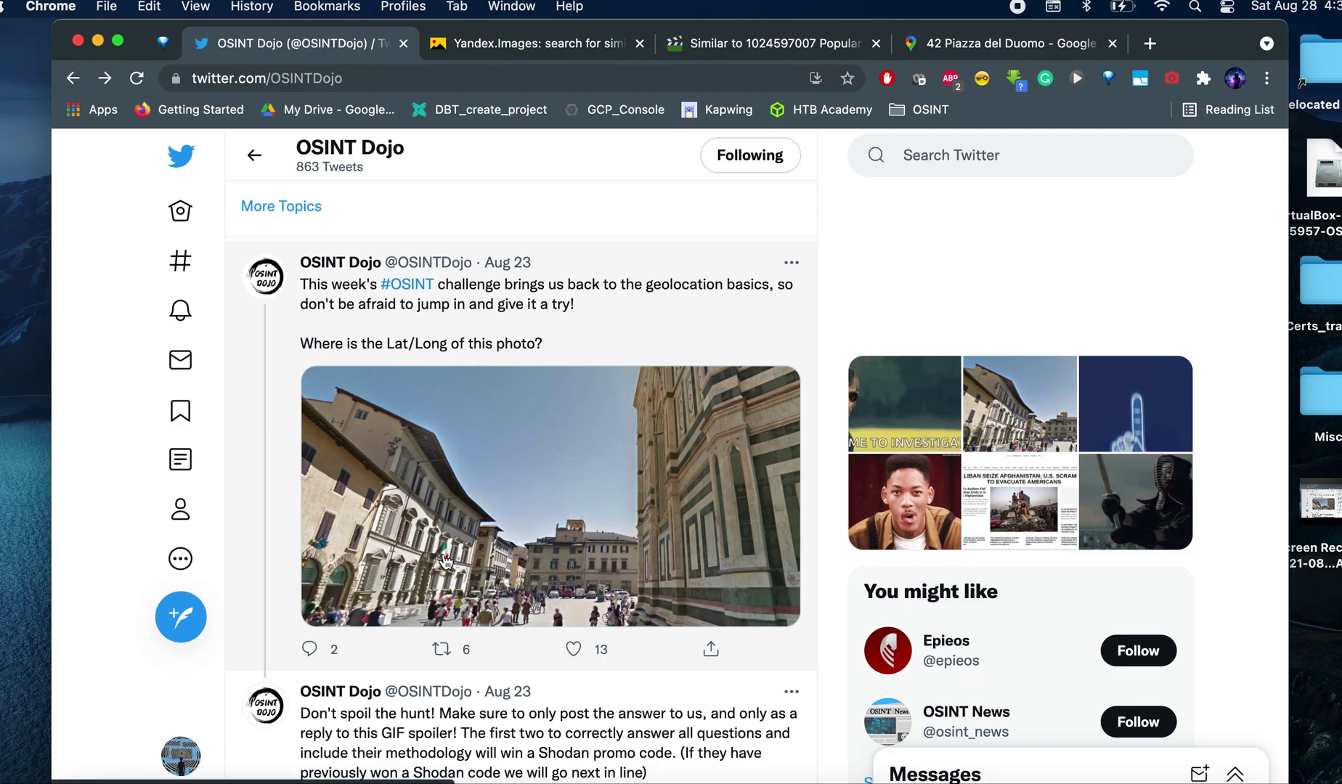
click(948, 44)
Walk Street View forward along the cathedral, past the shops and bicycles.
drag(727, 585, 1198, 470)
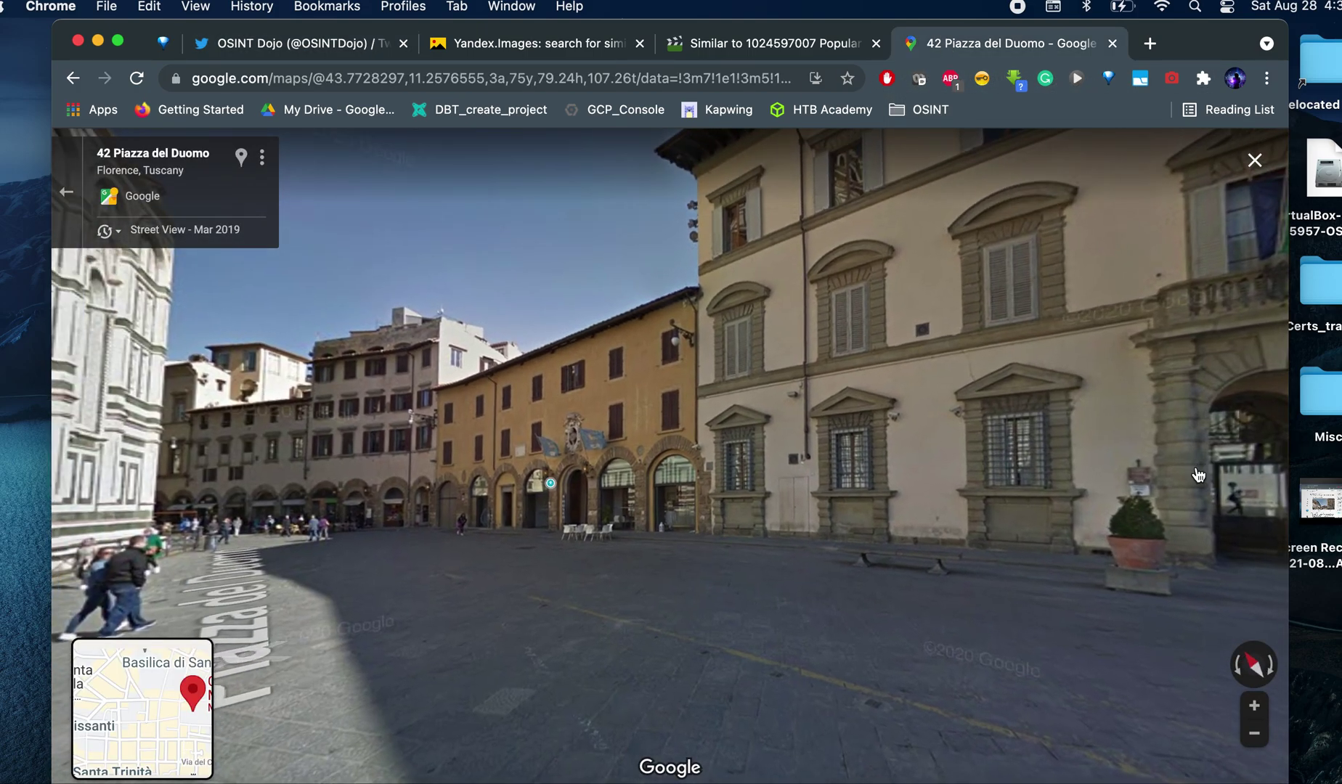
drag(599, 541, 719, 496)
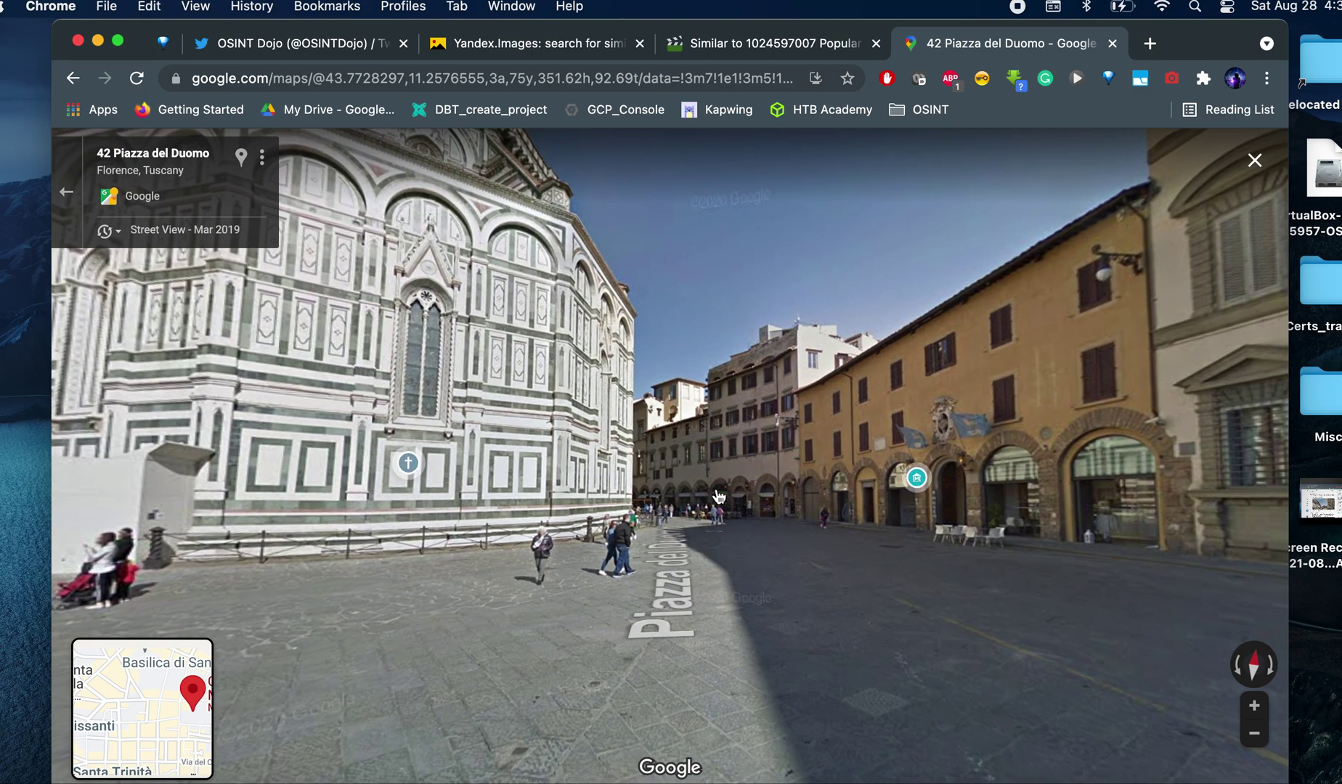
click(692, 497)
click(729, 568)
click(730, 572)
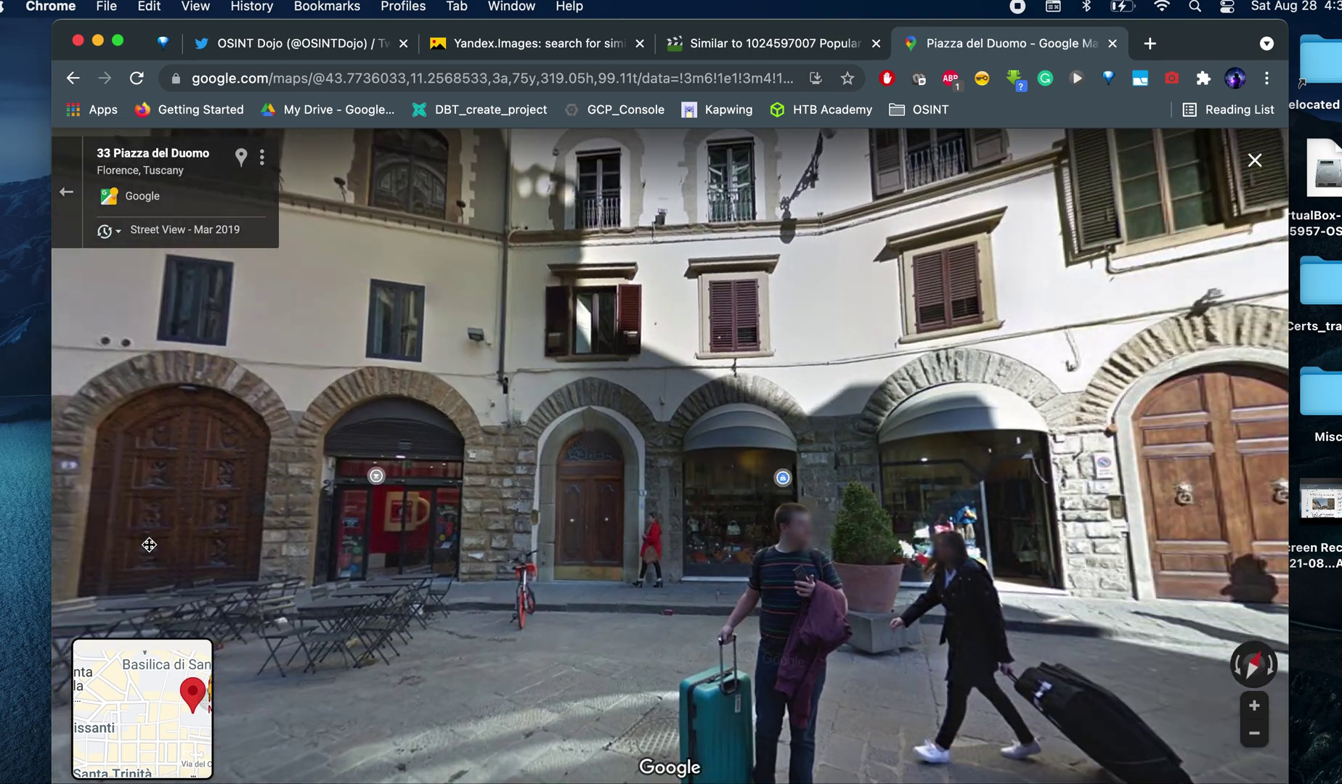
click(753, 595)
drag(755, 595, 183, 472)
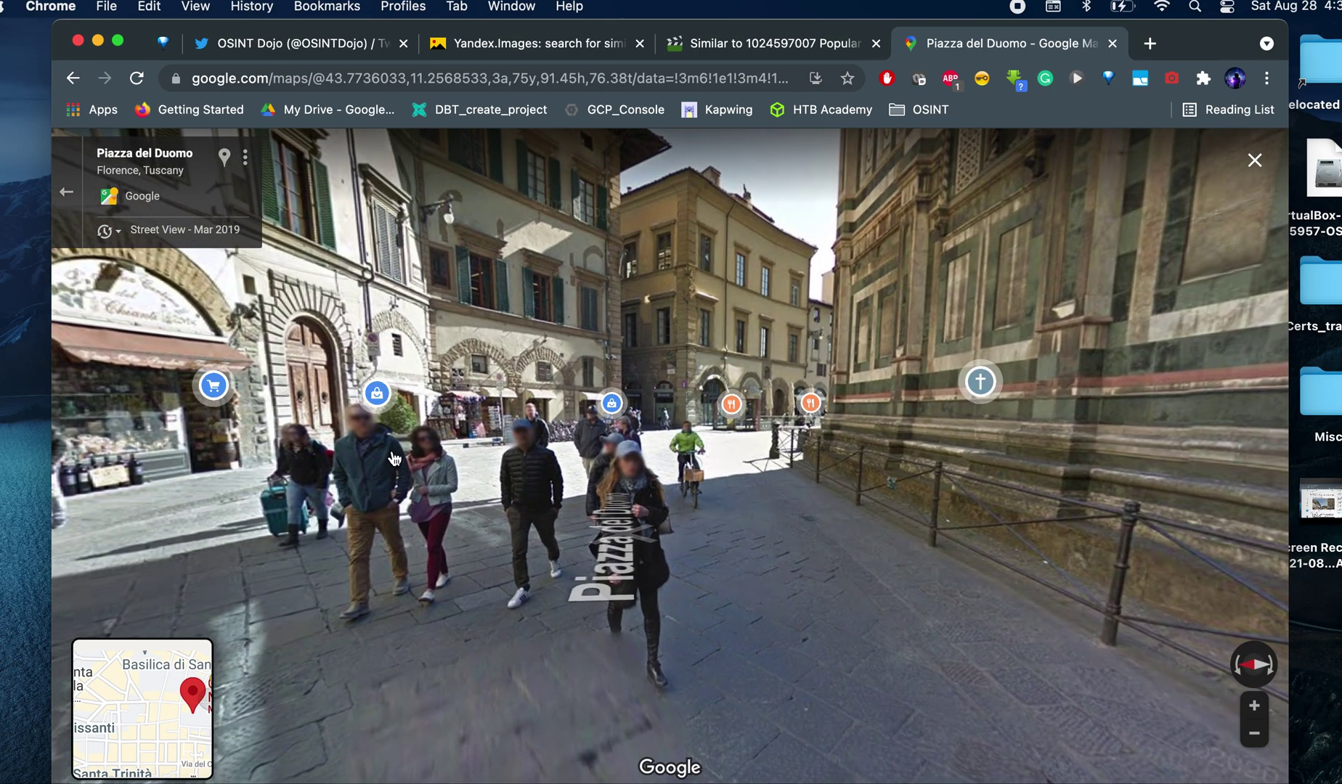
click(443, 501)
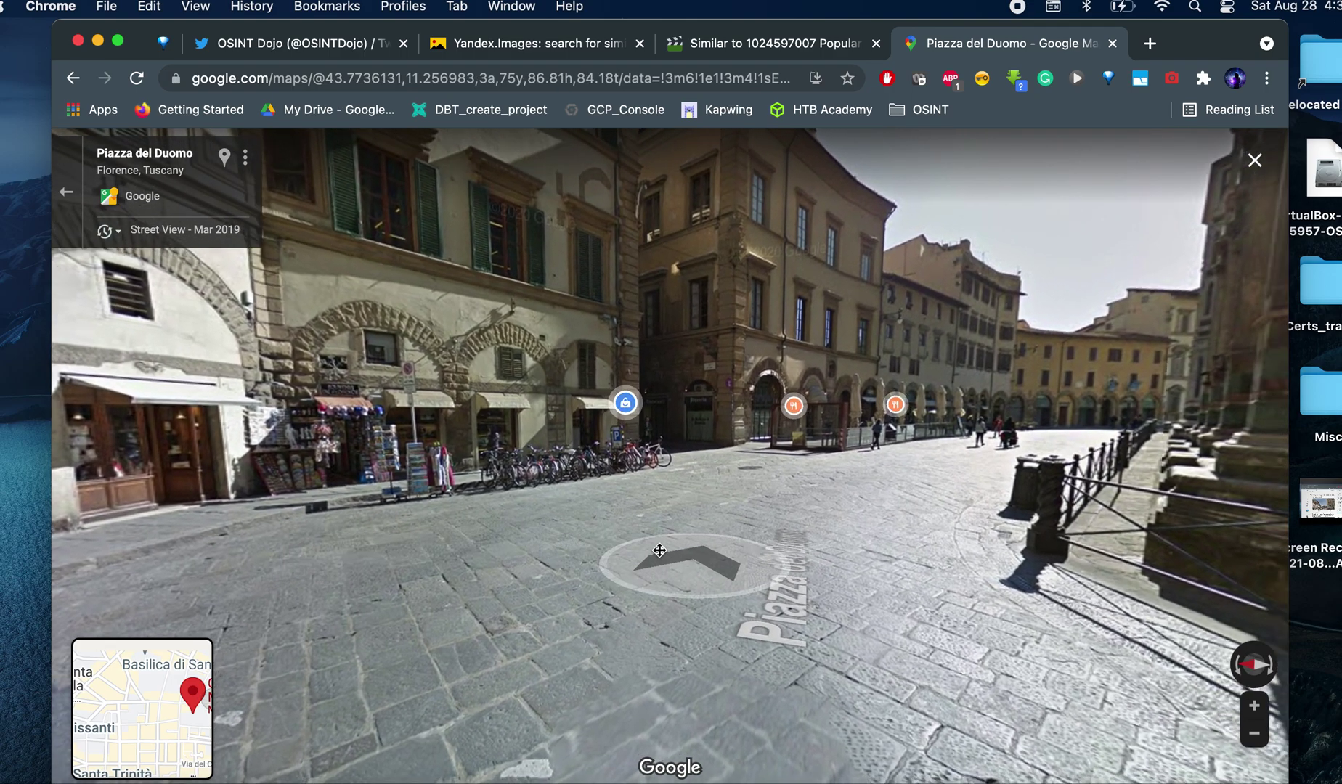
Continue along Piazza del Duomo to number 33, then switch to the Twitter tab.
drag(659, 550, 587, 547)
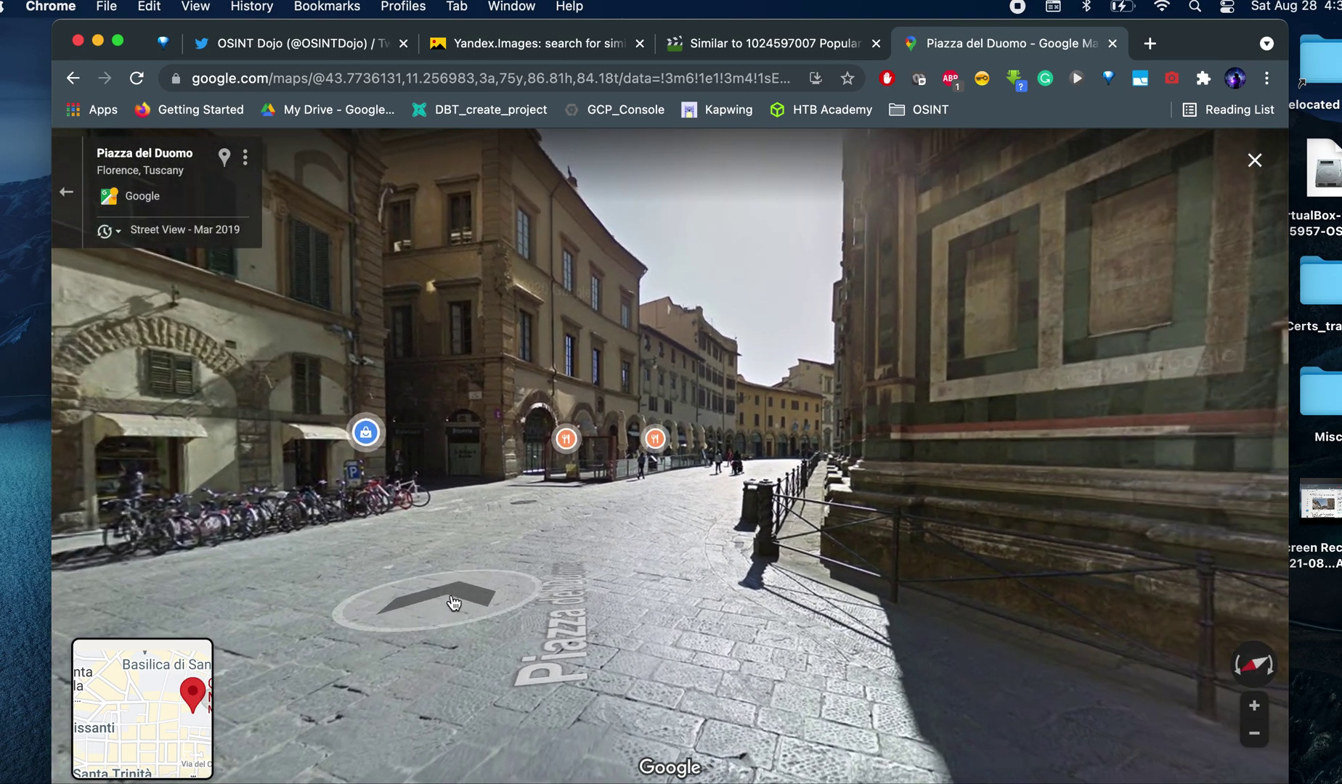
click(587, 547)
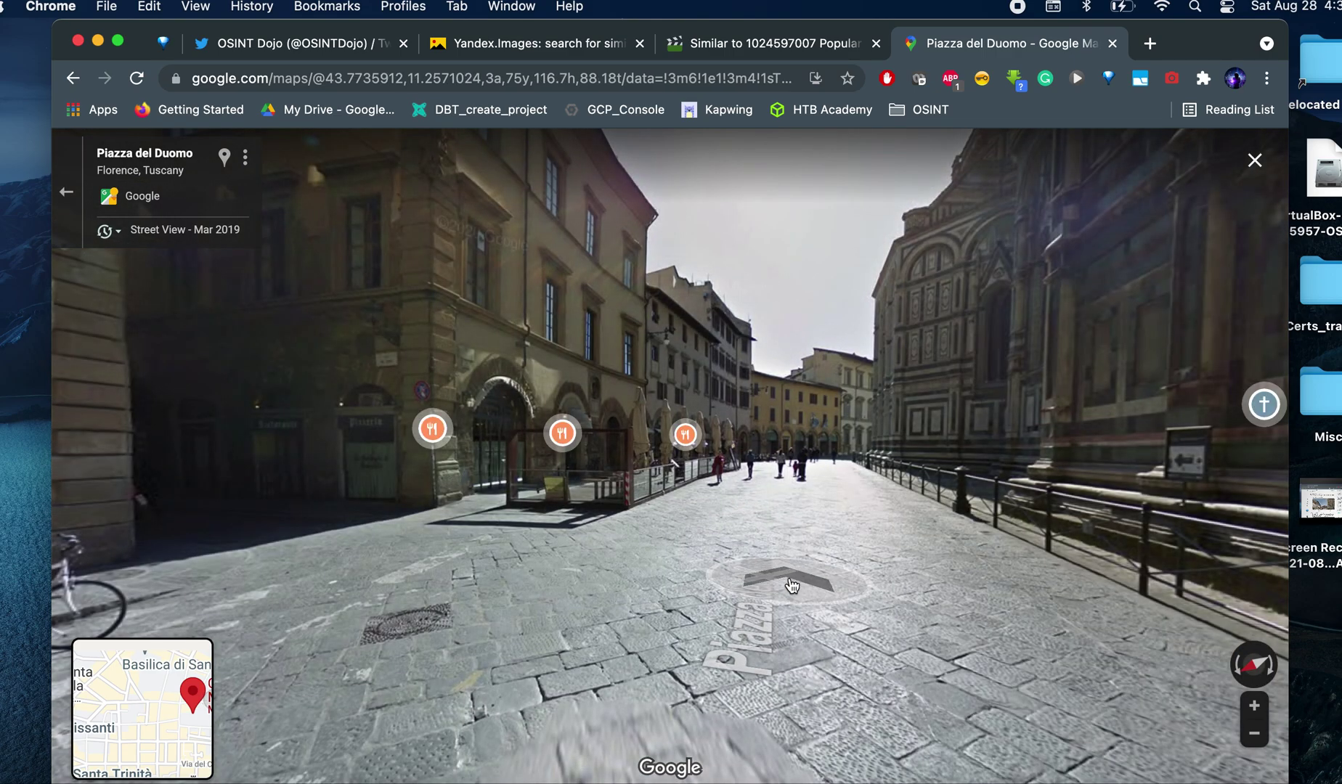
click(786, 583)
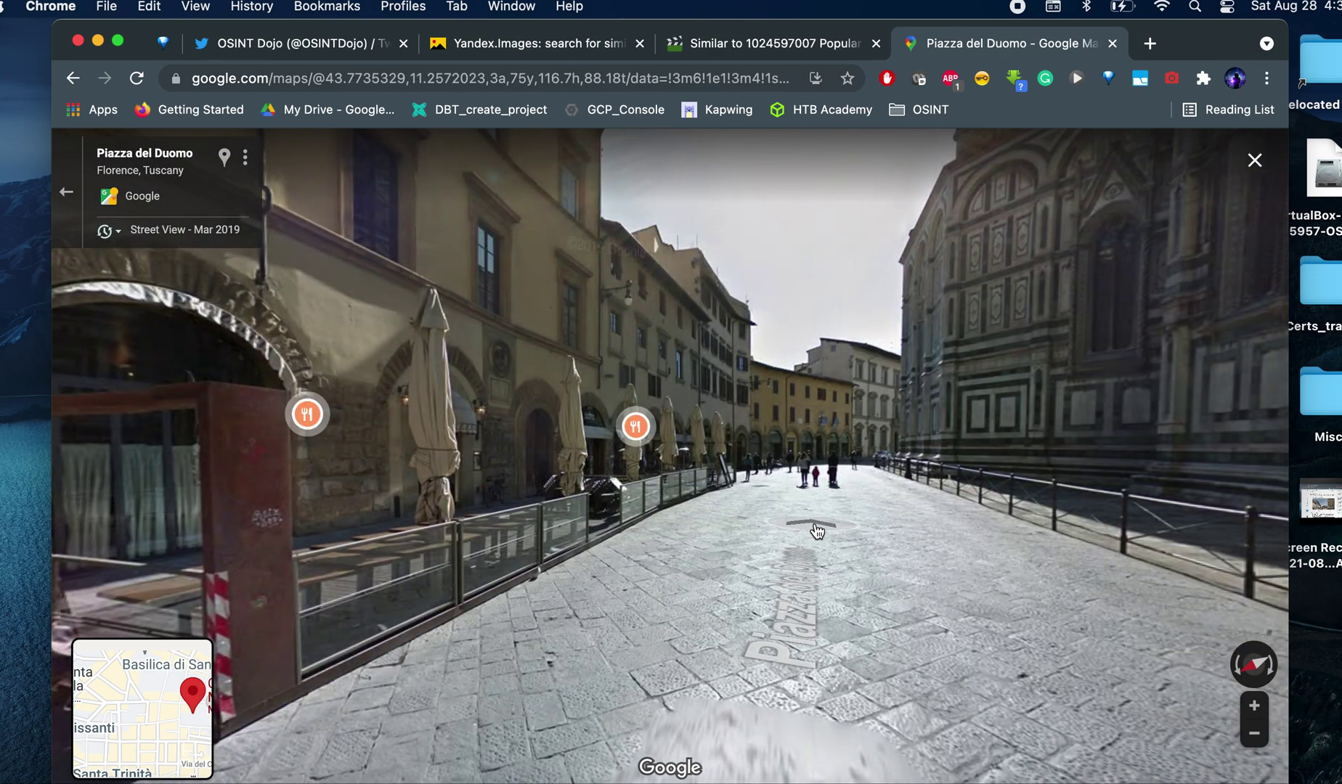
click(816, 532)
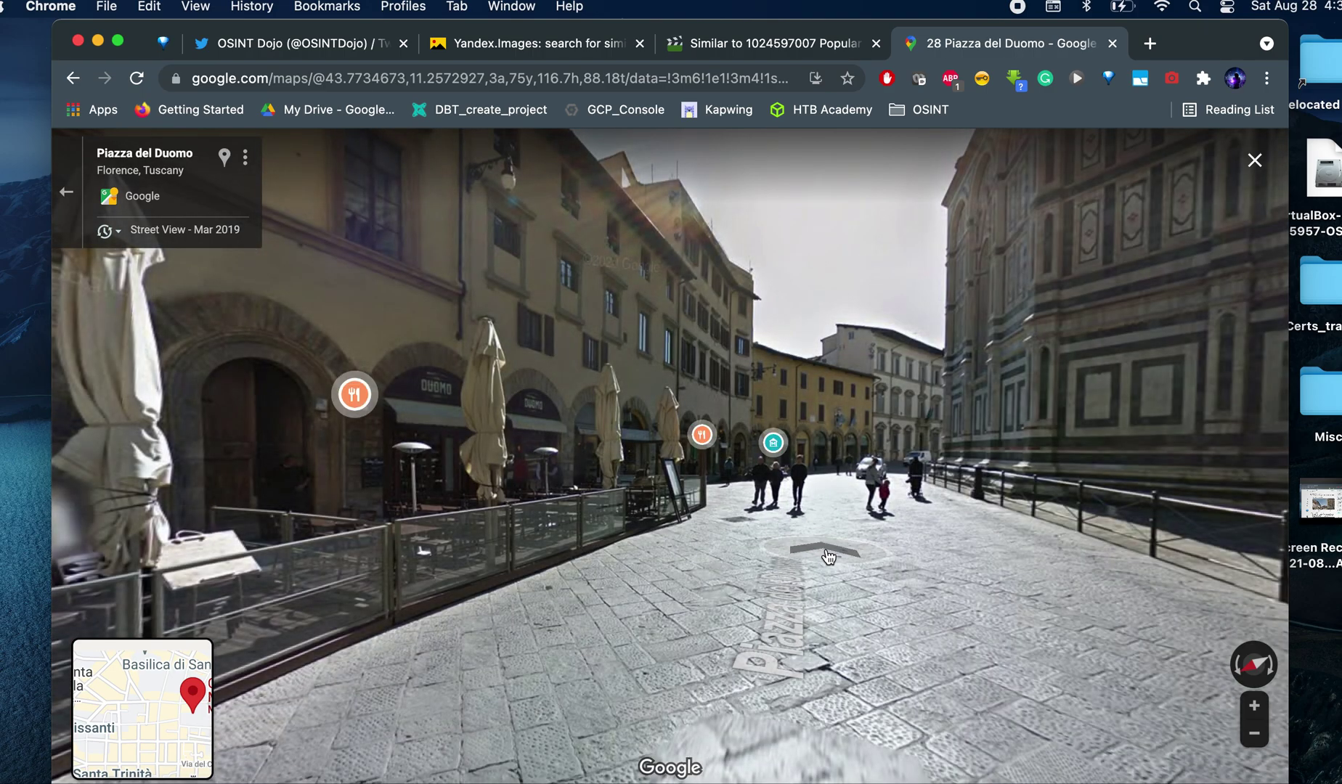
click(828, 557)
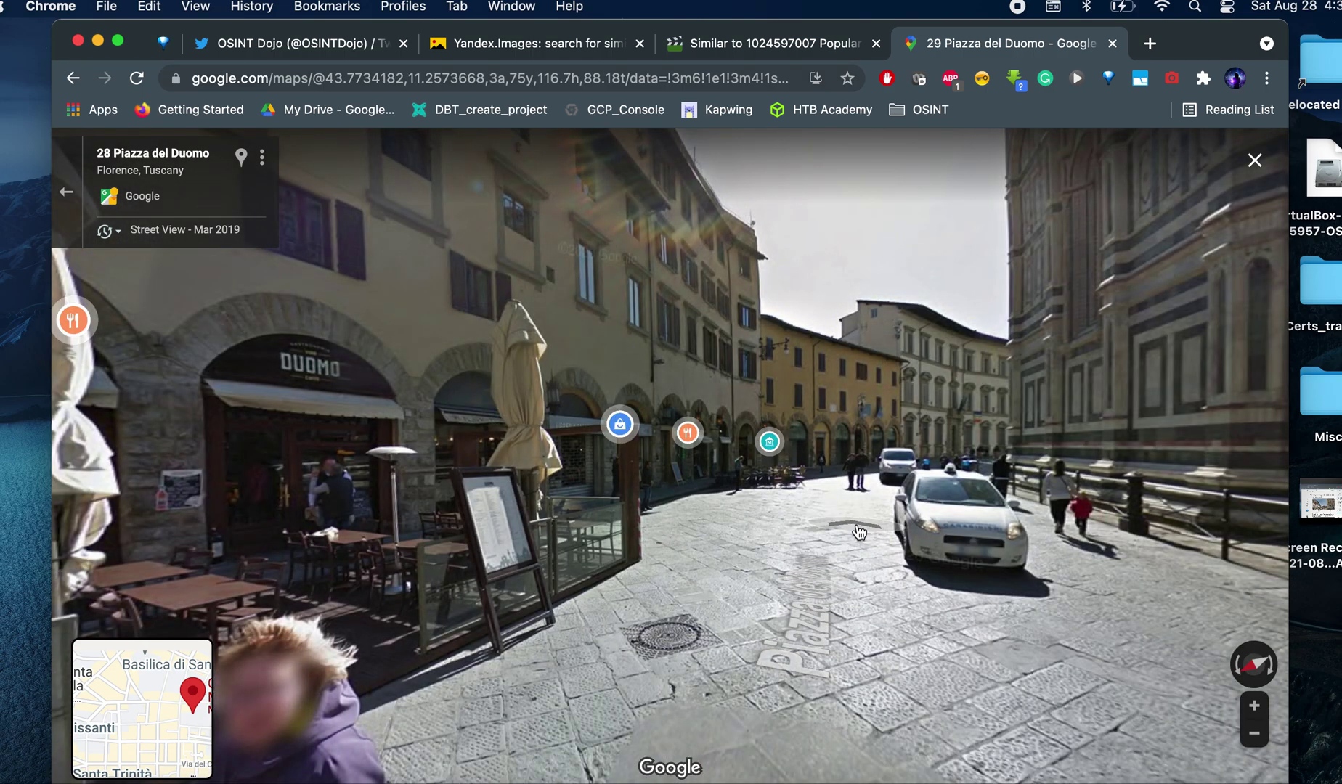
click(859, 532)
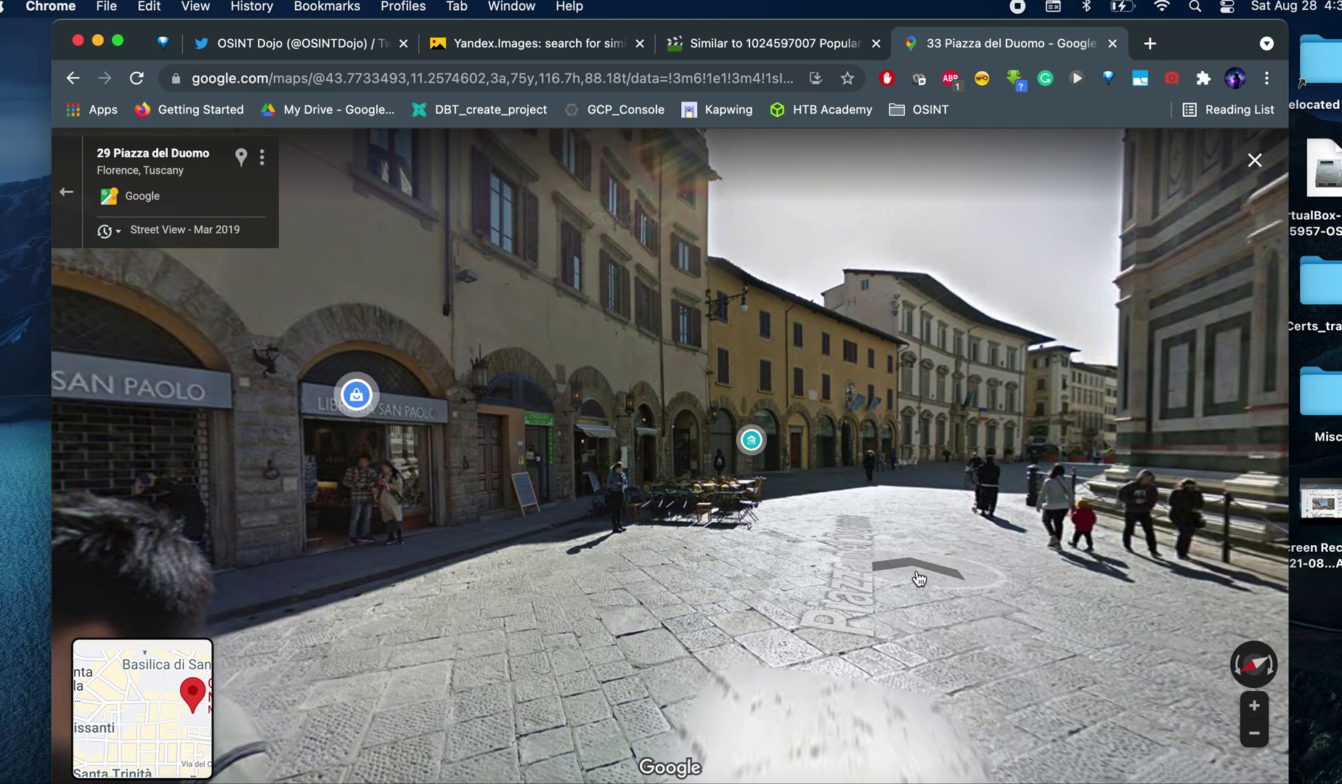
click(918, 579)
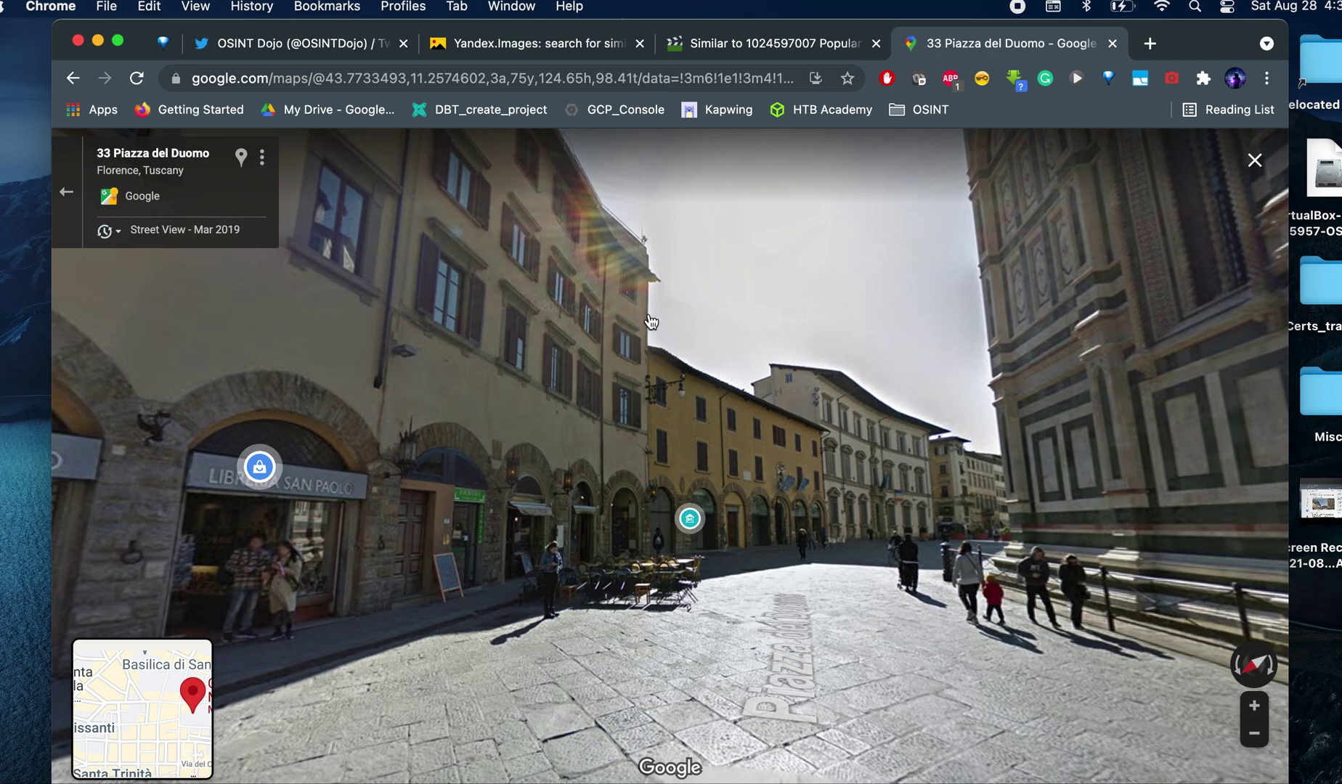
click(266, 45)
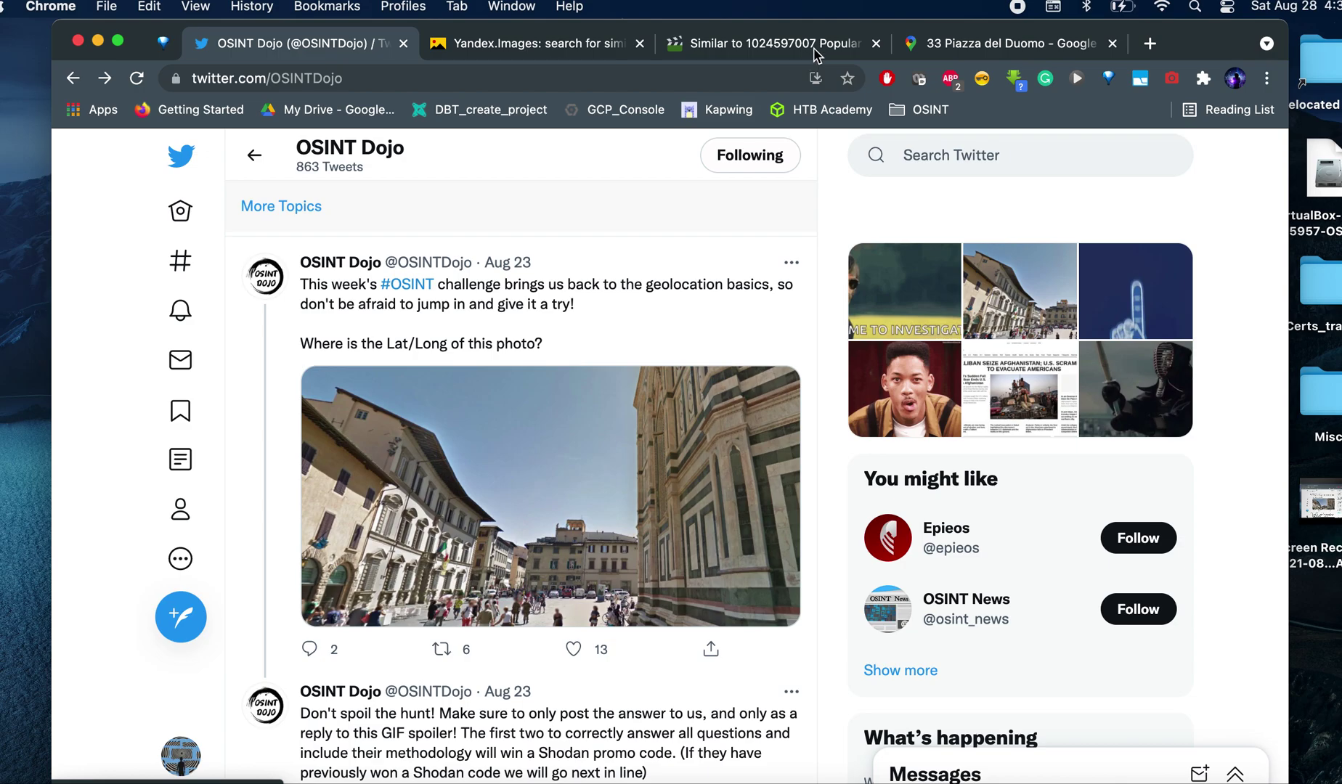
Copy the Street View URL for 33 Piazza del Duomo from the address bar.
click(964, 52)
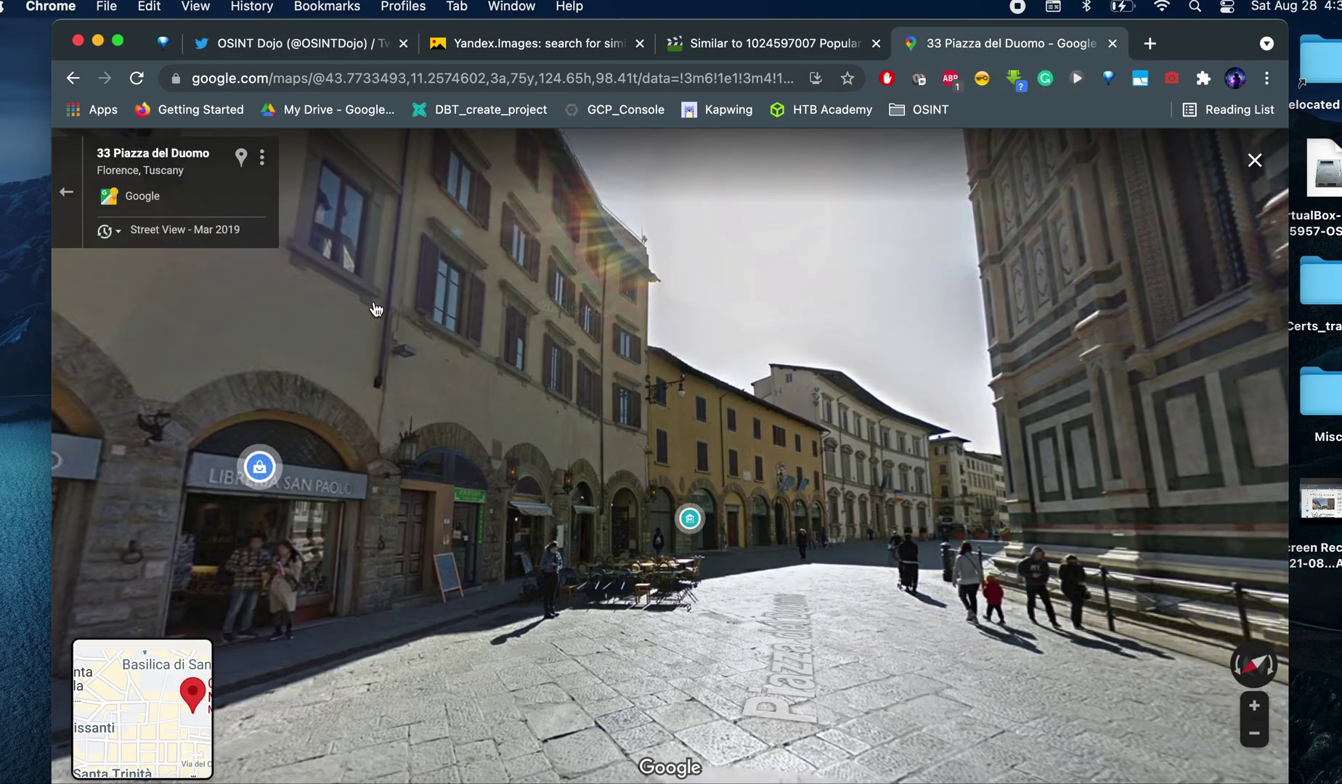
click(262, 158)
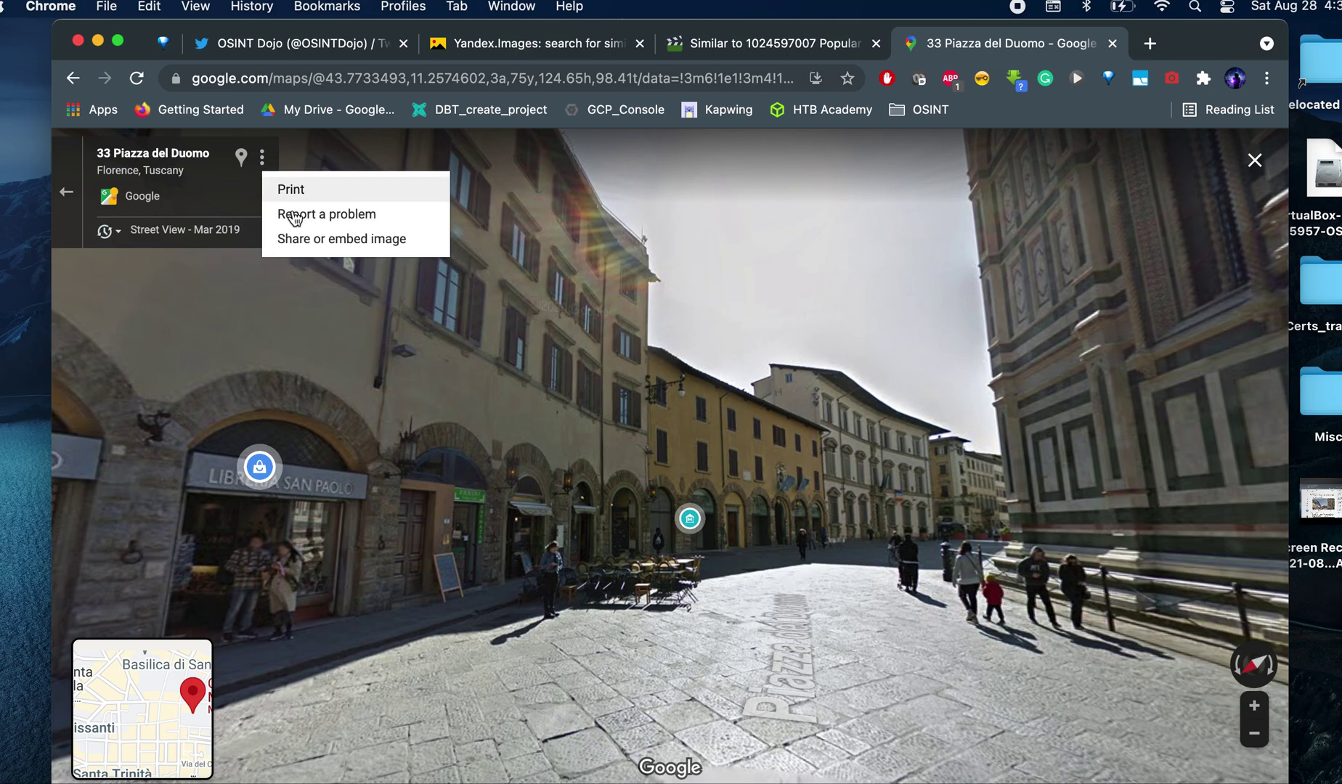
click(741, 571)
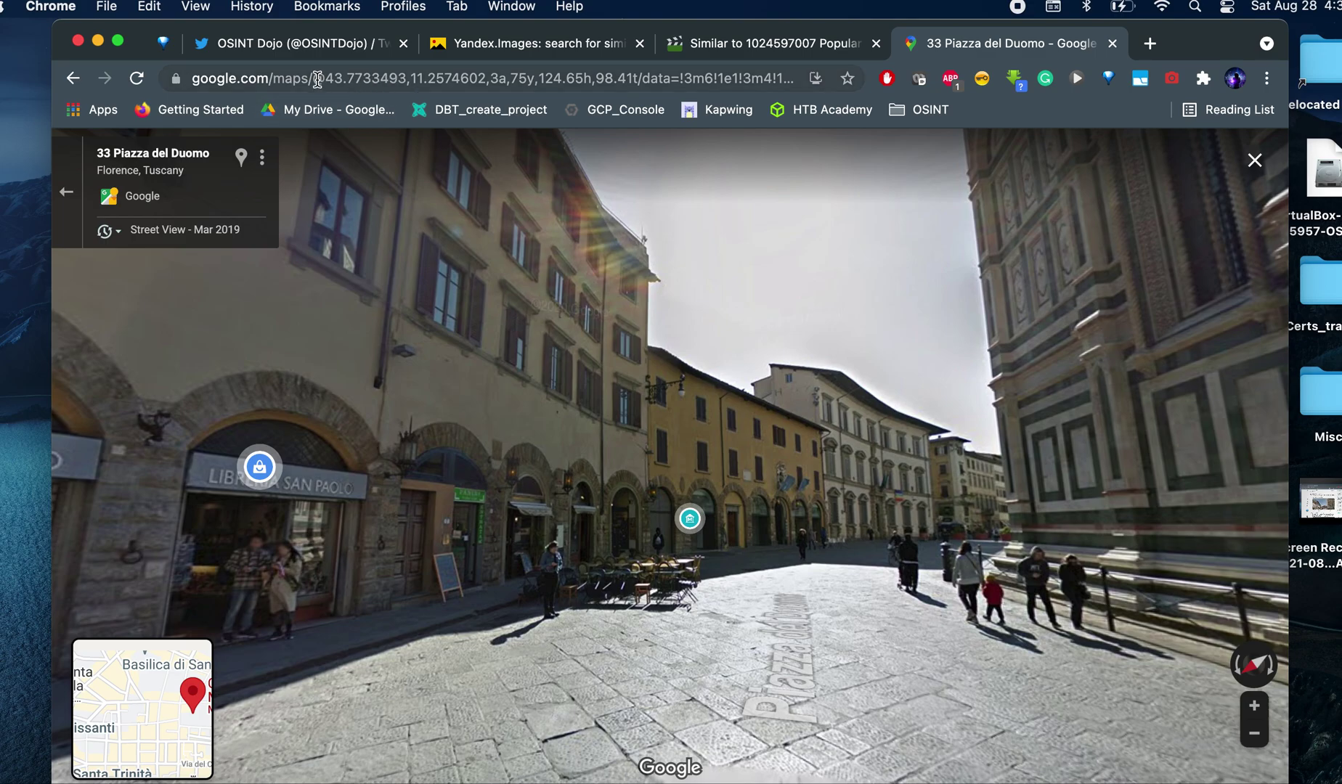
click(283, 75)
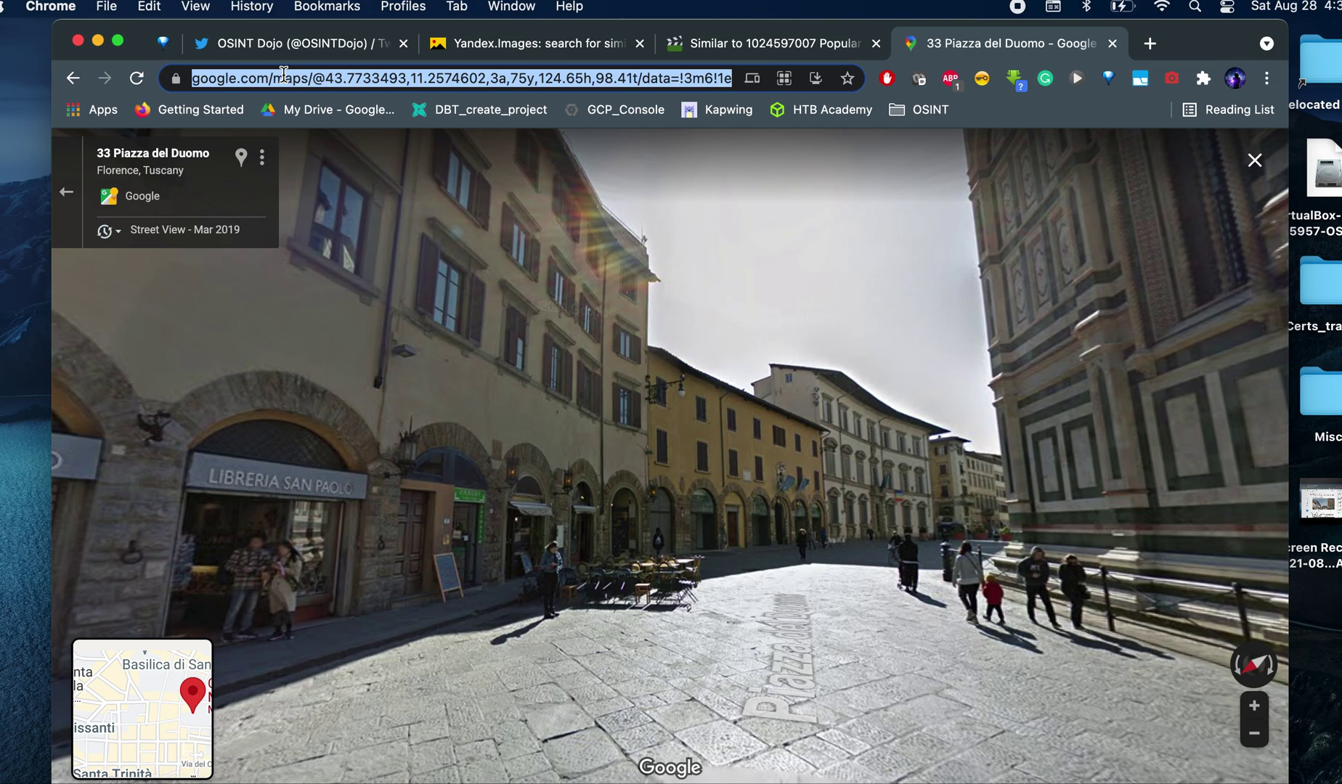
key(super+c)
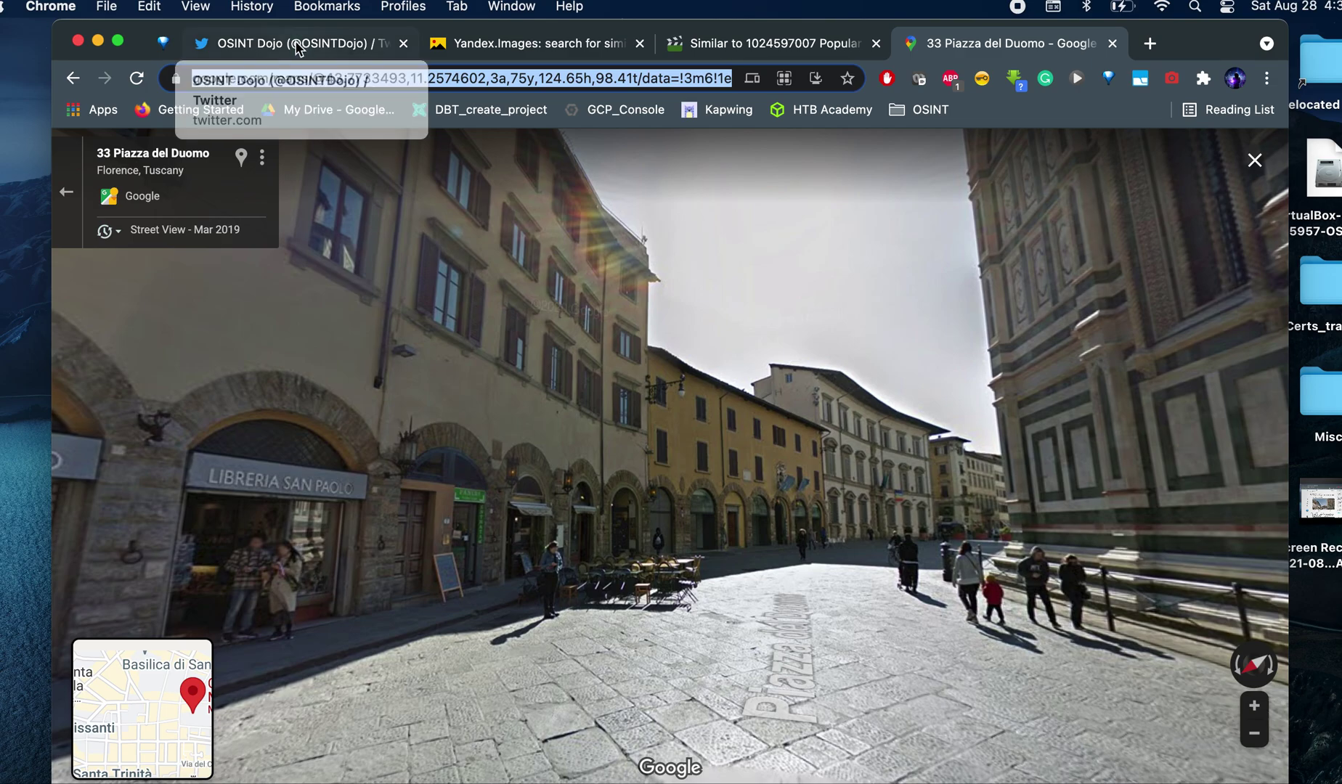
Return to the OSINT Dojo Twitter timeline and scroll down.
click(299, 45)
scroll(377, 399, down, 3)
scroll(377, 399, down, 6)
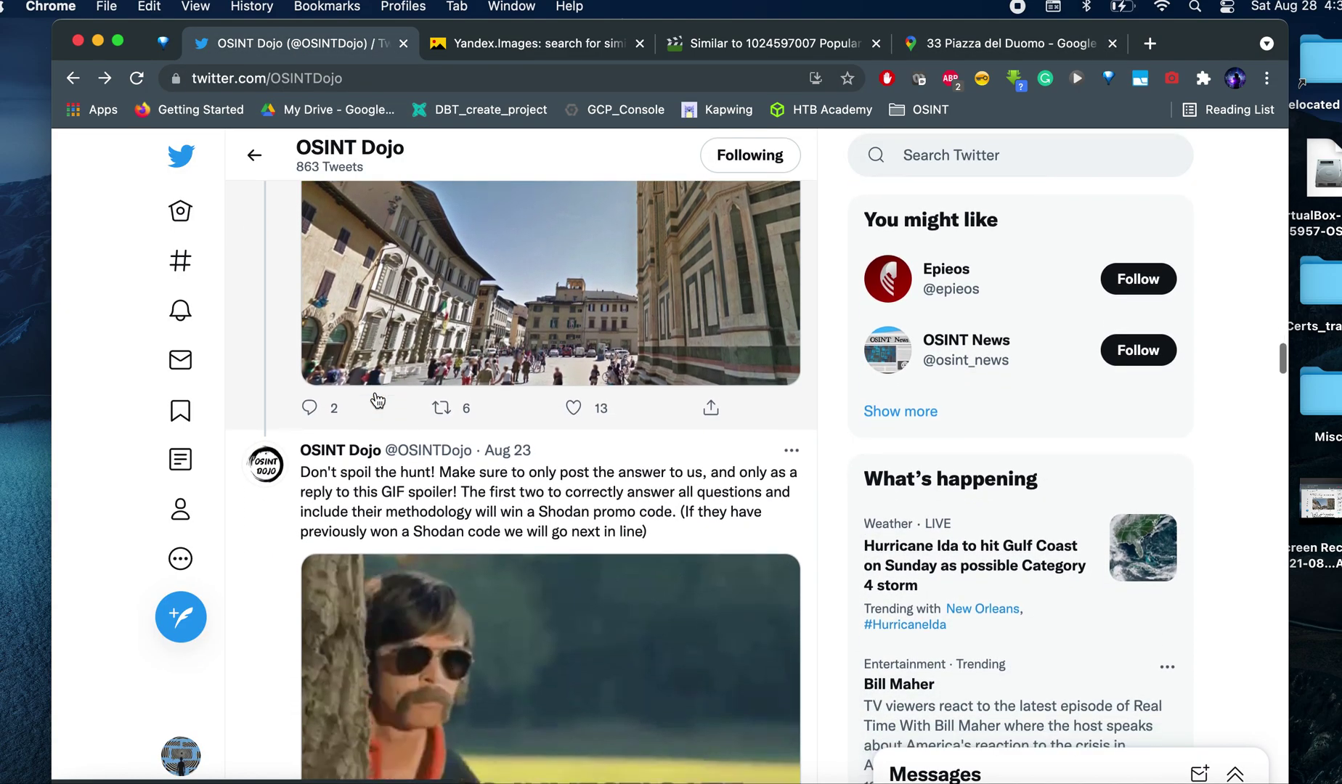
Reply to the GIF spoiler tweet with the pasted Street View link and 'Florence Italy' above it.
click(312, 512)
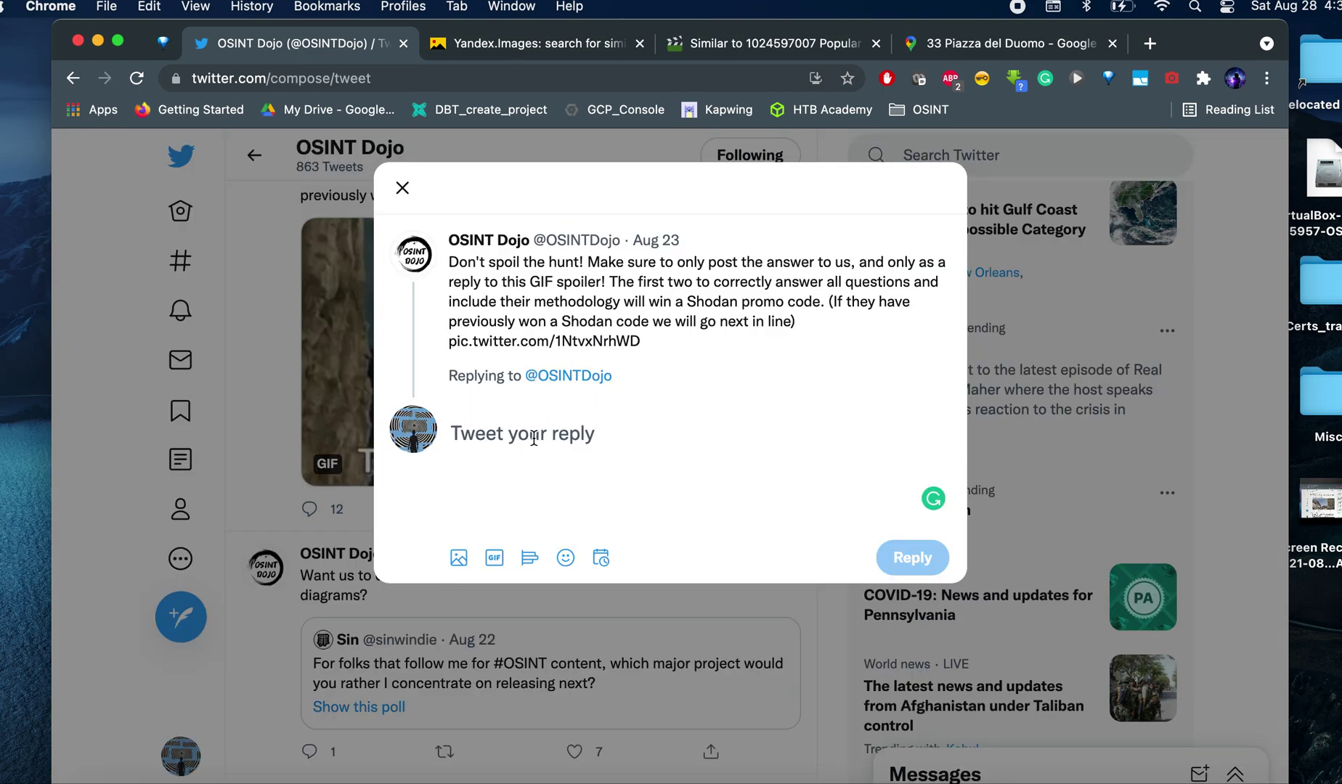
key(super+v)
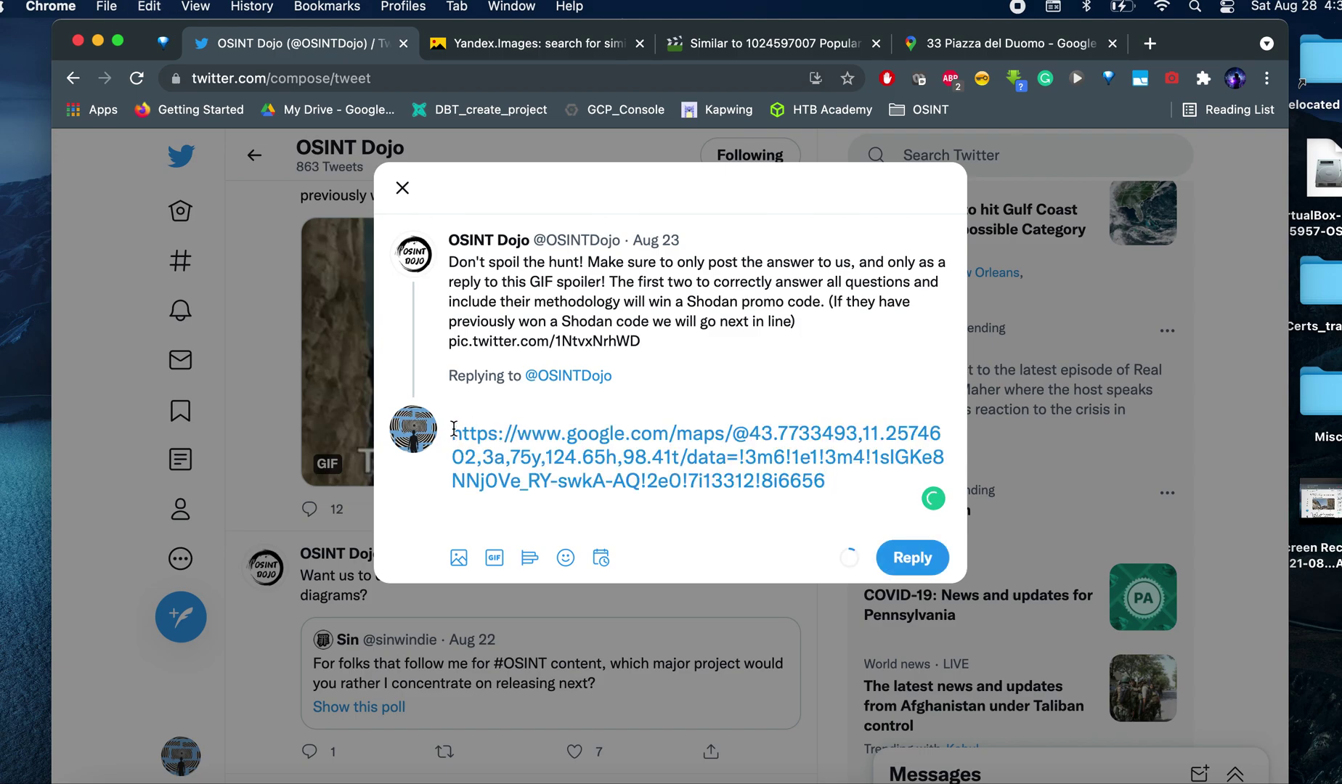
text(Florence)
key(Return)
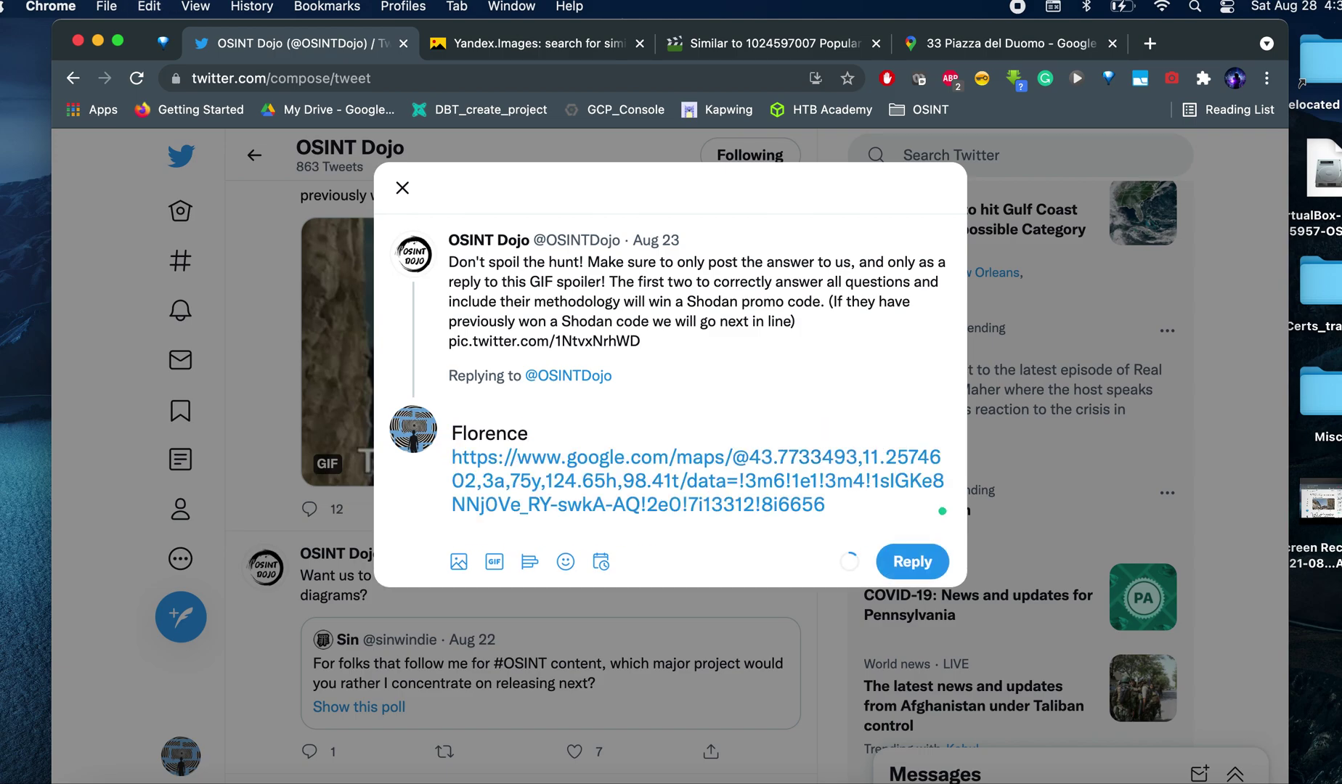
key(BackSpace)
text(Itala)
key(Return)
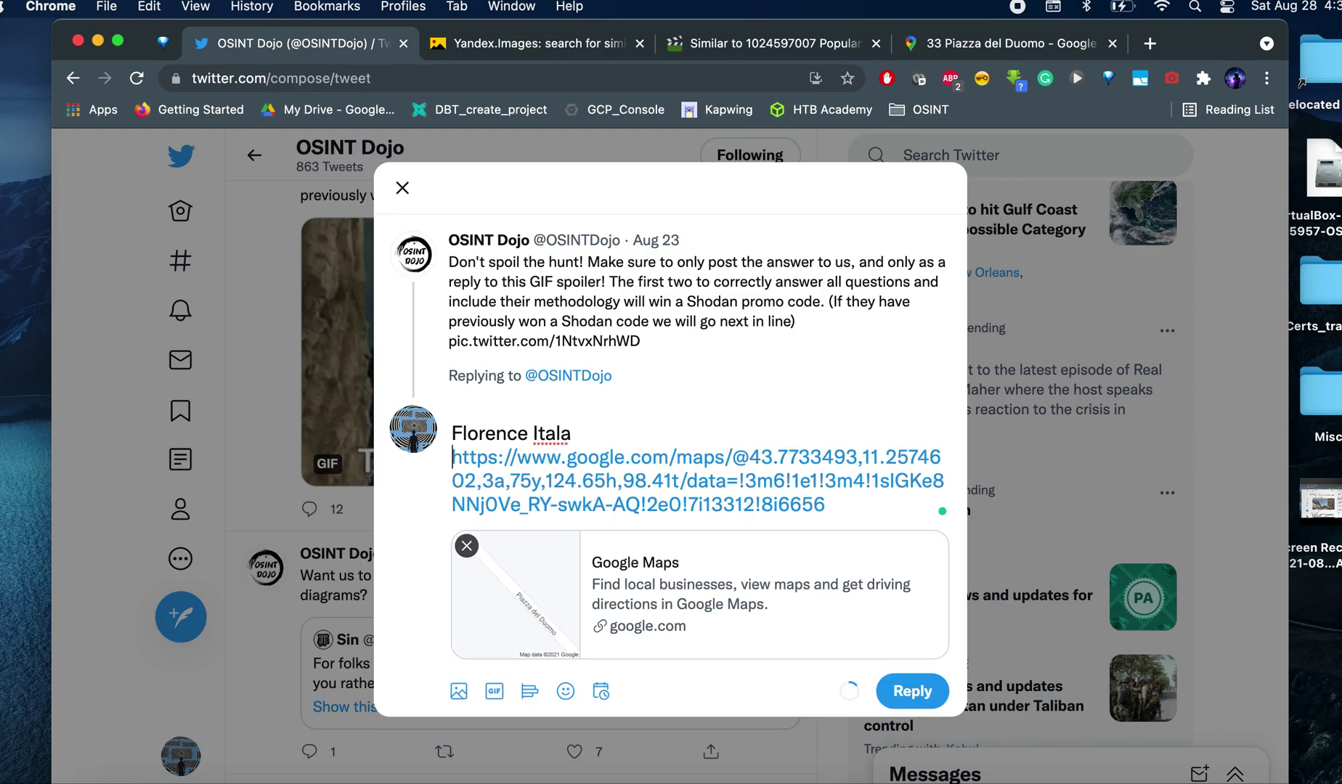
key(BackSpace)
key(BackSpace)
key(BackSpace)
text(y)
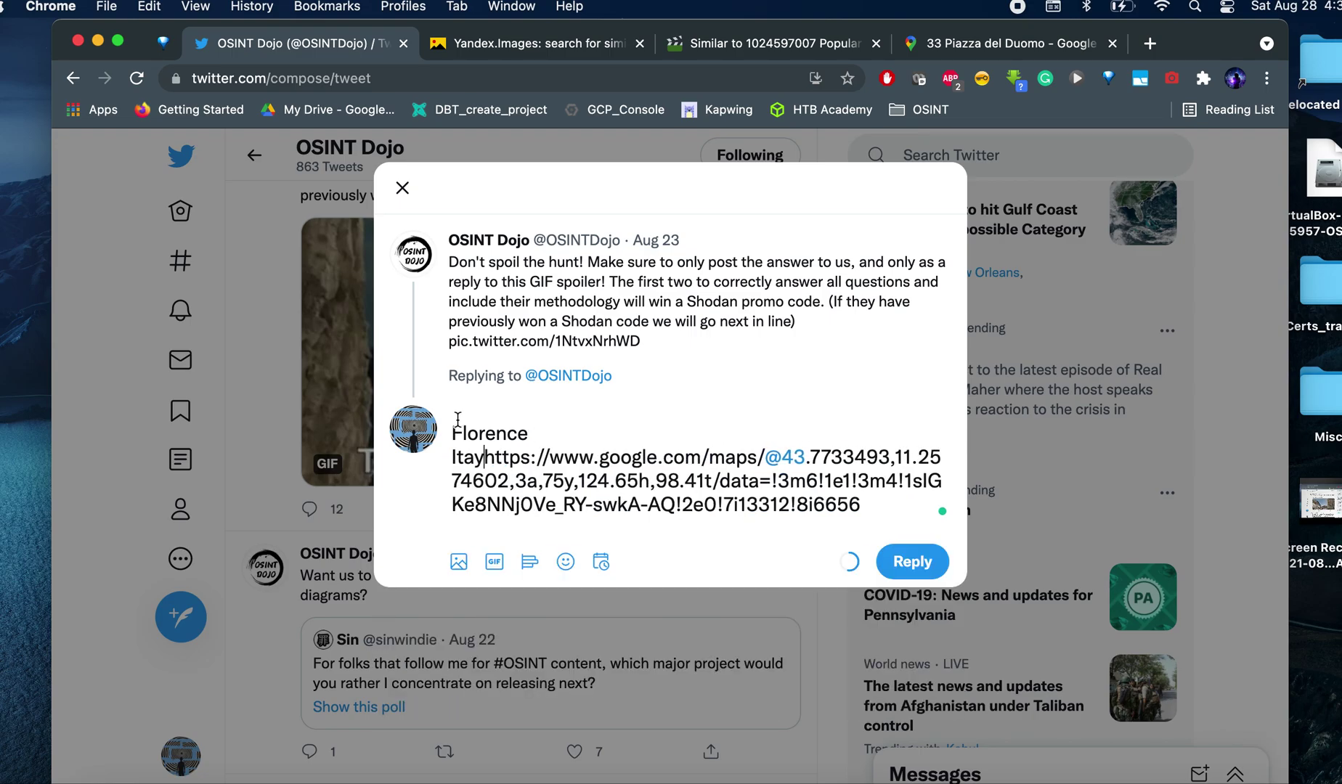
key(Return)
key(BackSpace)
key(BackSpace)
key(BackSpace)
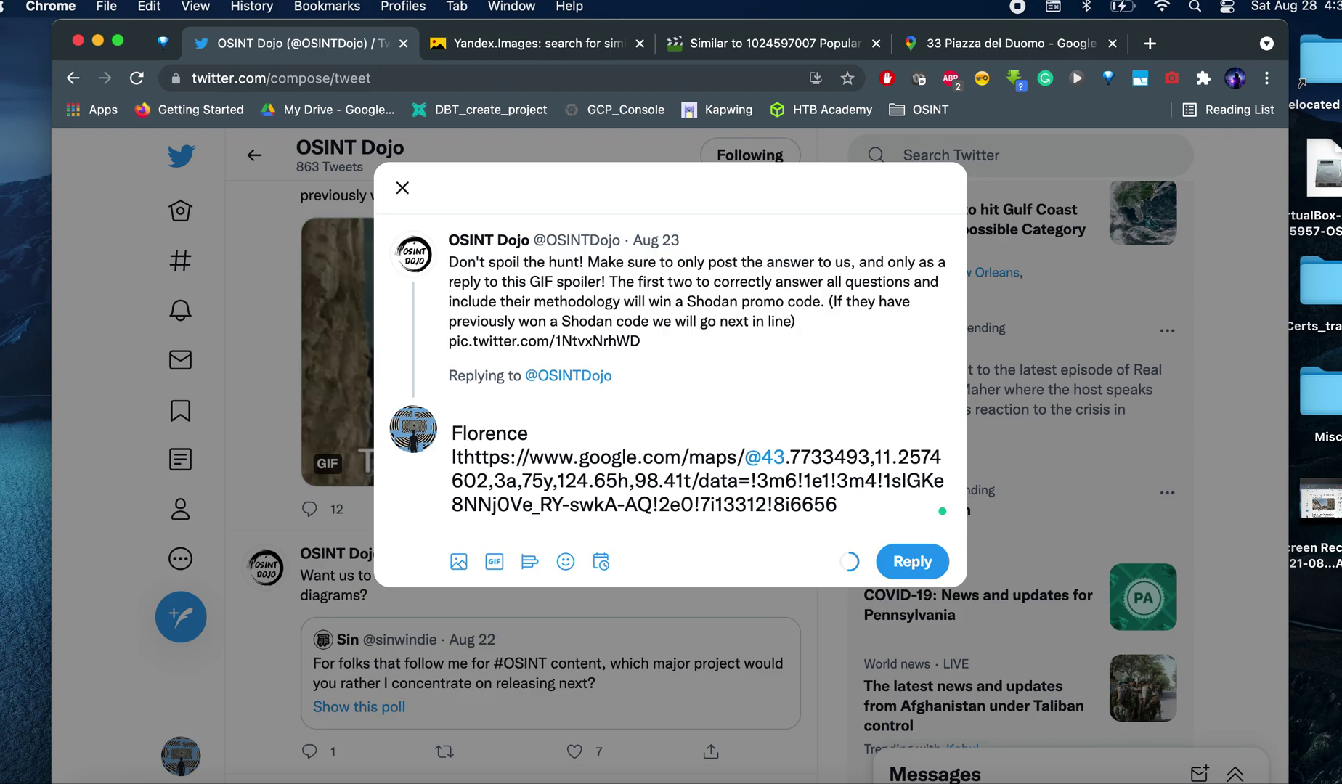
text(aly)
key(Return)
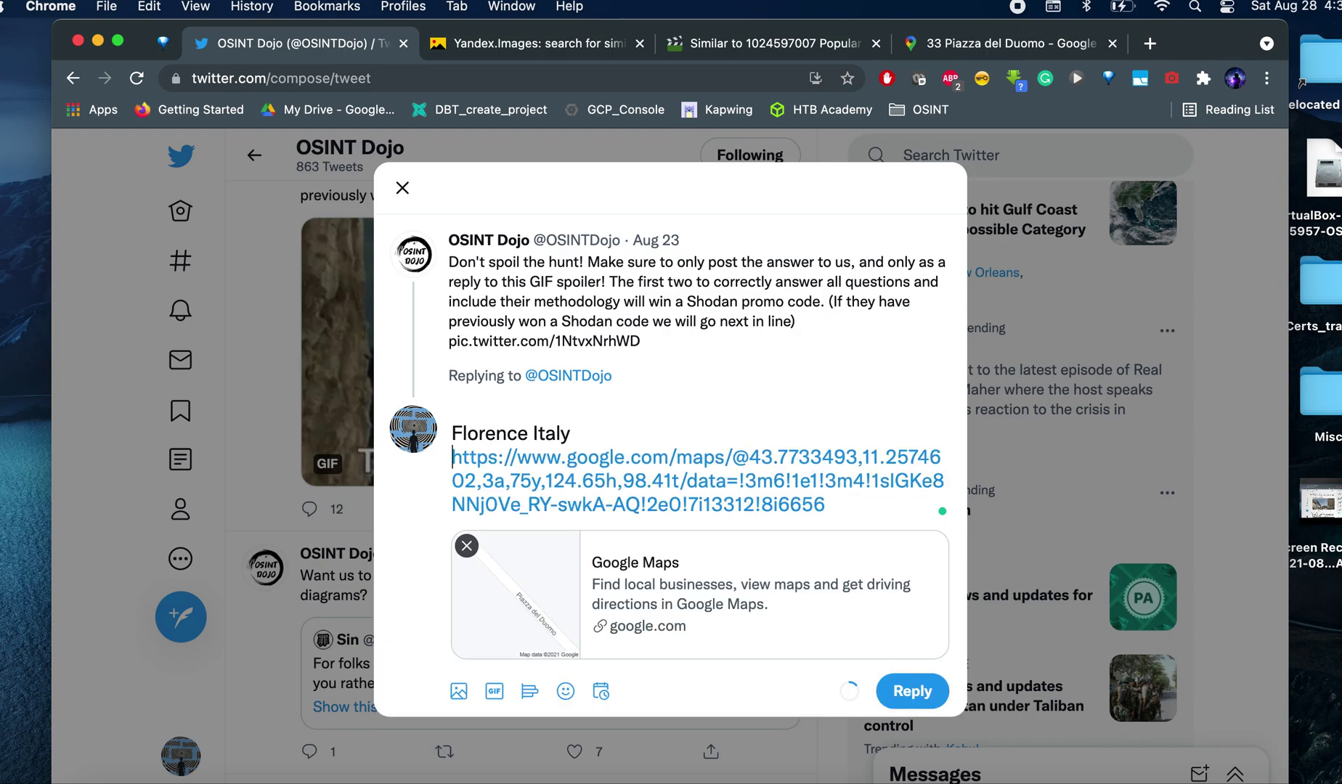
Add 'Santa Maria dil Fiore Cathedral' to the reply text and post it.
text(Santa )
text(Maria)
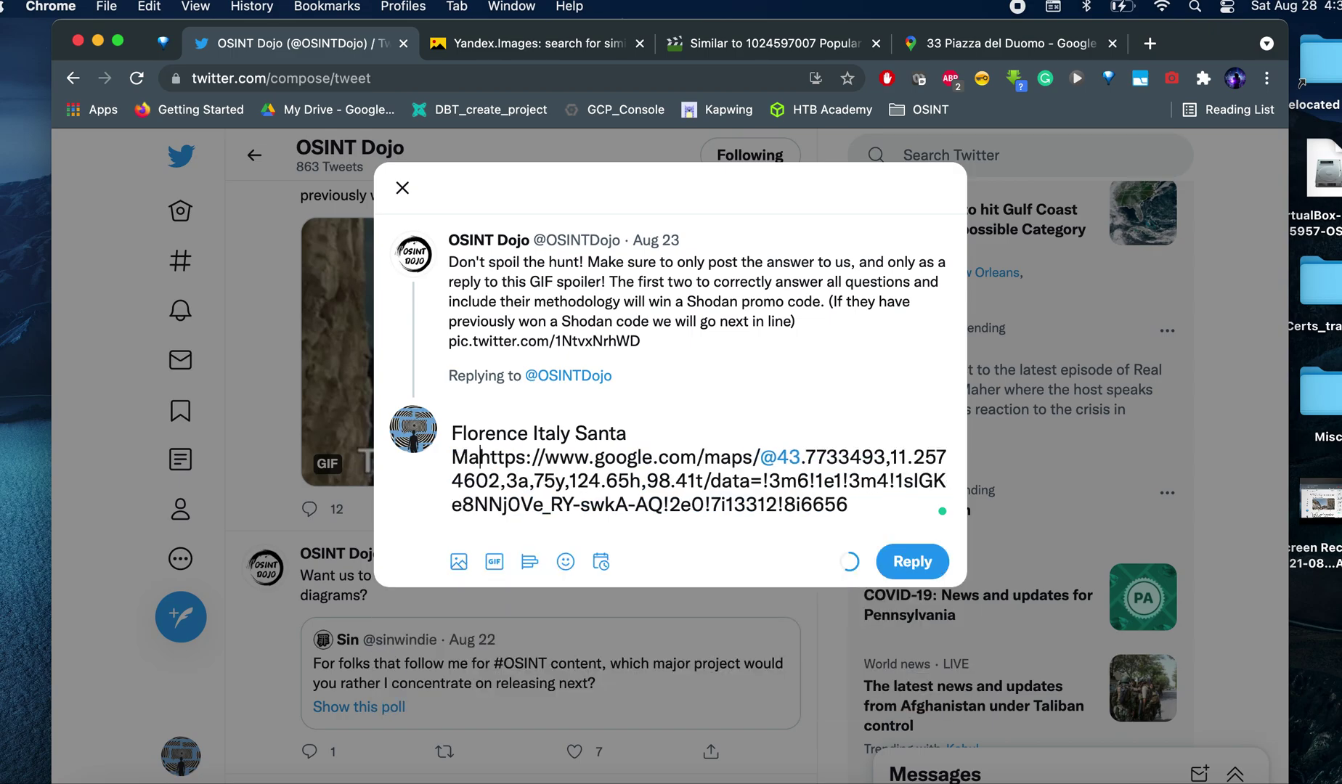
text( dil)
key(Return)
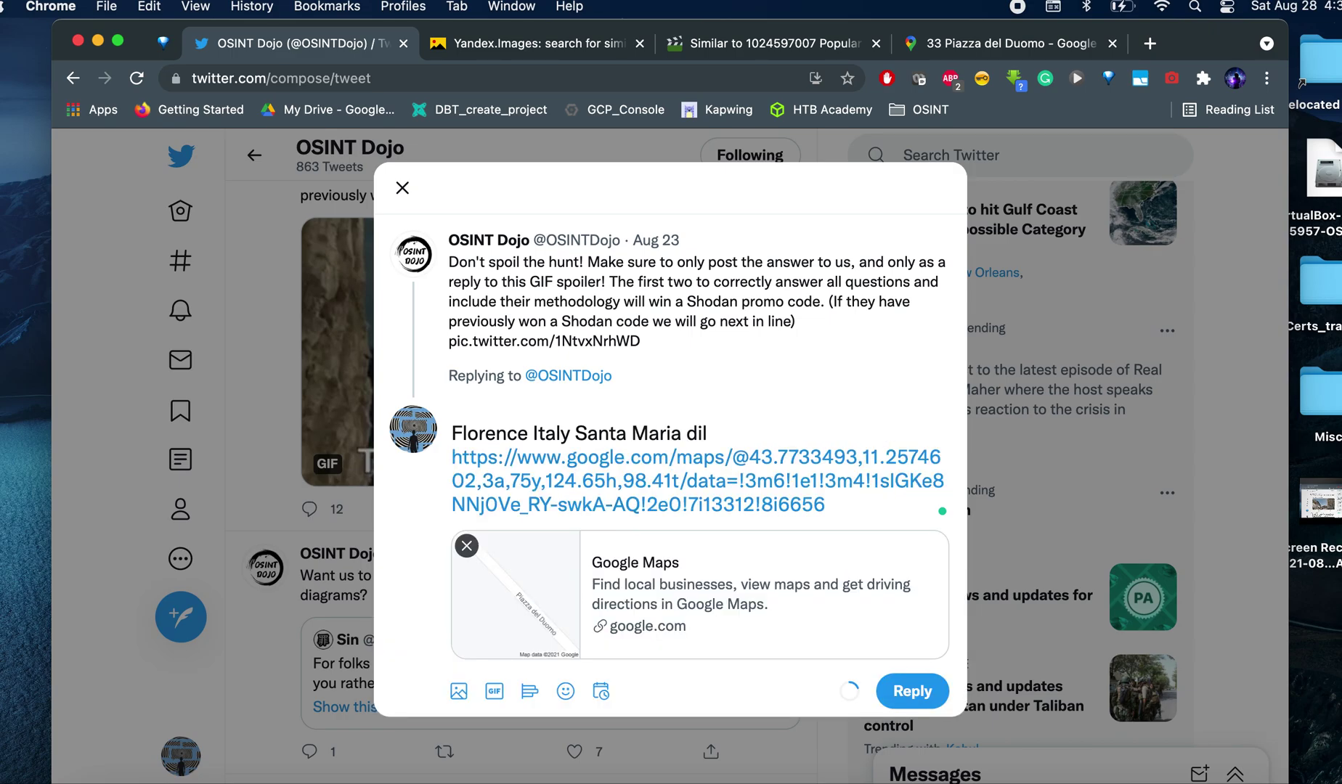
text(FioreCathedral)
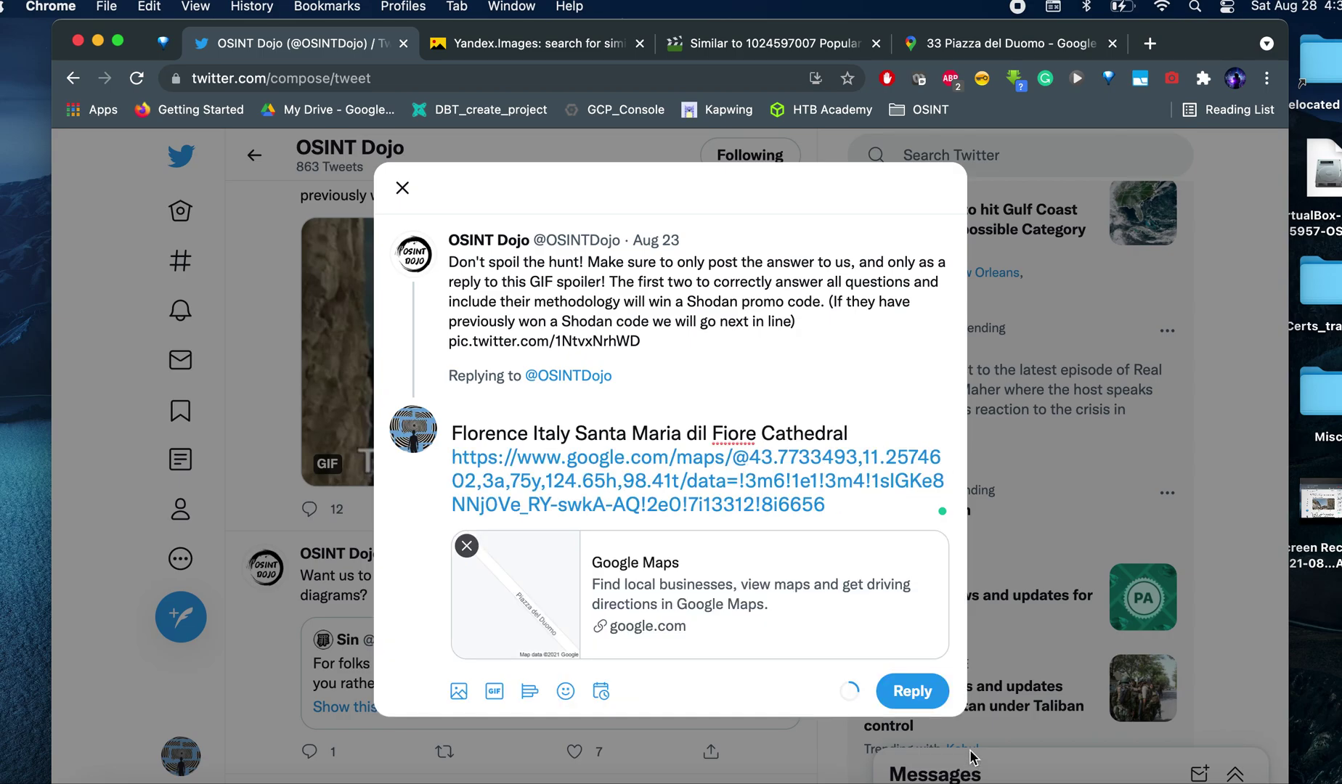
click(911, 693)
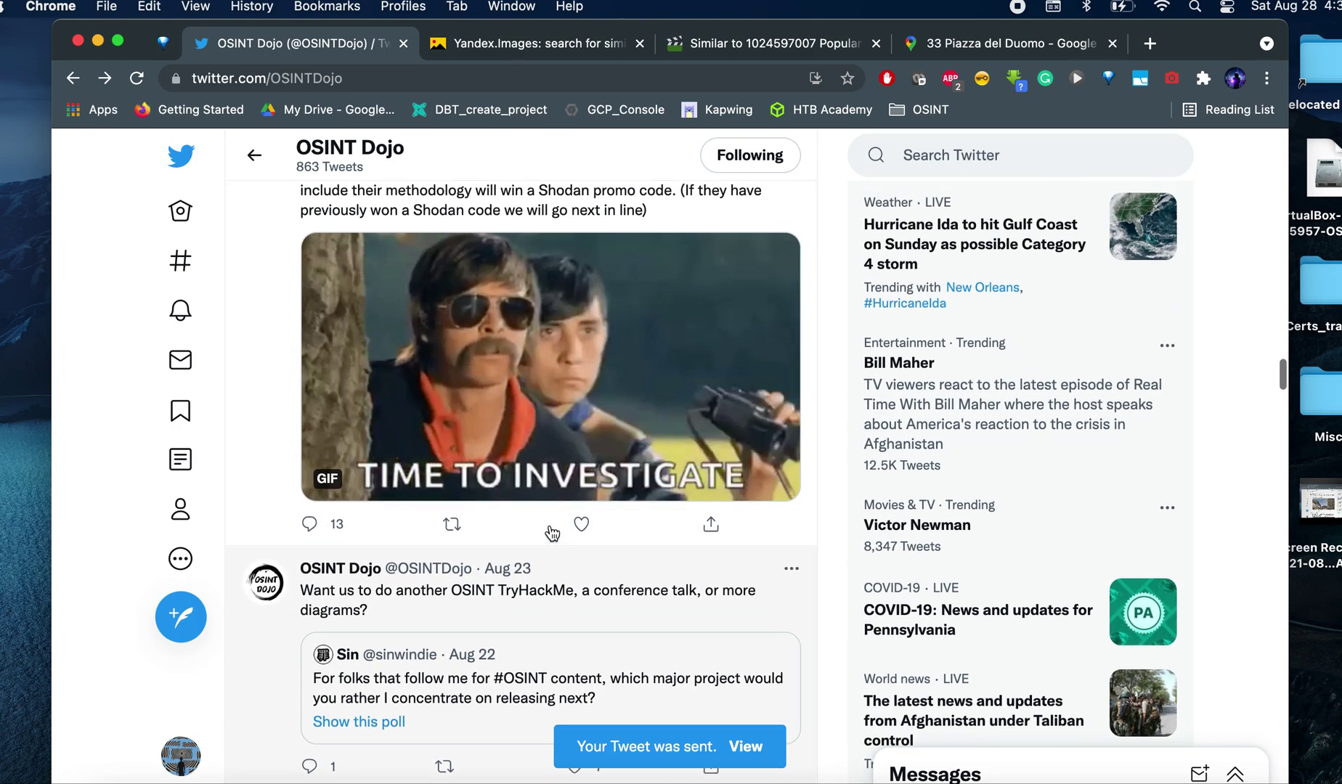
scroll(552, 534, up, 3)
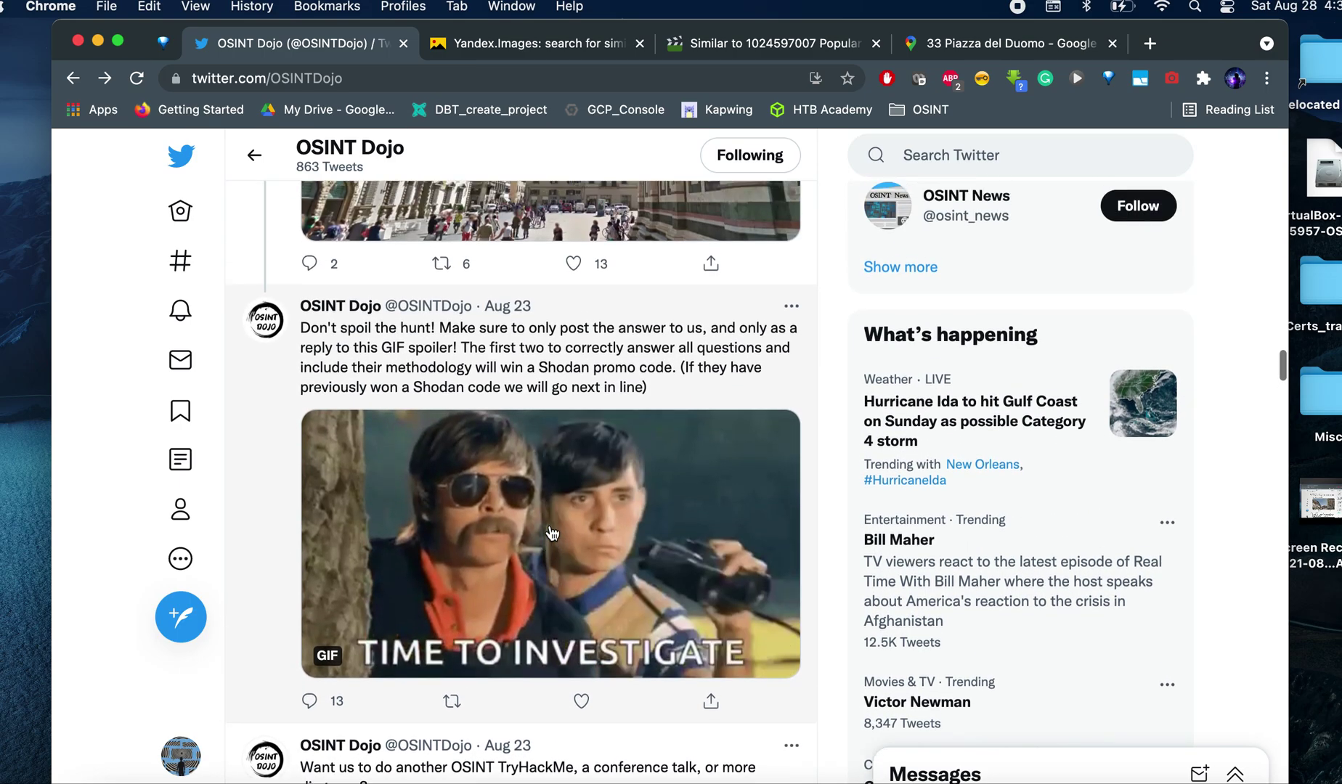
scroll(551, 534, up, 5)
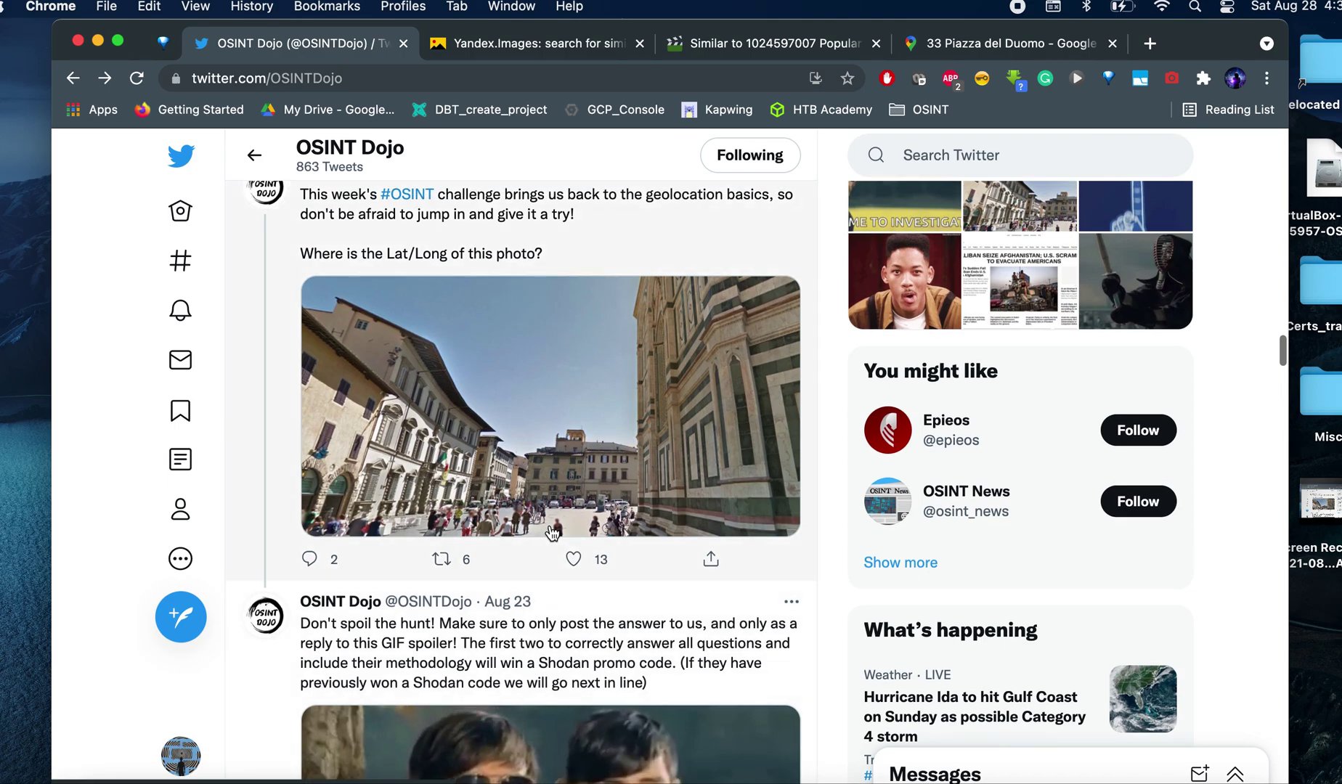
scroll(552, 534, up, 2)
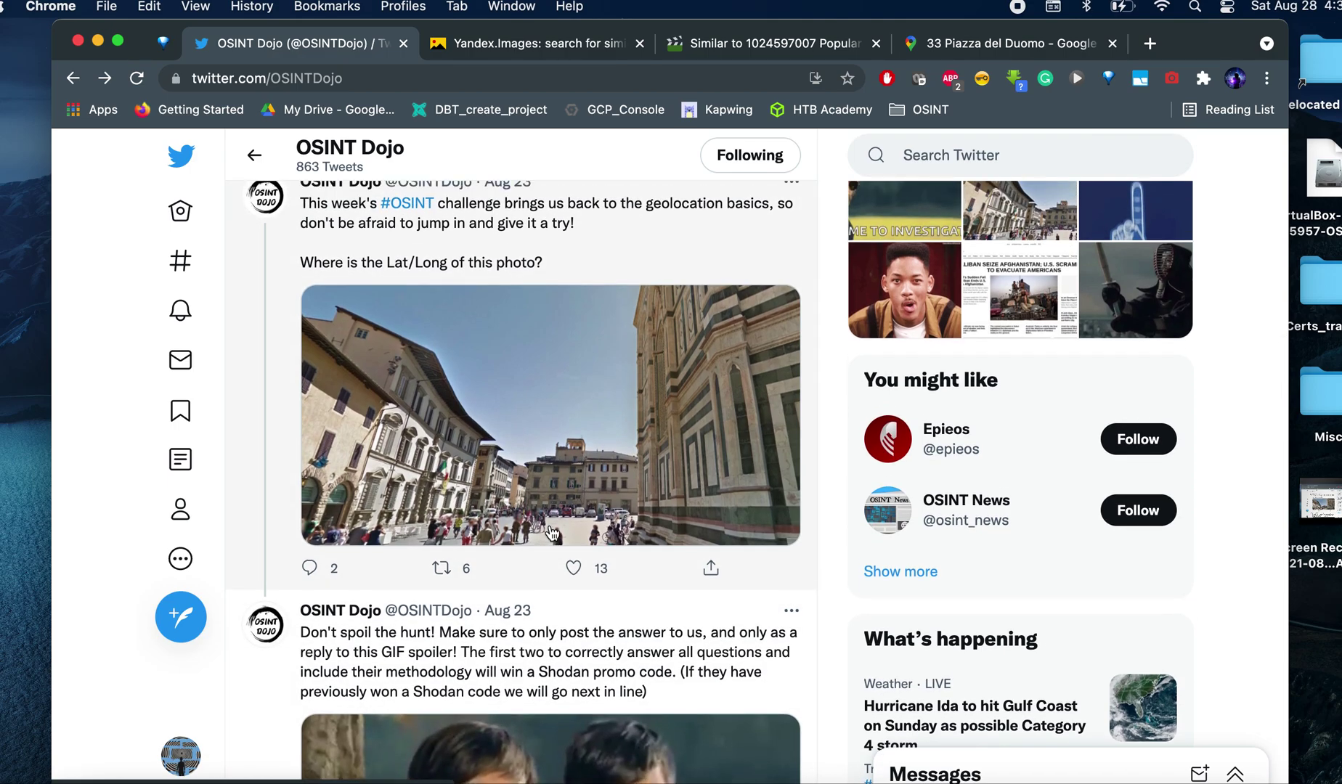
scroll(551, 534, up, 2)
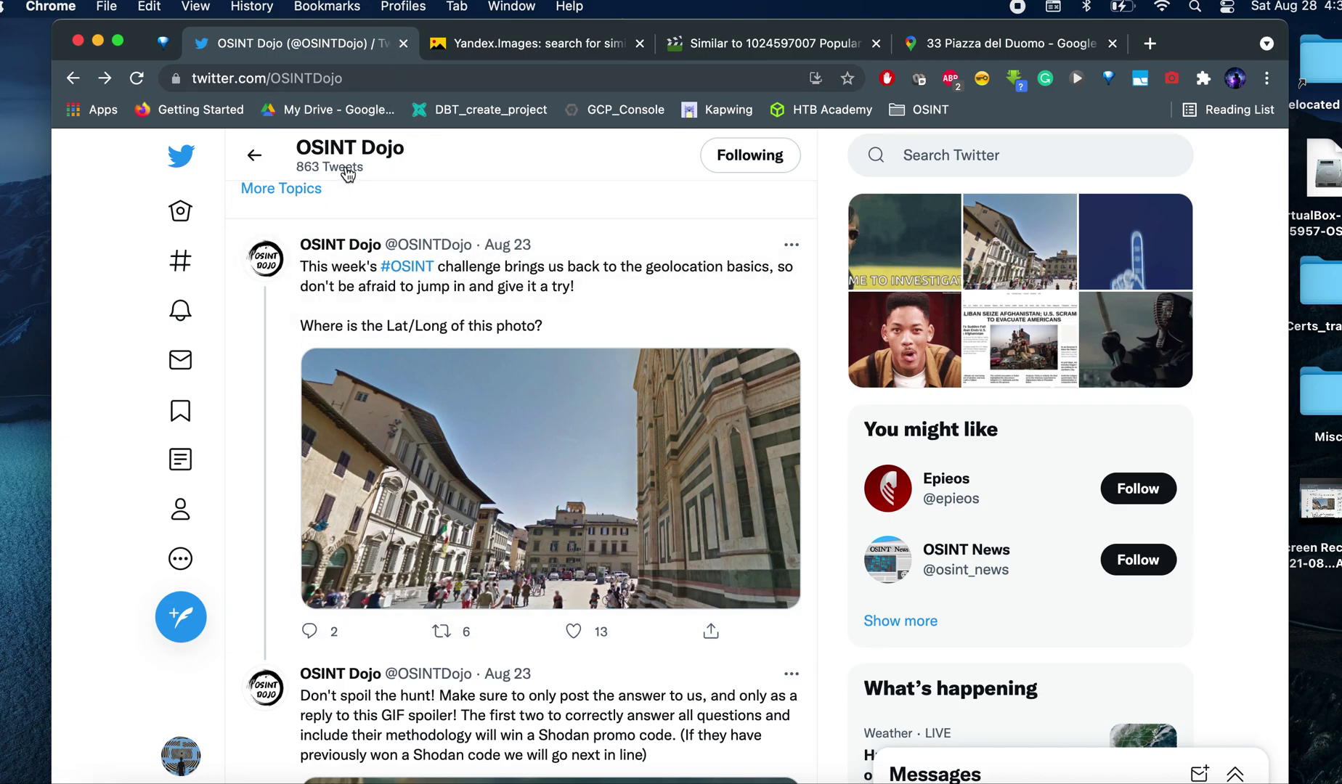
scroll(376, 182, up, 2)
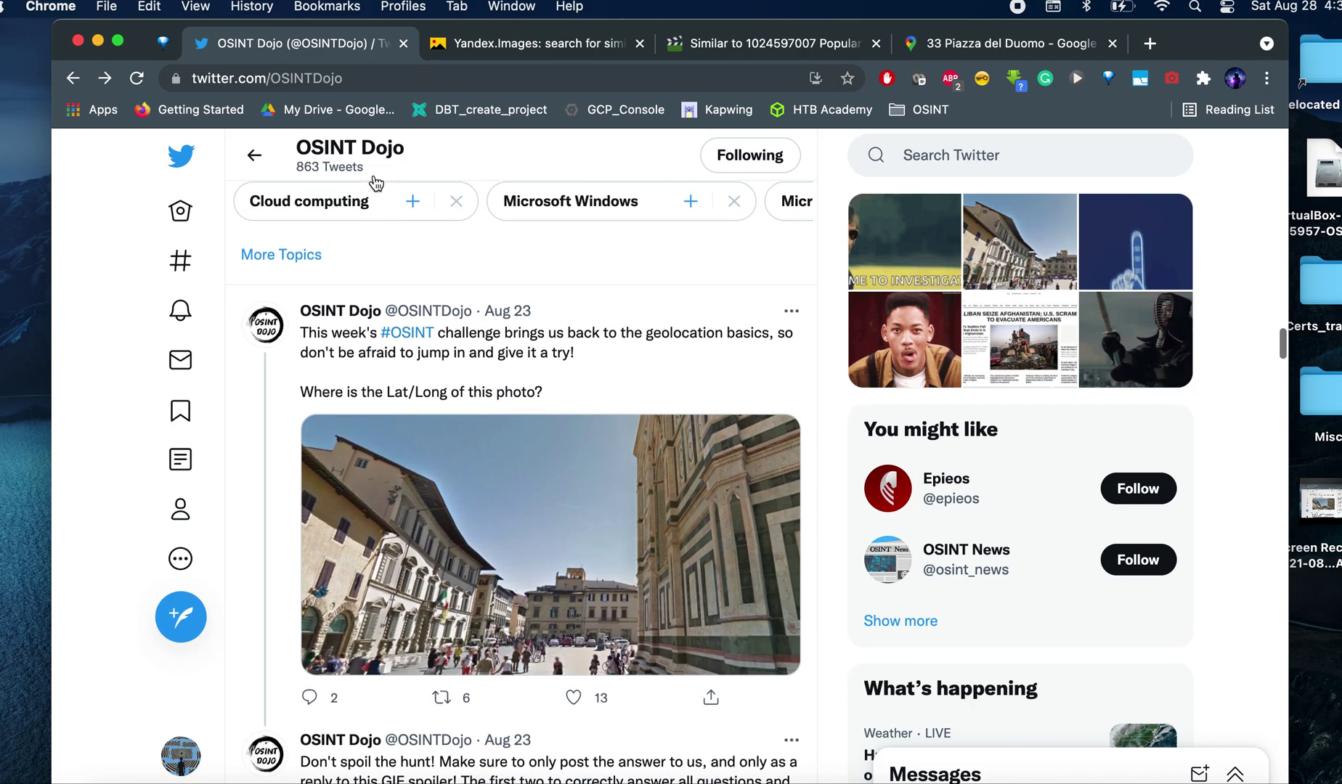